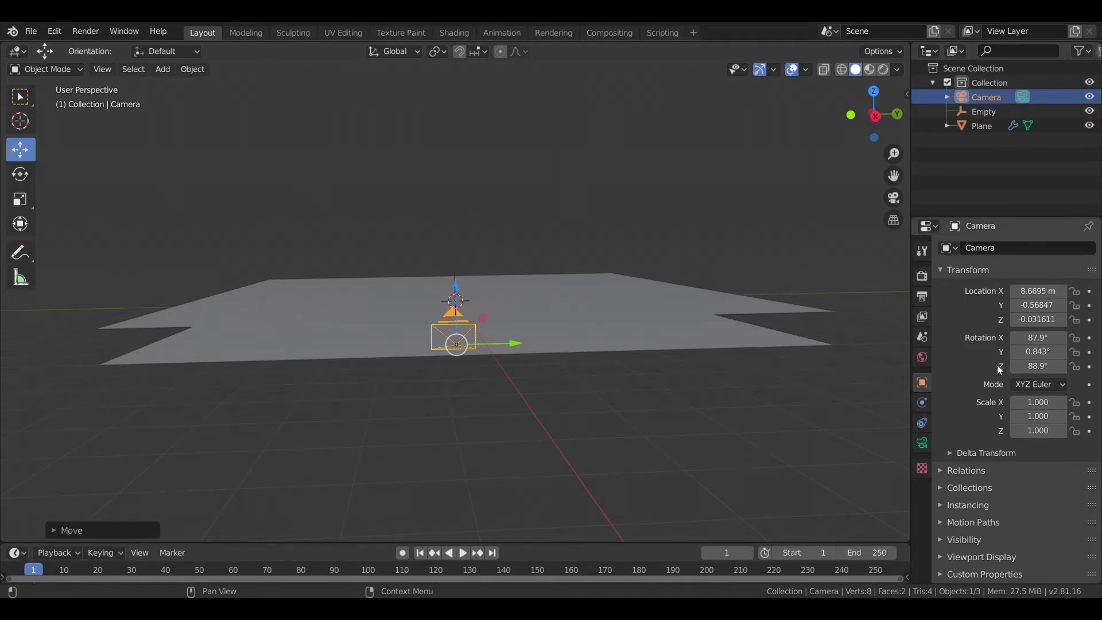
# Step: Set the camera's focal length to 24 mm and look through the camera
pyautogui.click(922, 443)
pyautogui.write('24')
pyautogui.press('Return')
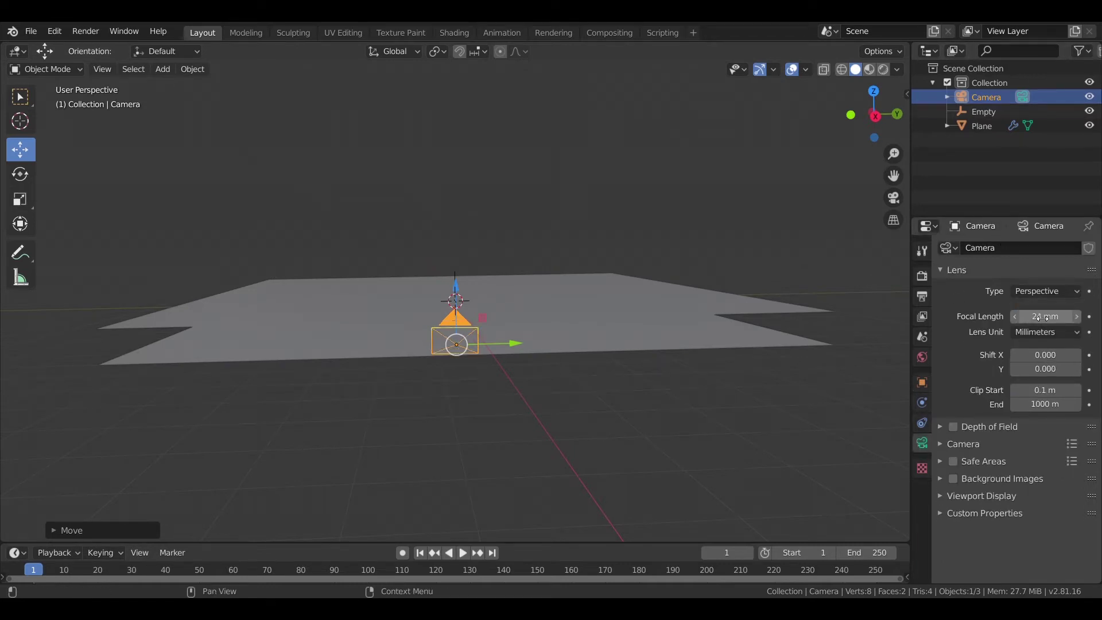
pyautogui.press('KP_0')
# Step: Try a horizontal lens shift, reset it to 0, and reset the camera's clip start to 0.000001 m
pyautogui.moveTo(1045, 355); pyautogui.dragTo(1062, 355)
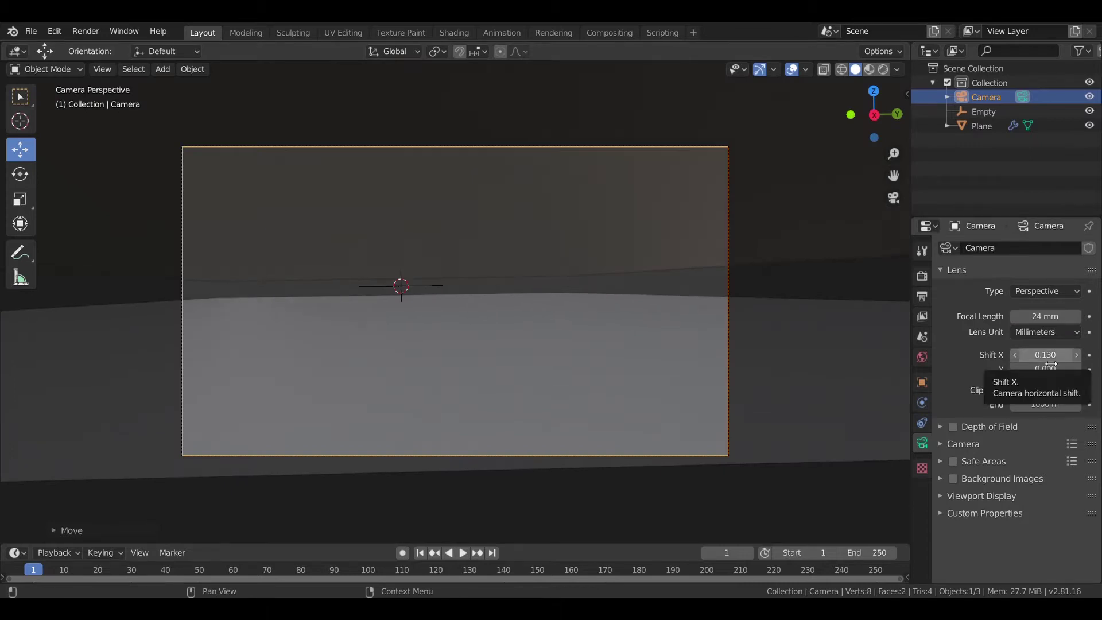
pyautogui.press('BackSpace')
pyautogui.press('BackSpace')
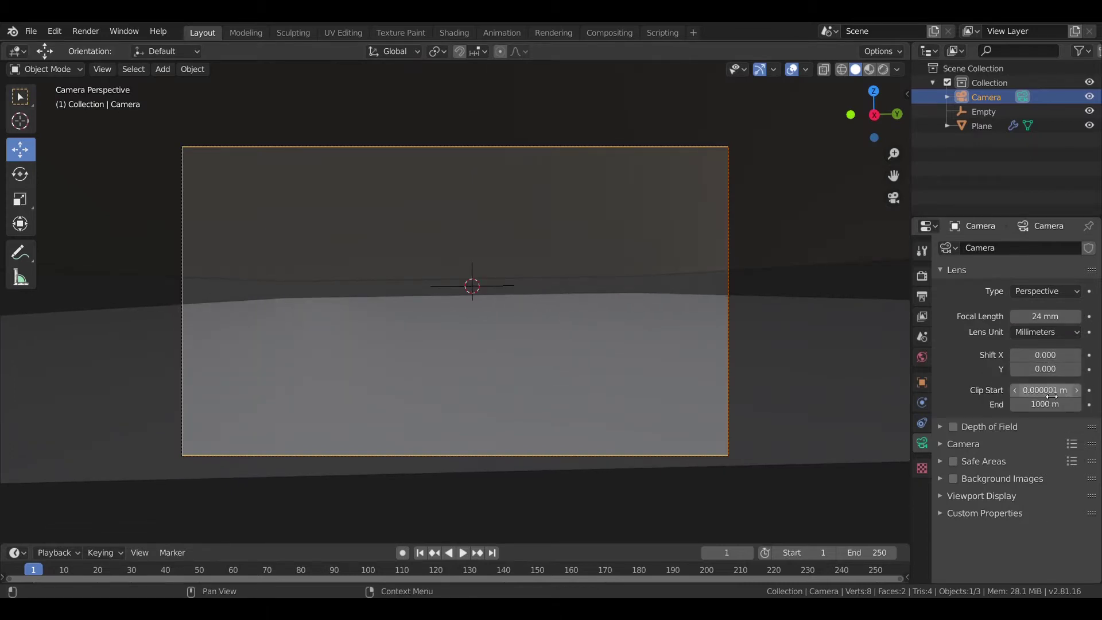
# Step: Nudge the plane along the Z axis and check the framing through the camera
pyautogui.scroll(-2, 562, 273)
pyautogui.moveTo(562, 278); pyautogui.dragTo(526, 233, button='middle')
pyautogui.scroll(-2, 523, 231)
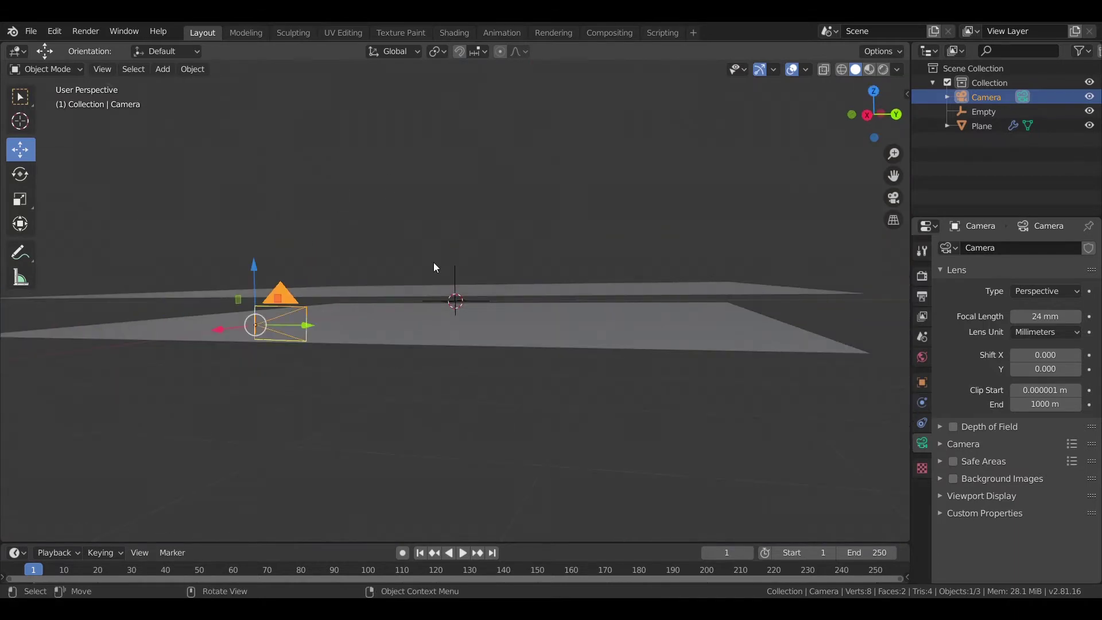
pyautogui.click(443, 310)
pyautogui.moveTo(458, 230); pyautogui.dragTo(467, 229)
pyautogui.press('KP_0')
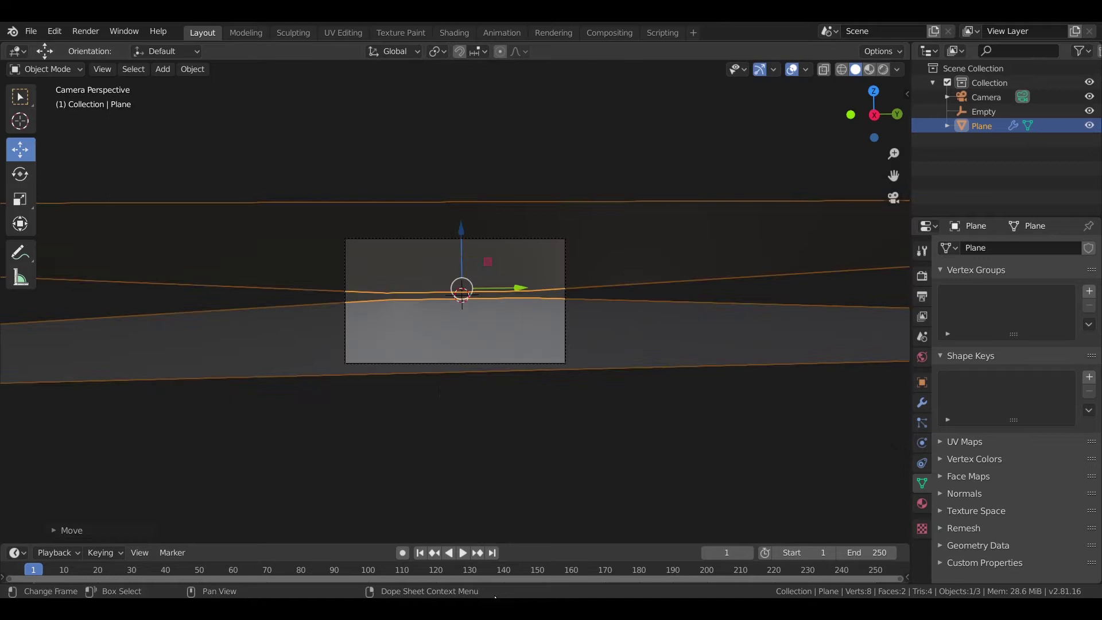
pyautogui.click(487, 411)
pyautogui.scroll(3, 487, 408)
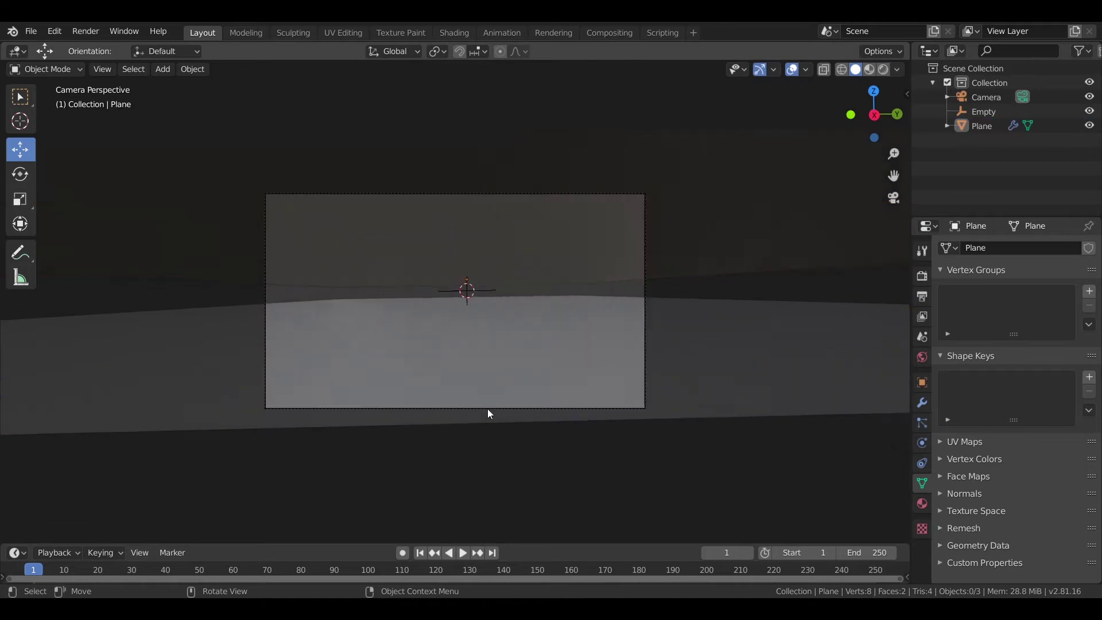
pyautogui.scroll(-1, 487, 406)
pyautogui.scroll(5, 450, 271)
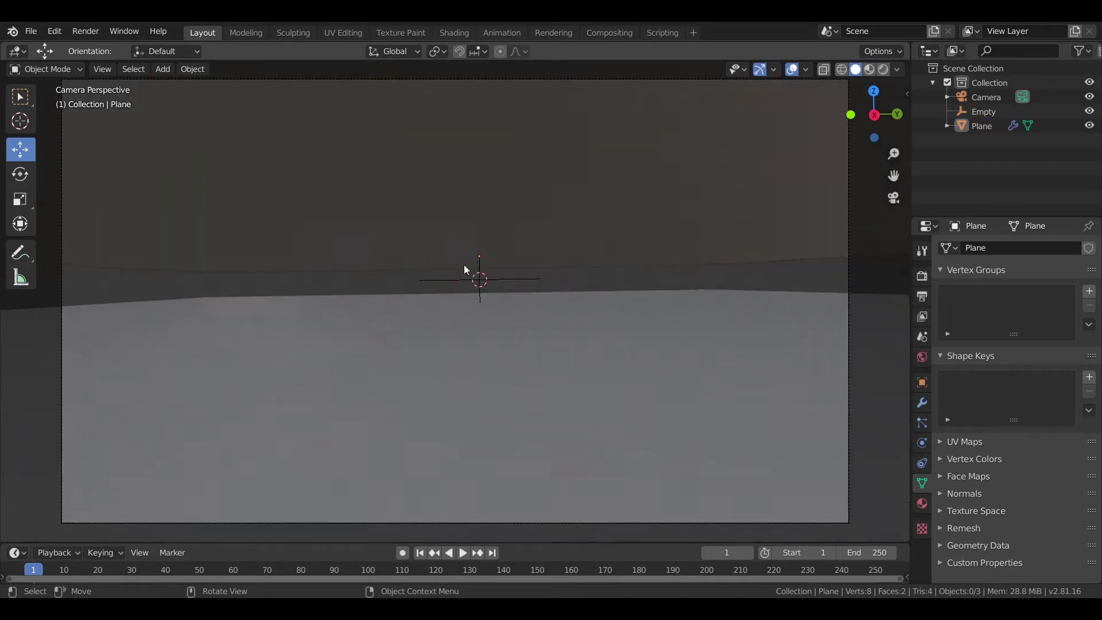
pyautogui.scroll(-2, 465, 268)
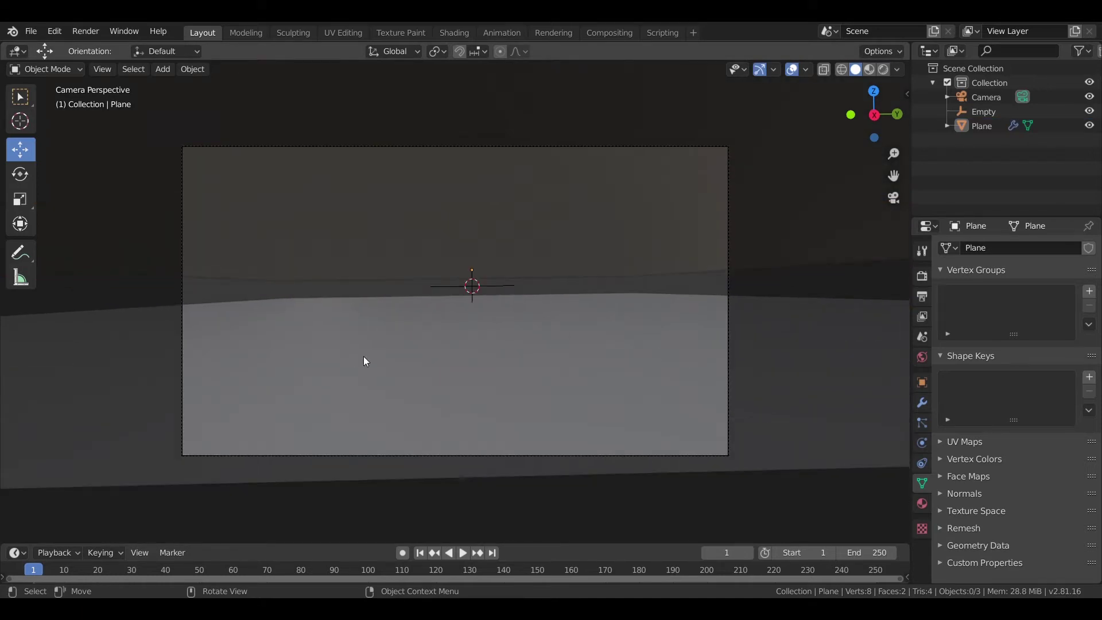
# Step: Adjust the plane's height slightly again, deselect it and return to the camera view
pyautogui.moveTo(486, 75); pyautogui.dragTo(432, 271, button='middle')
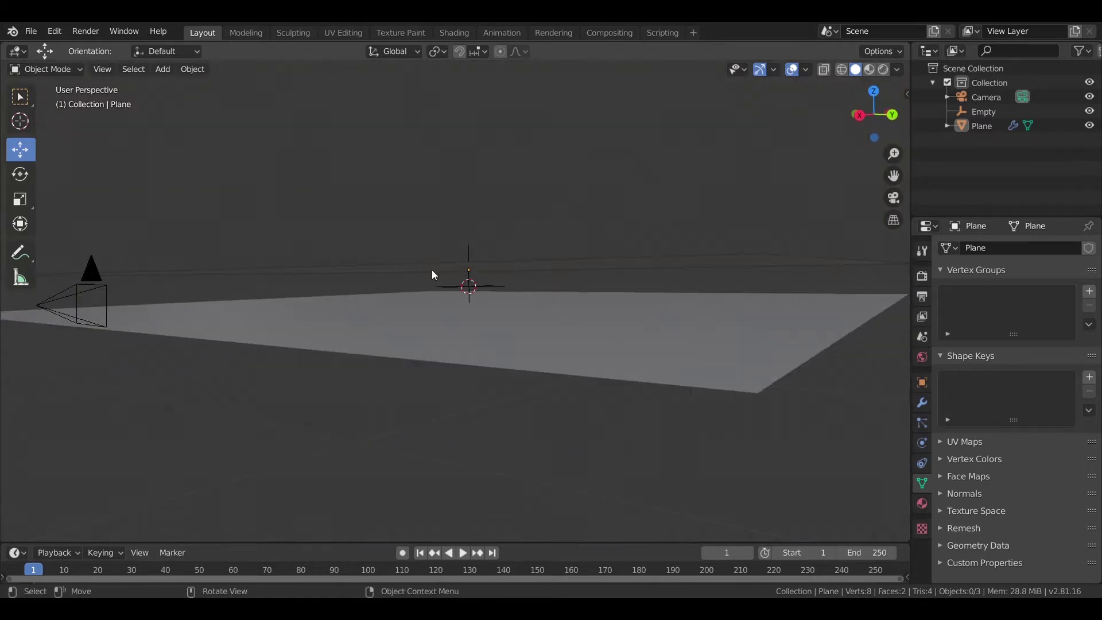
pyautogui.click(433, 272)
pyautogui.moveTo(471, 208); pyautogui.dragTo(475, 215)
pyautogui.click(190, 413)
pyautogui.moveTo(172, 413); pyautogui.dragTo(239, 409, button='middle')
pyautogui.press('KP_0')
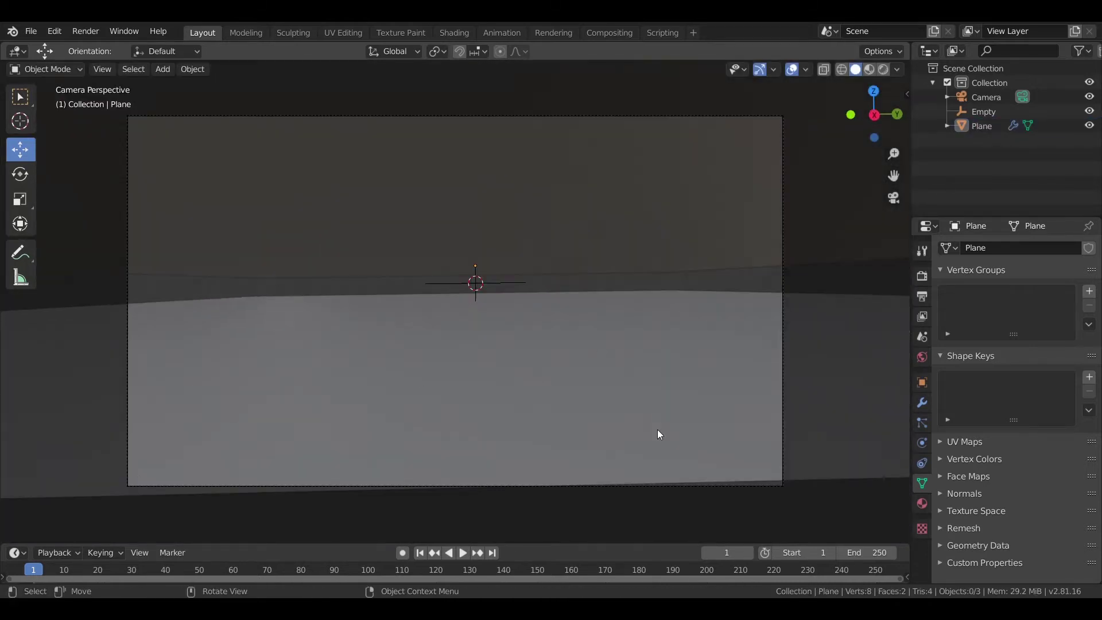
# Step: Select the camera and shift it slightly along the global X axis
pyautogui.scroll(-3, 658, 431)
pyautogui.click(611, 311)
pyautogui.click(611, 311)
pyautogui.moveTo(298, 447); pyautogui.dragTo(185, 457, button='middle')
pyautogui.moveTo(177, 303); pyautogui.dragTo(177, 303)
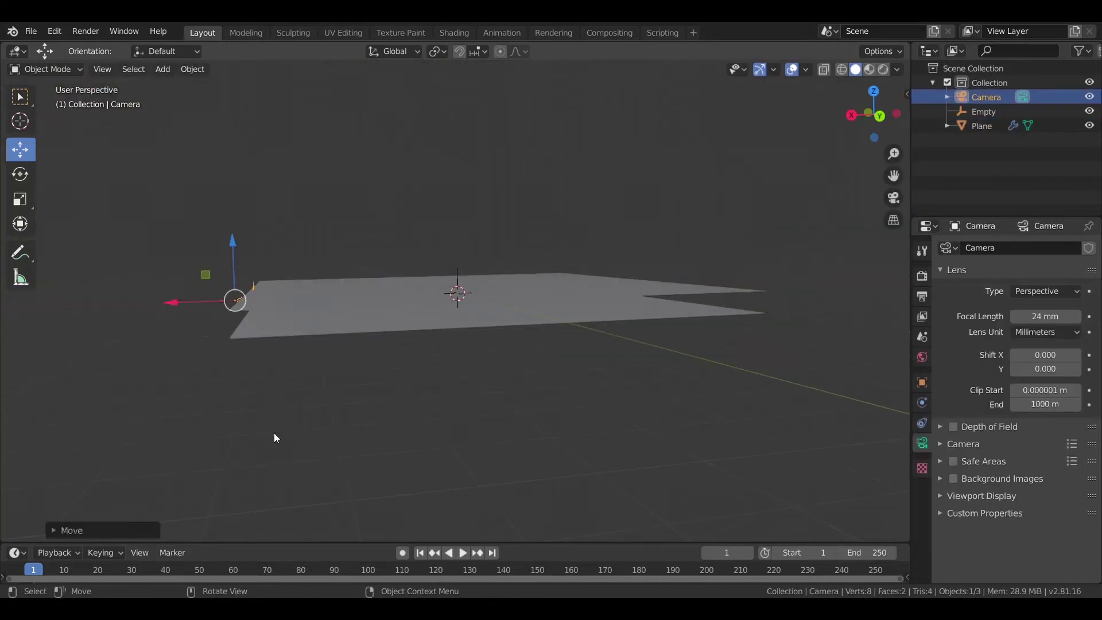
# Step: Switch to the Shading workspace, collapse the file browser area and show the scene through the camera
pyautogui.click(454, 32)
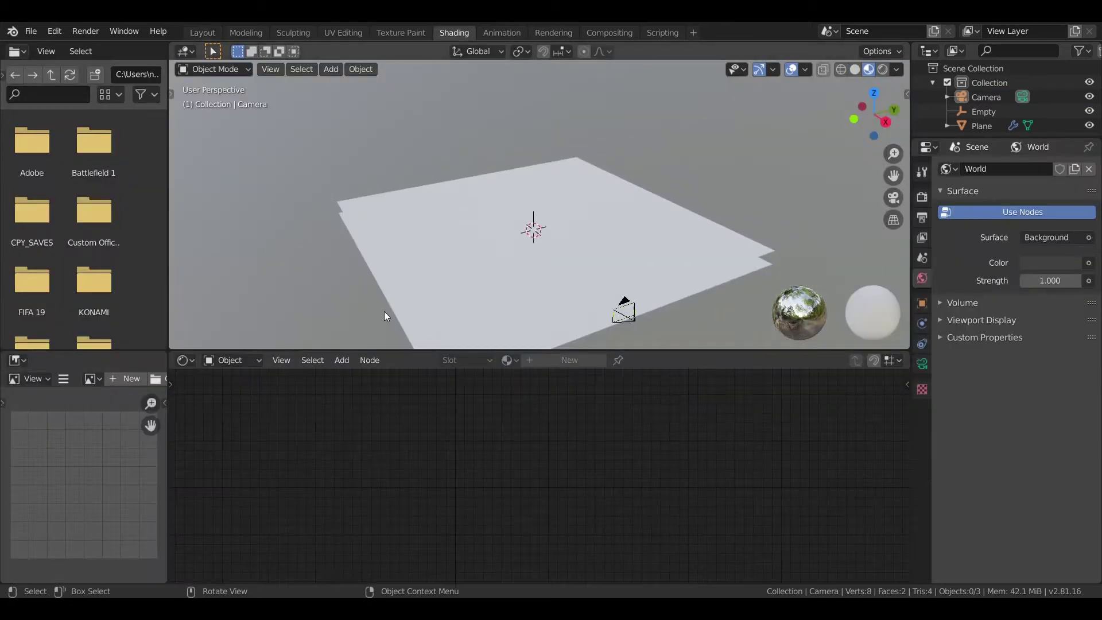
pyautogui.moveTo(166, 352); pyautogui.dragTo(103, 229)
pyautogui.press('KP_0')
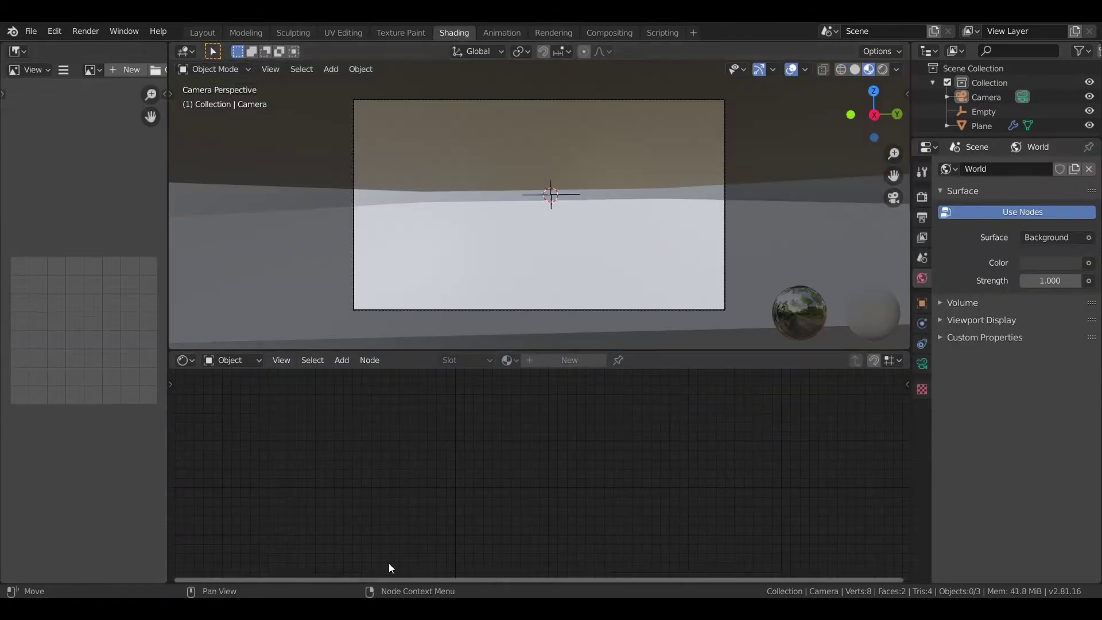
# Step: Enable Bloom and Ambient Occlusion for the Eevee render and switch the viewport to rendered shading
pyautogui.click(922, 197)
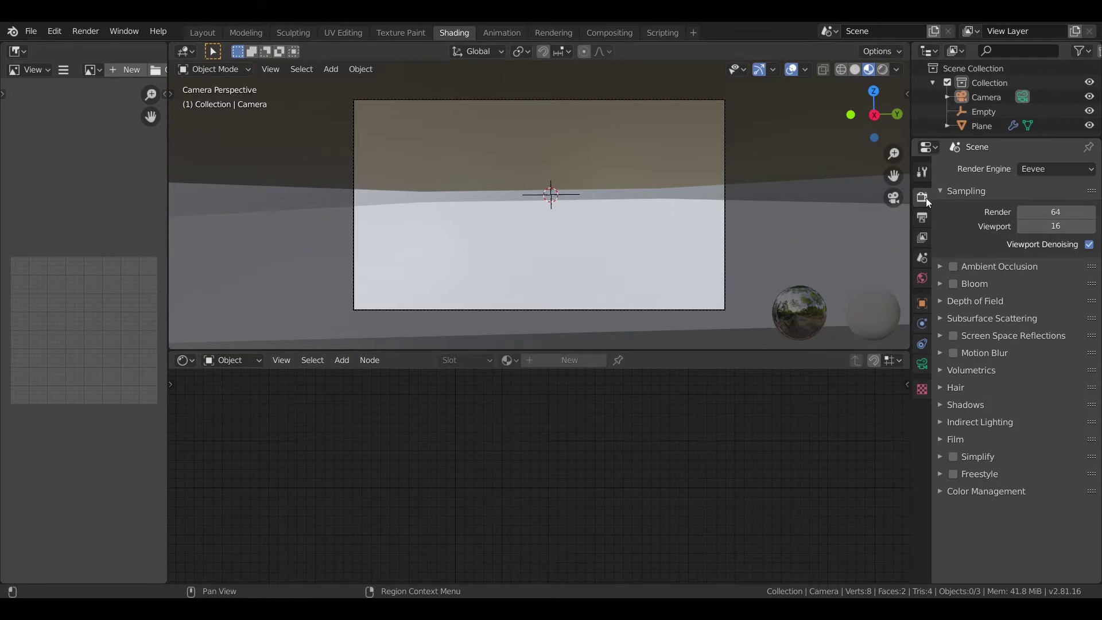
pyautogui.click(953, 284)
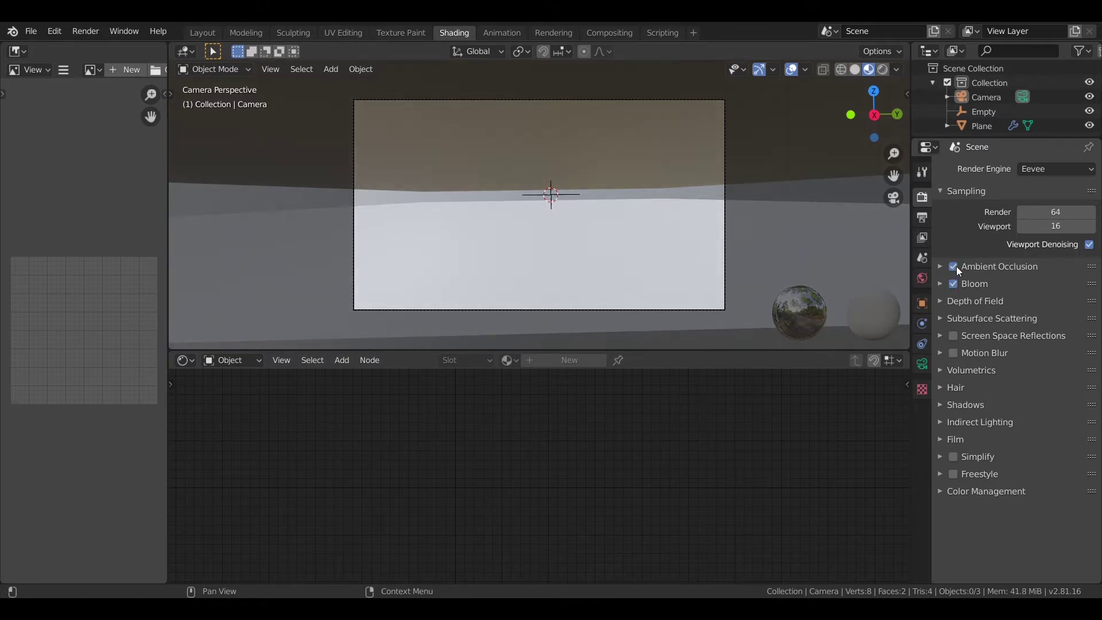
pyautogui.press('z')
pyautogui.click(497, 129)
# Step: Set the world background color to black
pyautogui.click(922, 277)
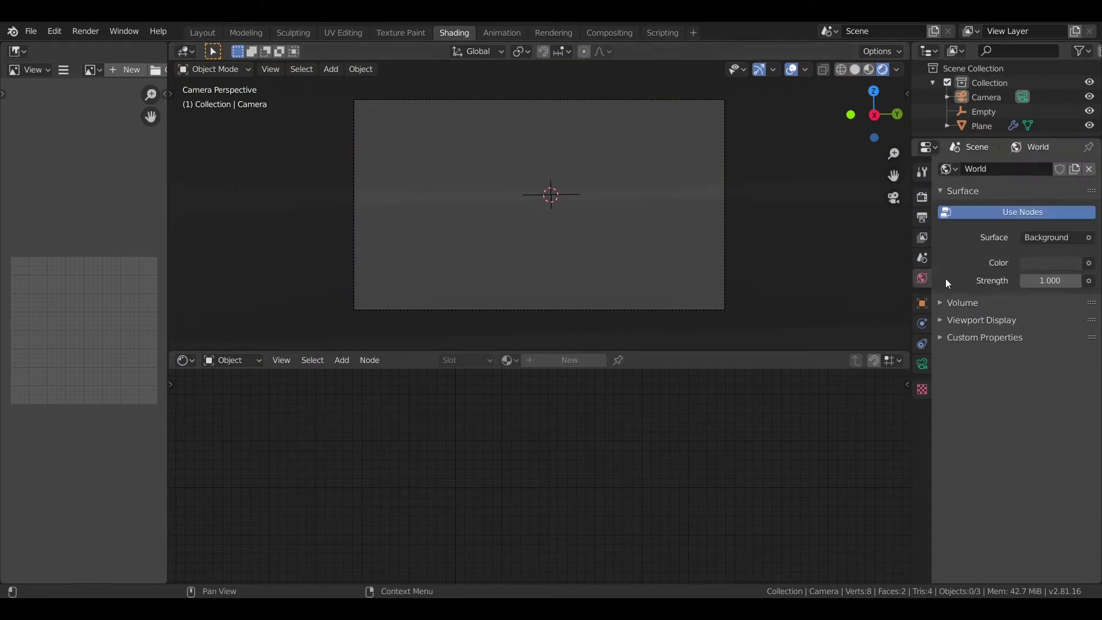
pyautogui.click(1051, 262)
pyautogui.moveTo(1069, 139); pyautogui.dragTo(1060, 154)
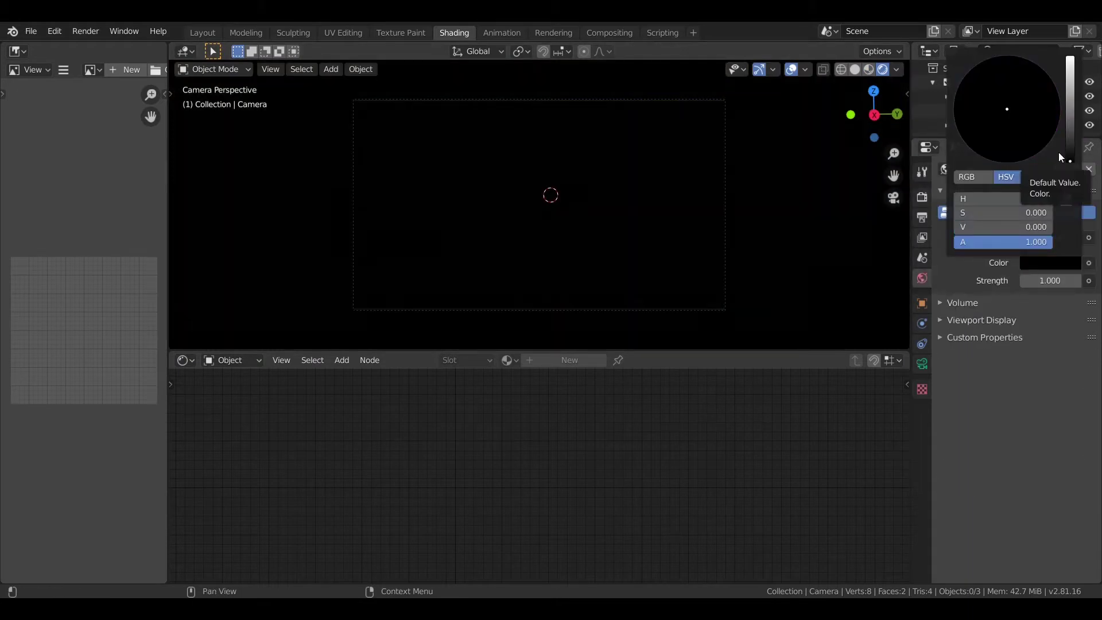
# Step: Create a new material for the plane and delete its Principled BSDF node
pyautogui.click(246, 267)
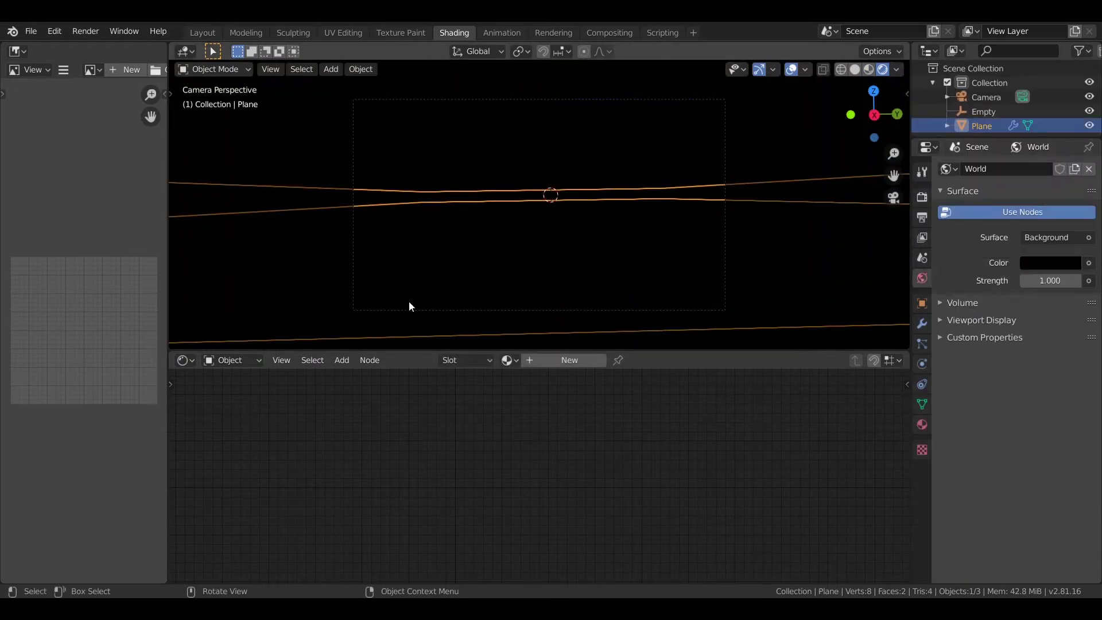
pyautogui.click(569, 360)
pyautogui.press('Home')
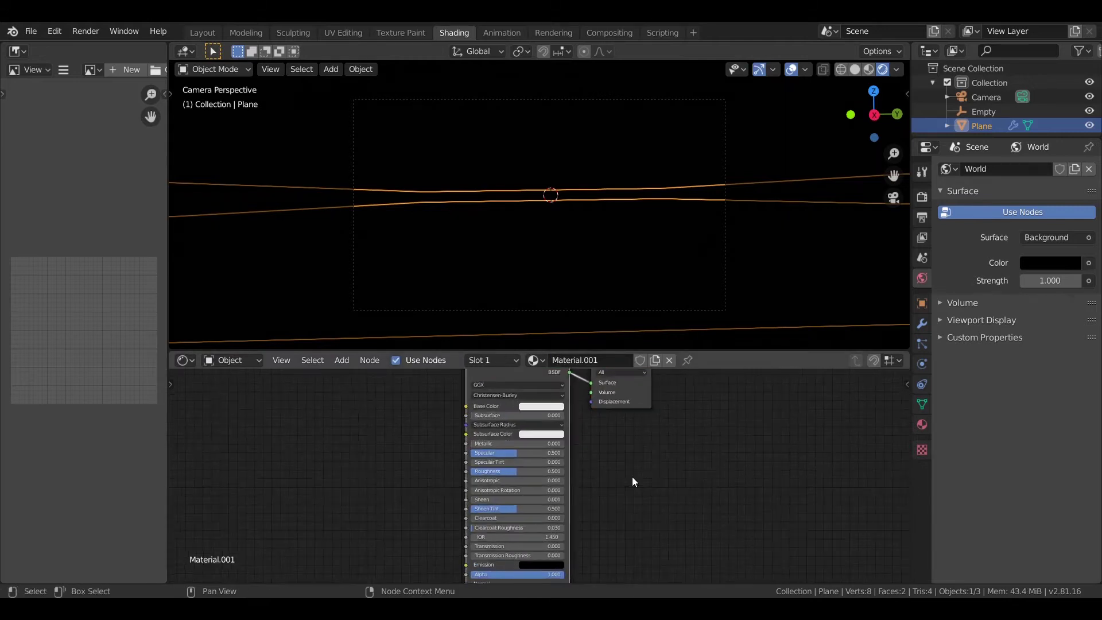
pyautogui.click(526, 435)
pyautogui.press('x')
# Step: Add a Mix Shader node and connect it to the Material Output's Surface input
pyautogui.hotkey('shift', 'a')
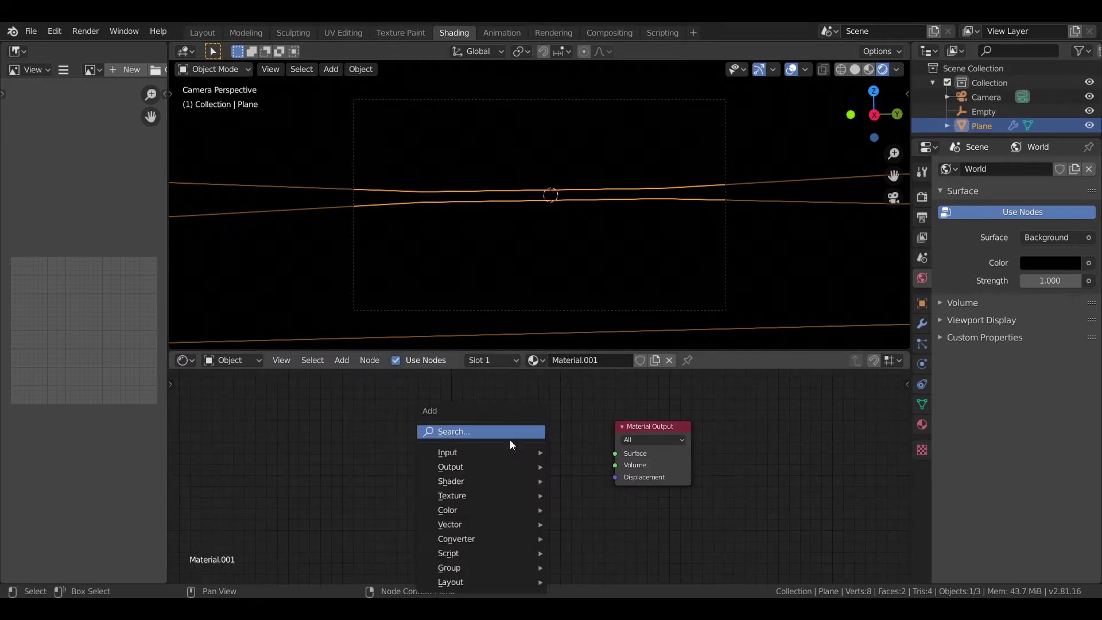
pyautogui.click(472, 435)
pyautogui.write('mix')
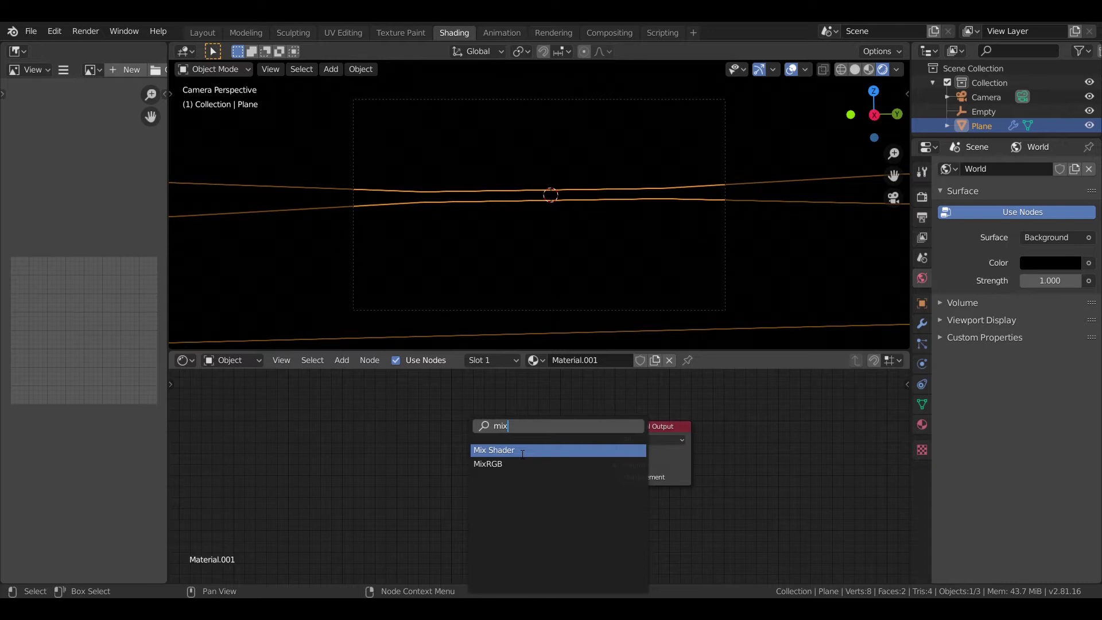
pyautogui.click(522, 450)
pyautogui.click(499, 425)
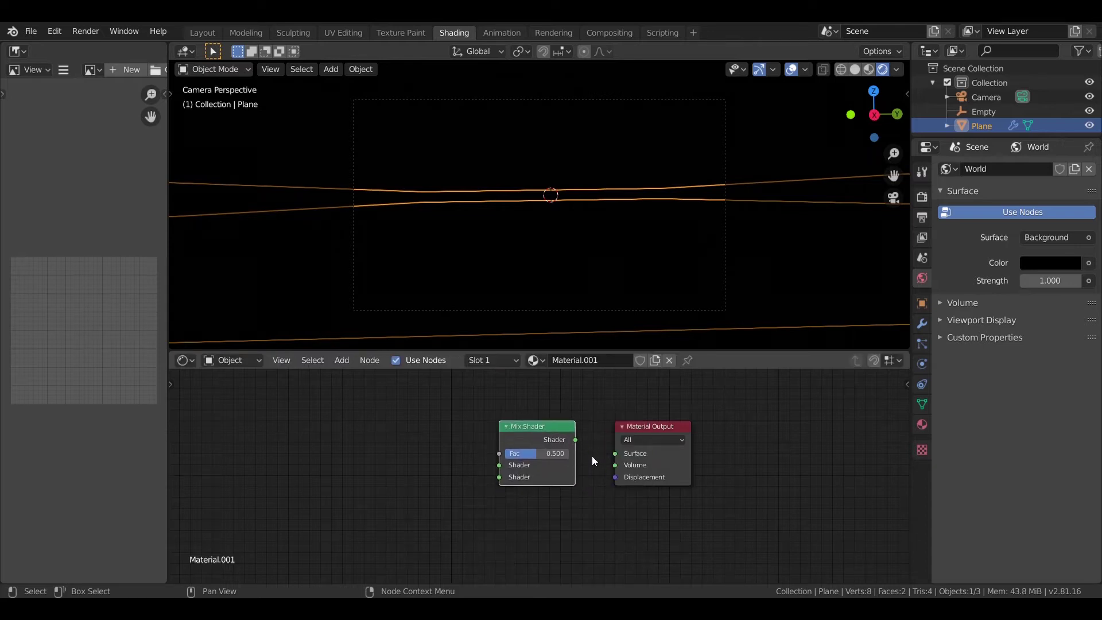
pyautogui.moveTo(575, 439); pyautogui.dragTo(615, 453)
# Step: Add an Emission node and connect it to the Mix Shader's first shader input
pyautogui.hotkey('shift', 'a')
pyautogui.click(436, 425)
pyautogui.write('e')
pyautogui.click(436, 450)
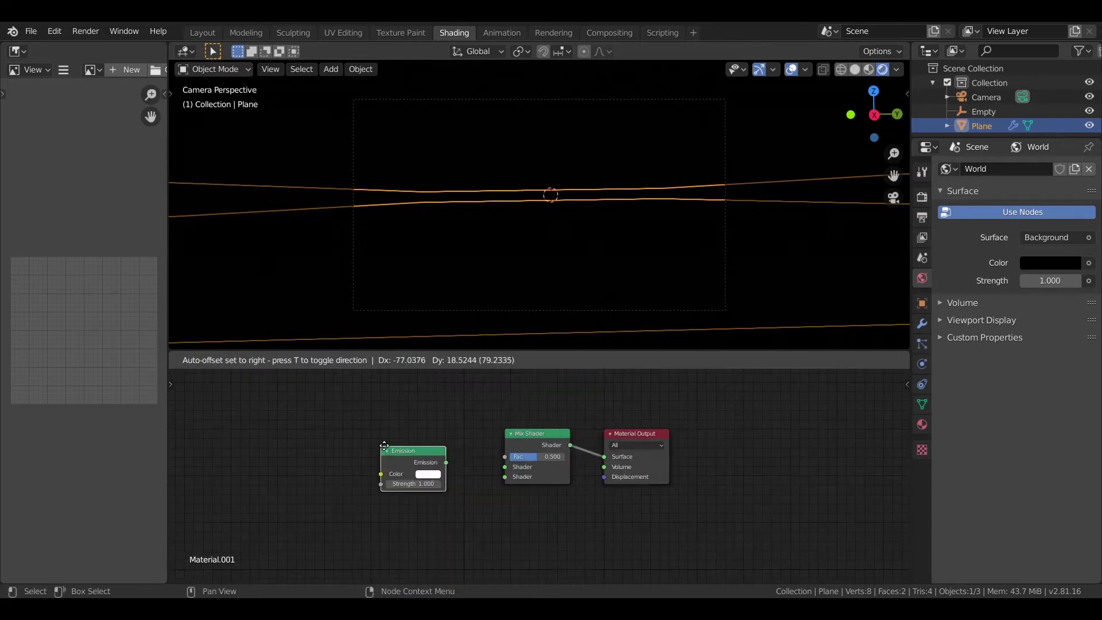
pyautogui.click(386, 436)
pyautogui.moveTo(451, 438); pyautogui.dragTo(509, 476)
# Step: Add a Transparent BSDF node feeding the Mix Shader's second shader input
pyautogui.hotkey('shift', 'a')
pyautogui.click(436, 425)
pyautogui.write('tra')
pyautogui.click(432, 464)
pyautogui.click(424, 492)
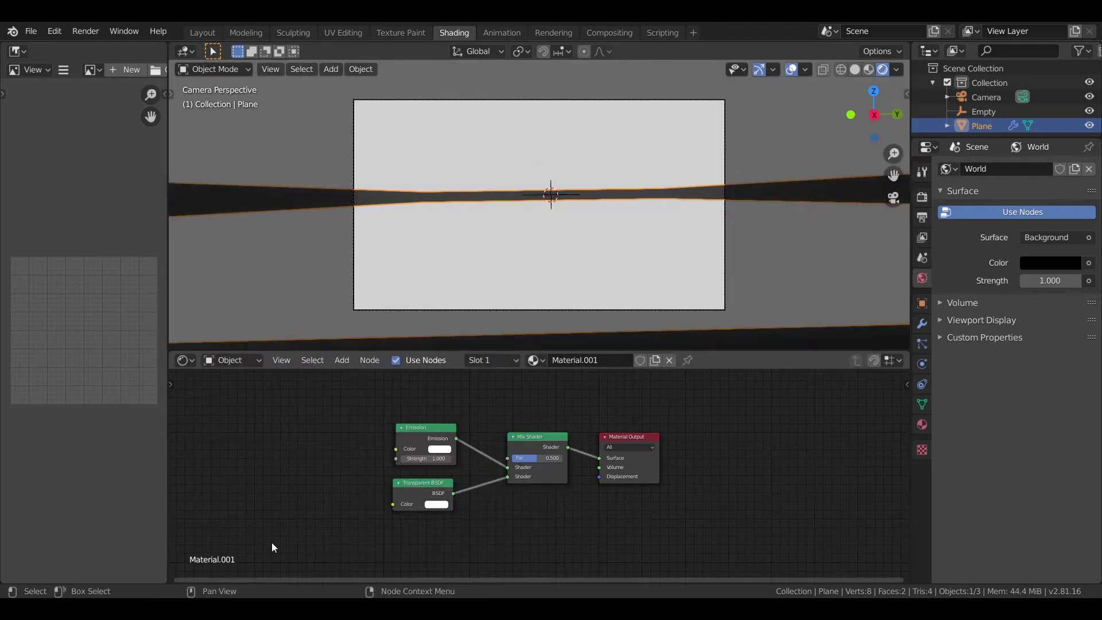
# Step: Set the plane material's blend mode to Alpha Clip
pyautogui.scroll(-1, 460, 529)
pyautogui.click(922, 424)
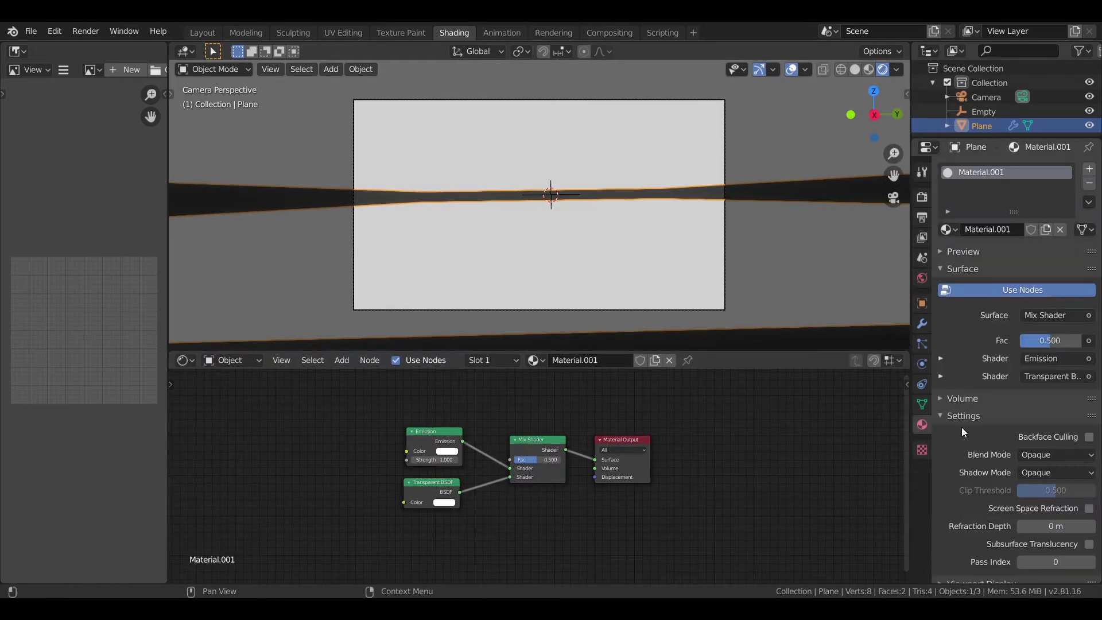
pyautogui.click(1056, 455)
pyautogui.click(1050, 485)
# Step: Add a ColorRamp node above the Emission and Transparent BSDF nodes, moving those two down to make room
pyautogui.scroll(1, 293, 483)
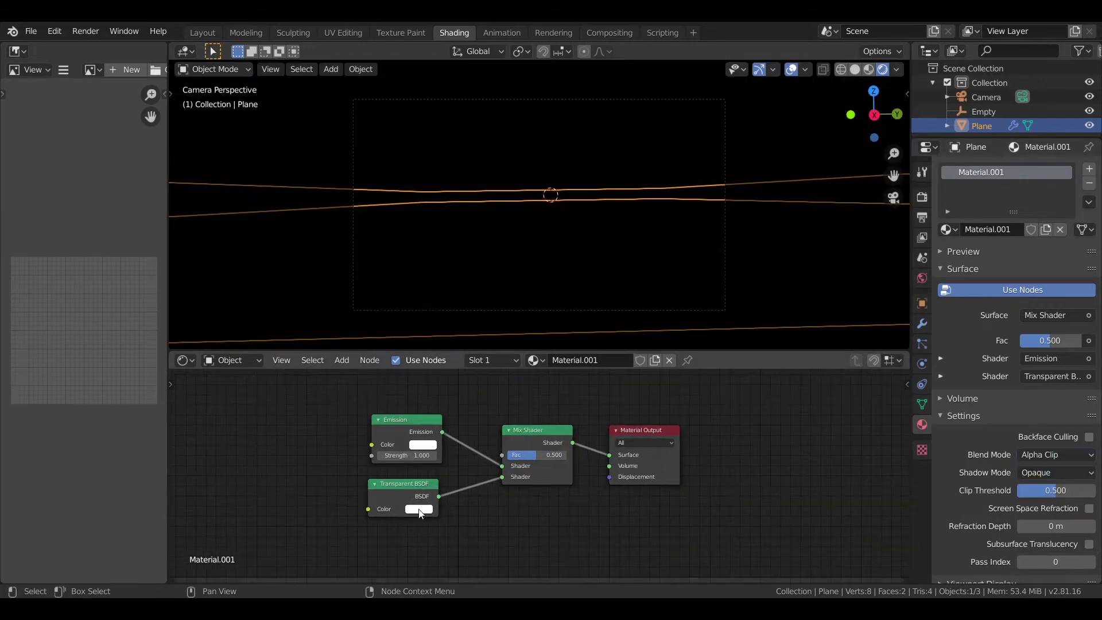
pyautogui.moveTo(403, 483); pyautogui.dragTo(400, 528)
pyautogui.moveTo(408, 419); pyautogui.dragTo(398, 473)
pyautogui.hotkey('shift', 'a')
pyautogui.click(296, 436)
pyautogui.write('color')
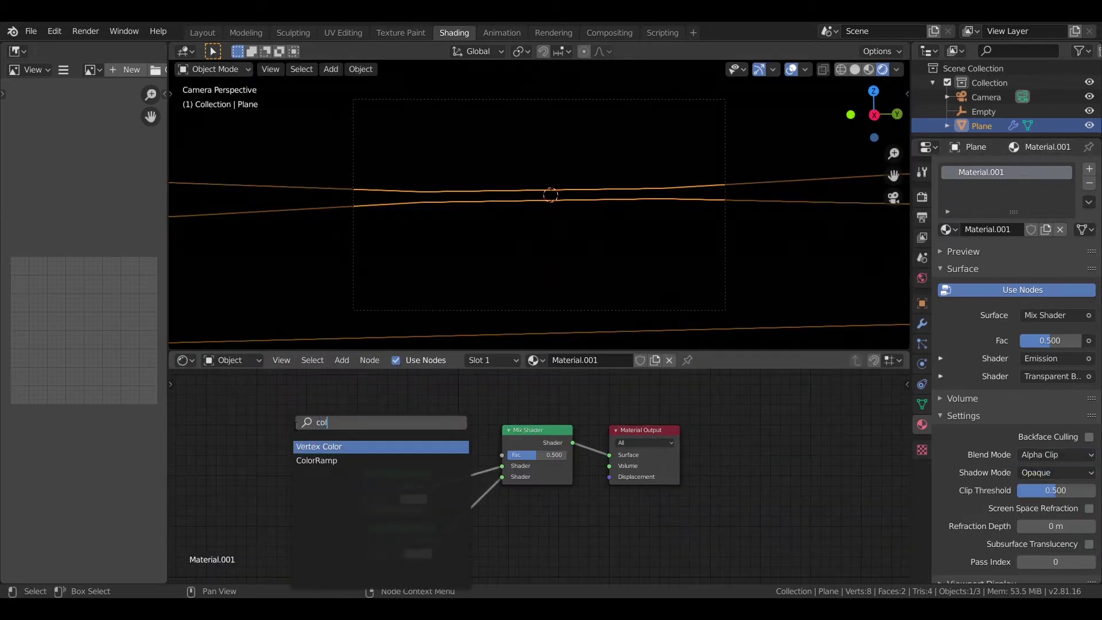
pyautogui.press('Return')
pyautogui.click(373, 381)
pyautogui.moveTo(394, 540); pyautogui.dragTo(392, 556)
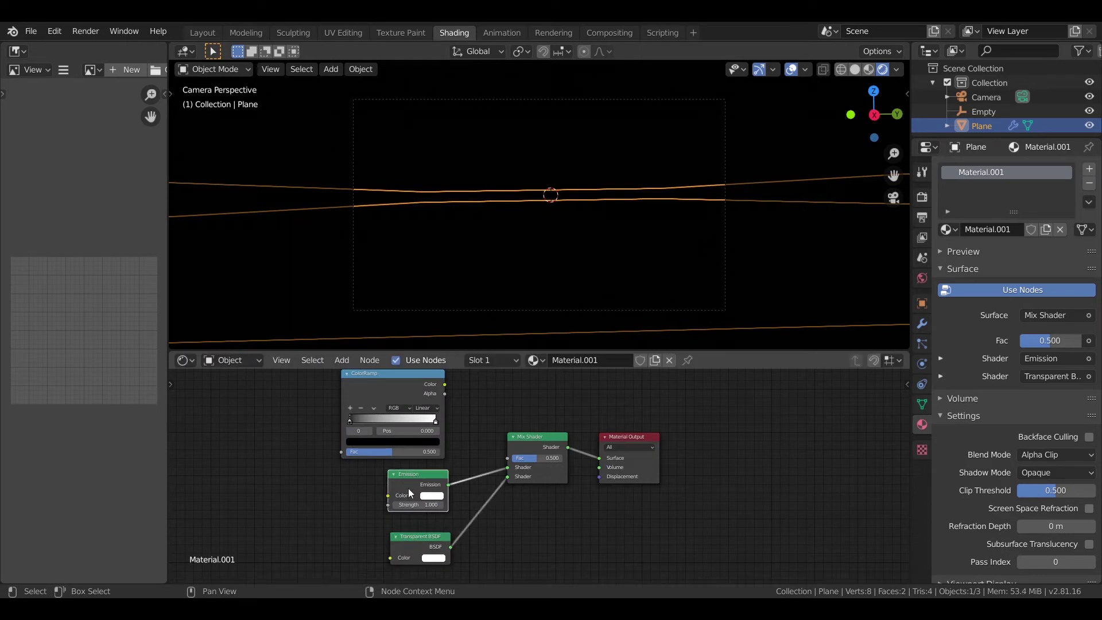
pyautogui.moveTo(410, 478); pyautogui.dragTo(400, 487)
# Step: Play the animation briefly and connect the ColorRamp's Color output to the Mix Shader's Fac input
pyautogui.press('space')
pyautogui.press('space')
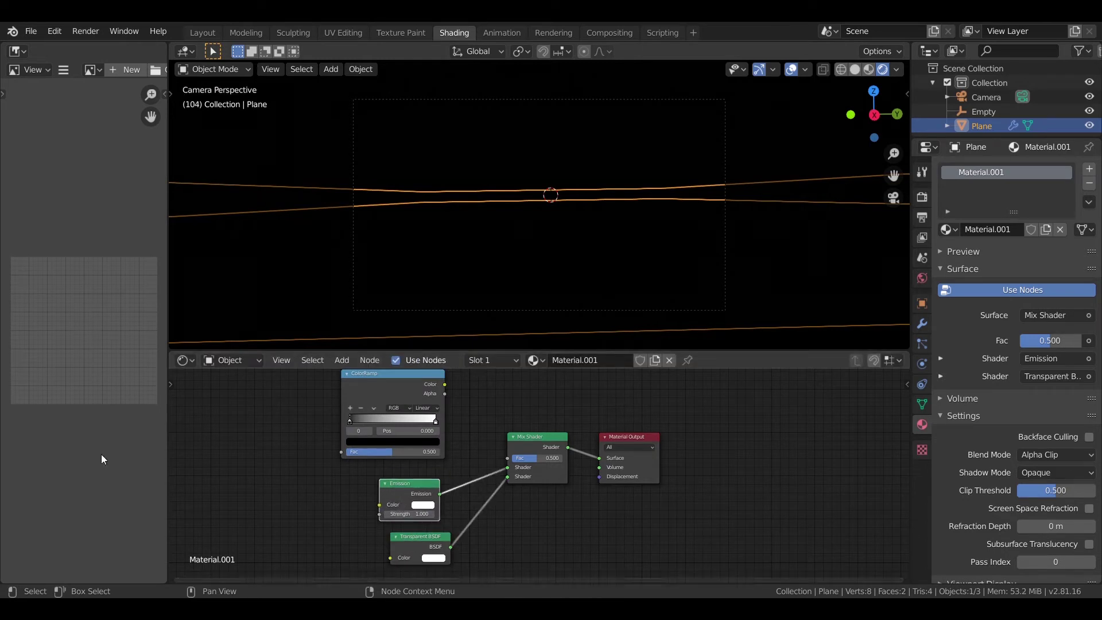
pyautogui.moveTo(445, 384); pyautogui.dragTo(507, 458)
# Step: Add a Brick Texture node and connect its Color output to the ColorRamp's Fac input
pyautogui.scroll(-1, 311, 470)
pyautogui.hotkey('shift', 'a')
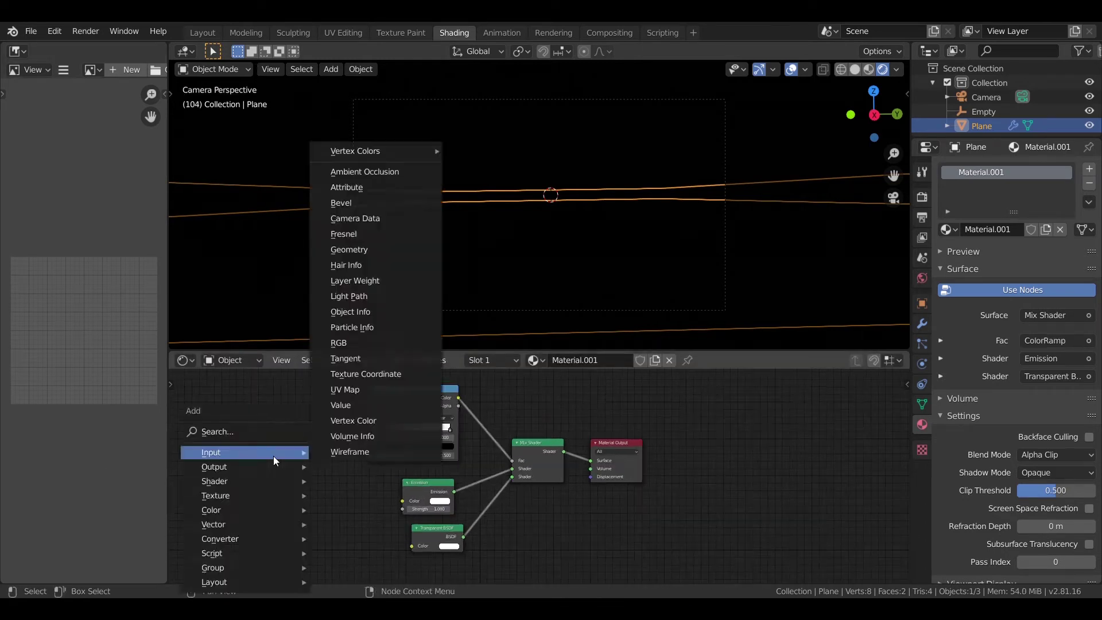
pyautogui.click(264, 431)
pyautogui.write('bri')
pyautogui.press('Return')
pyautogui.click(315, 401)
pyautogui.moveTo(313, 398); pyautogui.dragTo(369, 455)
# Step: Add Mapping and Texture Coordinate nodes to the Brick Texture and feed the mapping with Object coordinates
pyautogui.scroll(2, 503, 221)
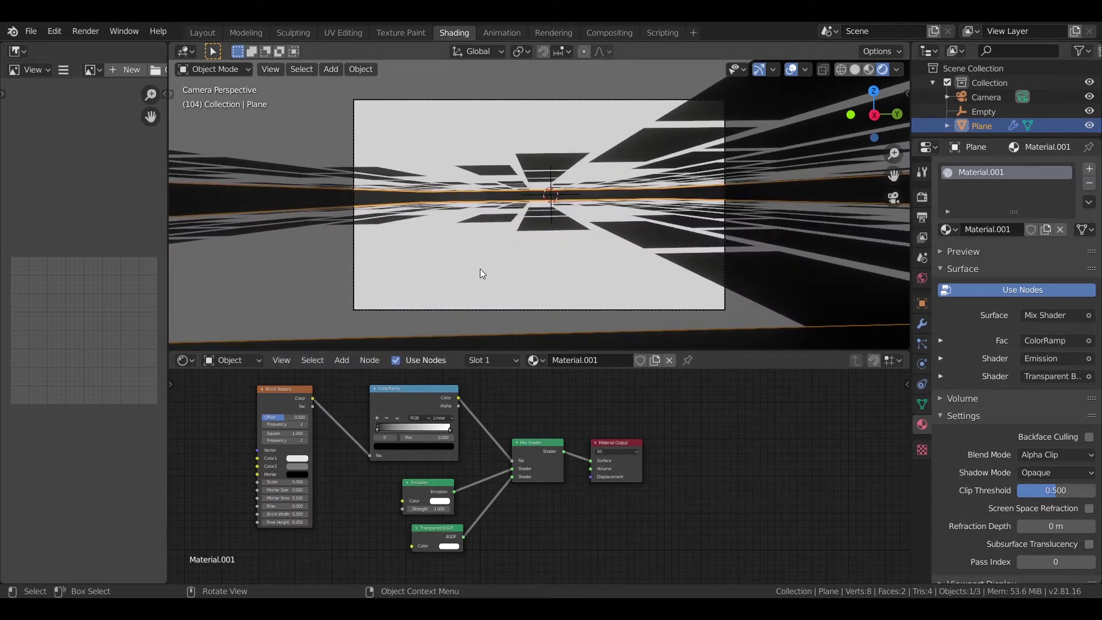
pyautogui.moveTo(283, 386); pyautogui.dragTo(479, 425, button='middle')
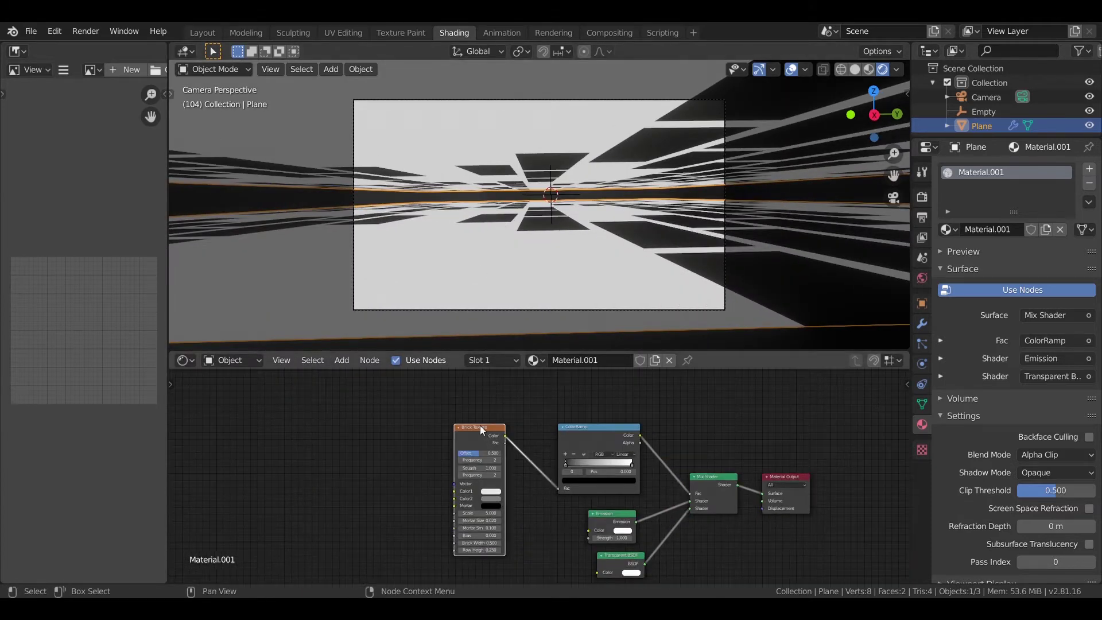
pyautogui.hotkey('ctrl', 't')
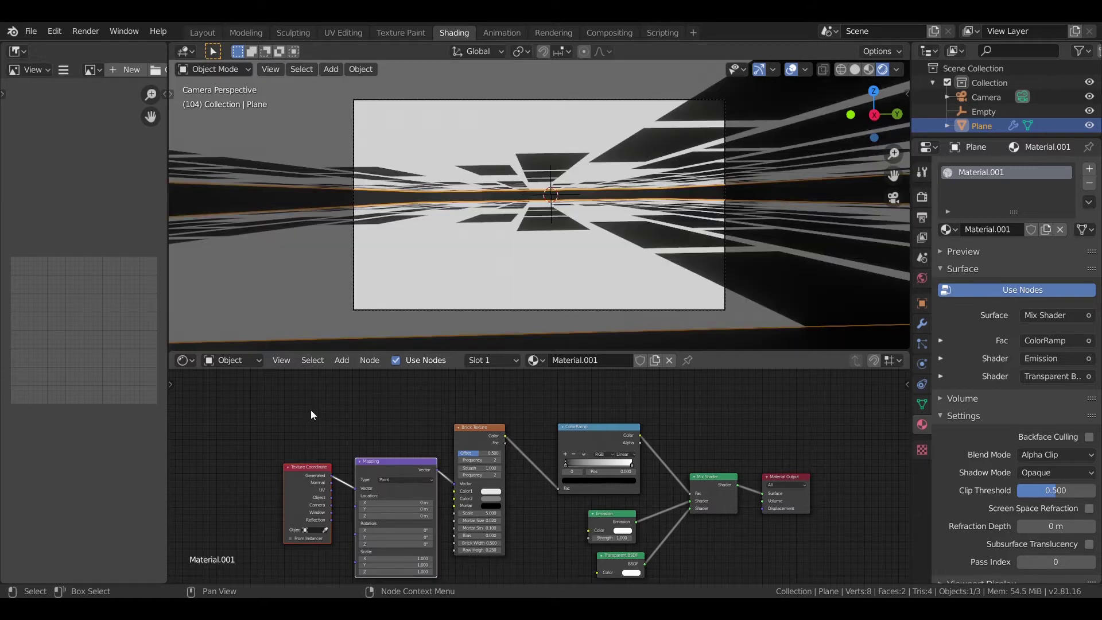
pyautogui.scroll(2, 480, 425)
pyautogui.moveTo(416, 447); pyautogui.dragTo(454, 431)
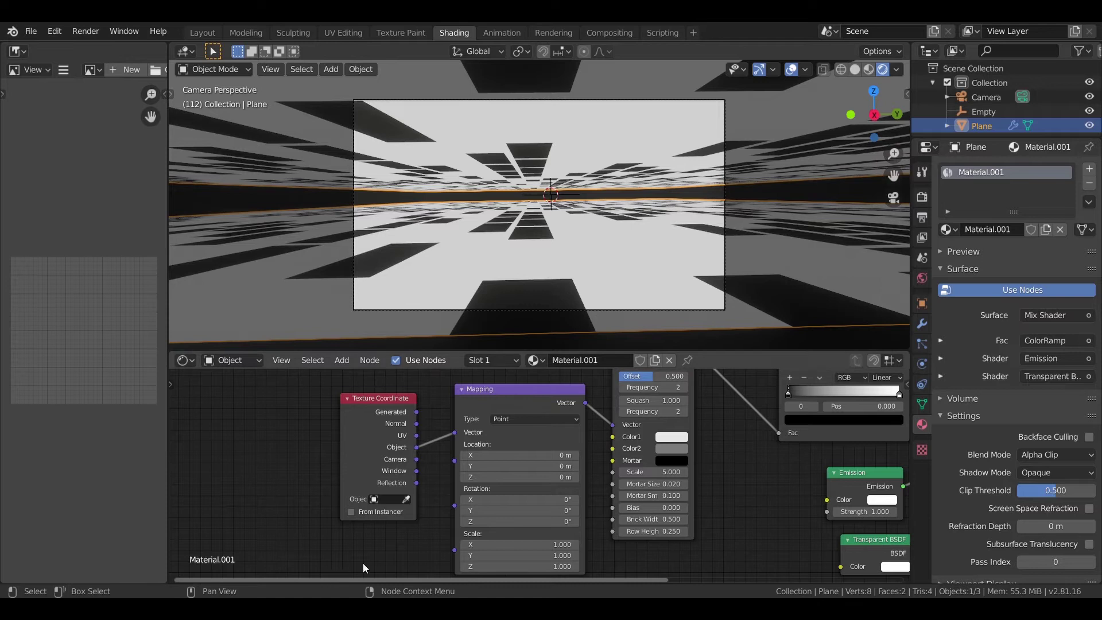
pyautogui.scroll(-1, 765, 531)
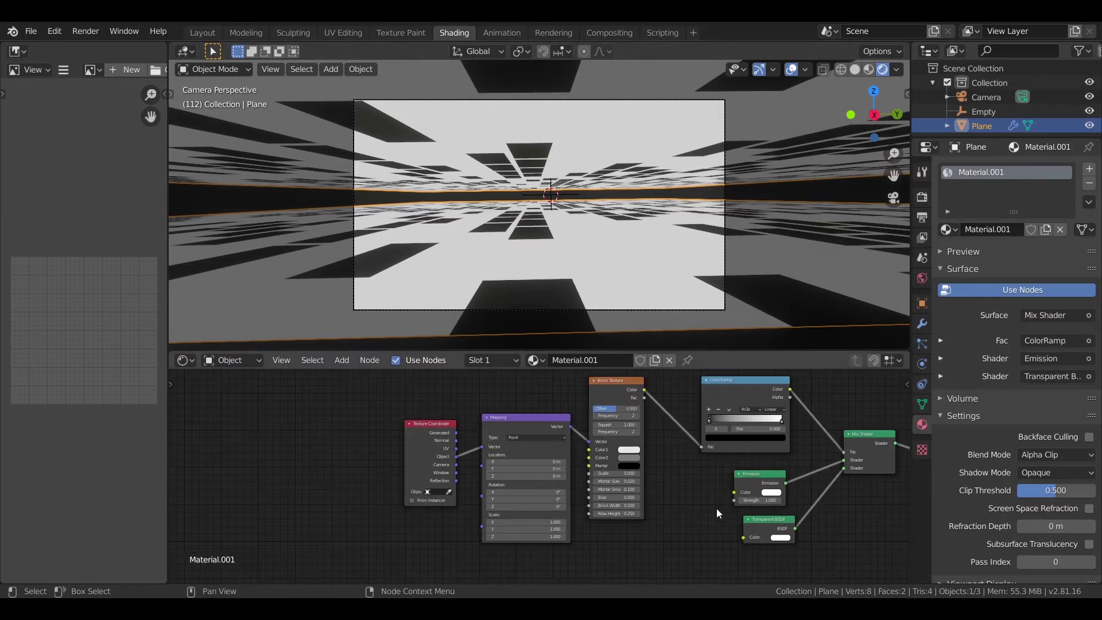
# Step: Set the Brick Texture's Scale to 14.7 and its Mortar Smooth to 0
pyautogui.moveTo(716, 508); pyautogui.dragTo(480, 497, button='middle')
pyautogui.scroll(2, 479, 497)
pyautogui.moveTo(434, 470); pyautogui.dragTo(493, 469)
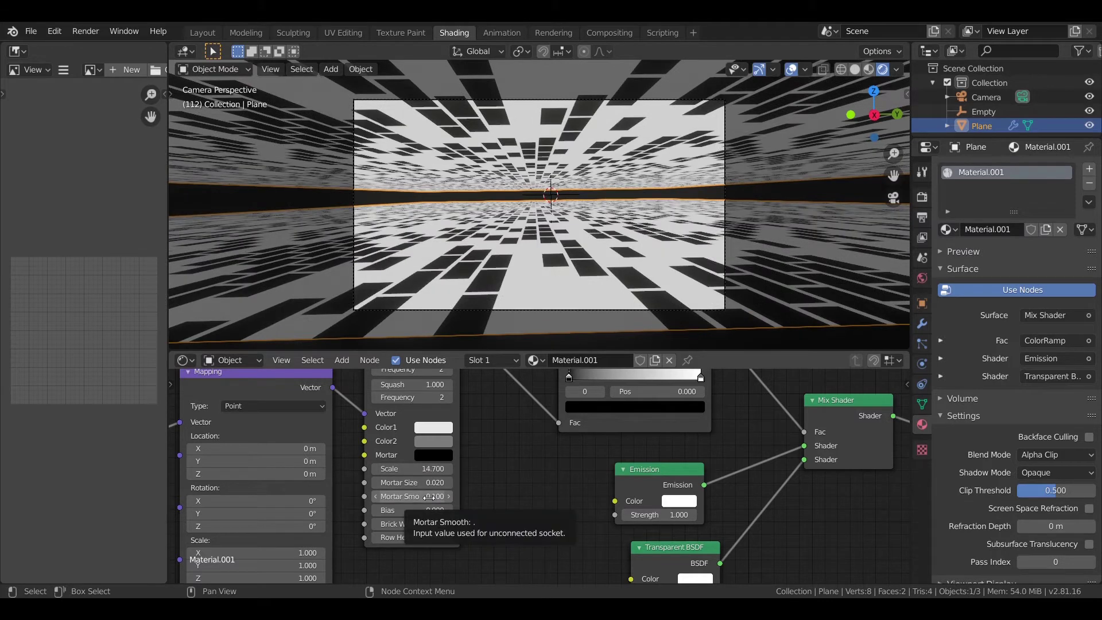
pyautogui.click(429, 497)
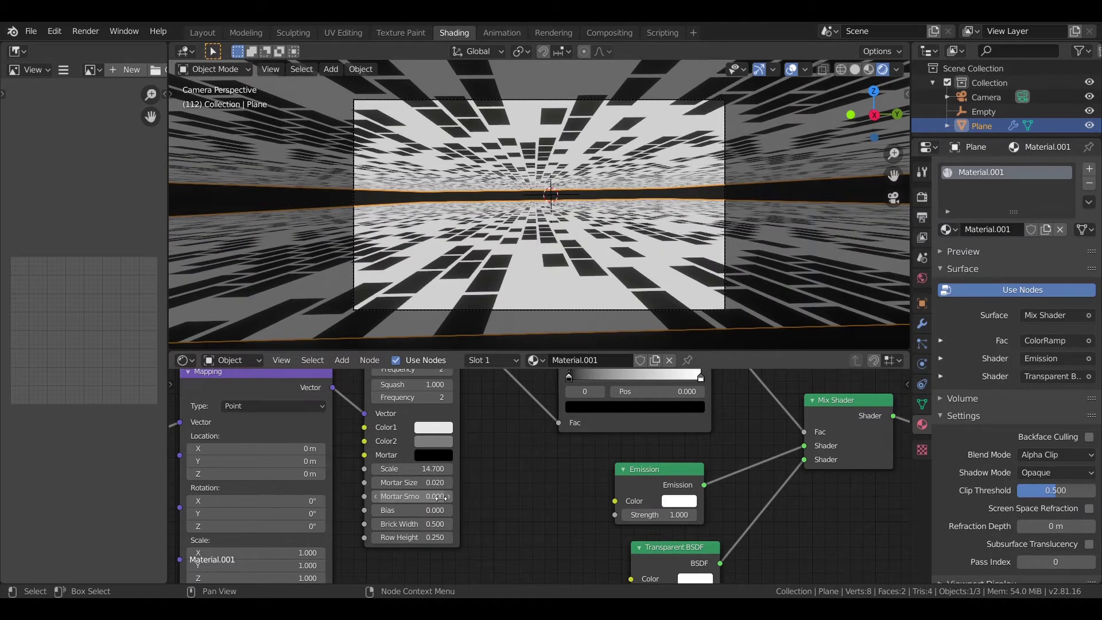
# Step: Set the Brick Texture's Mortar Size to 0.05
pyautogui.click(436, 482)
pyautogui.write('50')
pyautogui.press('Return')
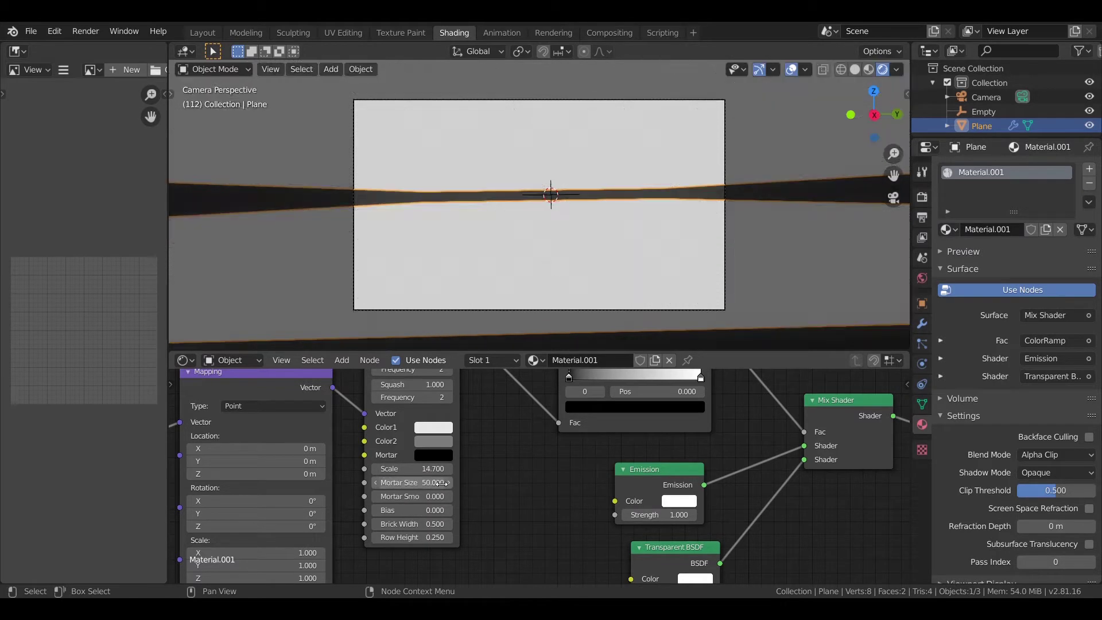
pyautogui.click(439, 480)
pyautogui.write('0.')
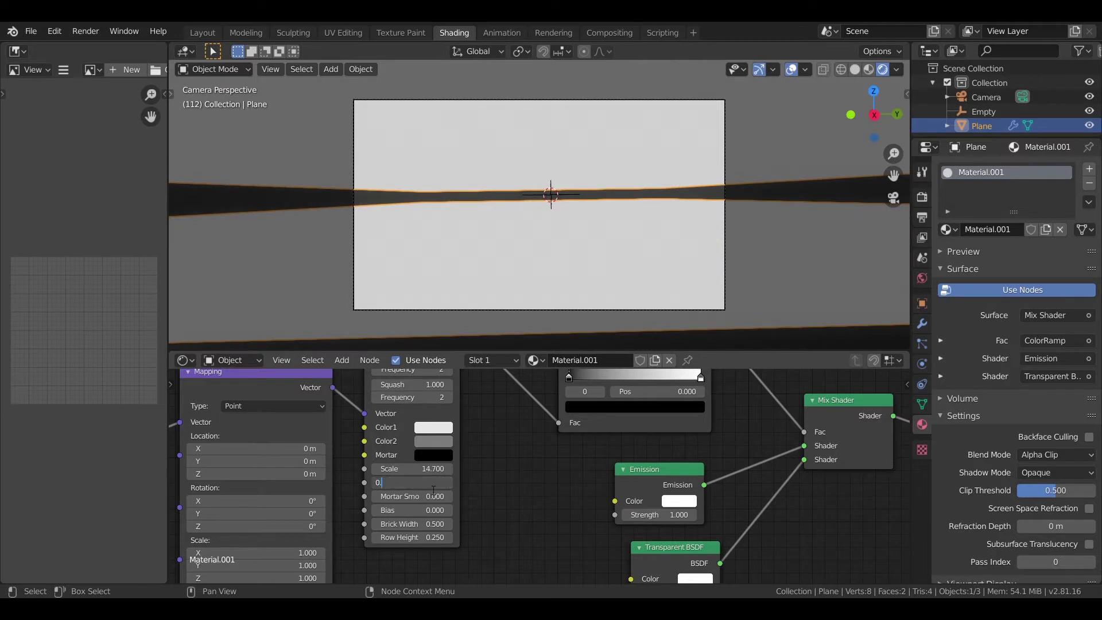
pyautogui.write('05')
pyautogui.press('Return')
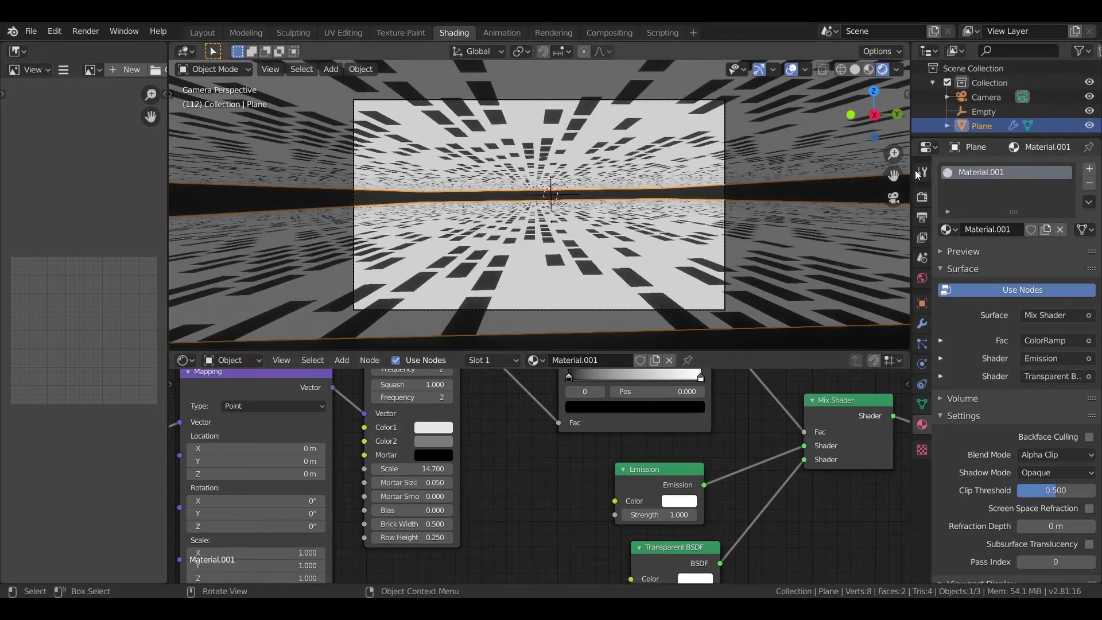
pyautogui.click(922, 197)
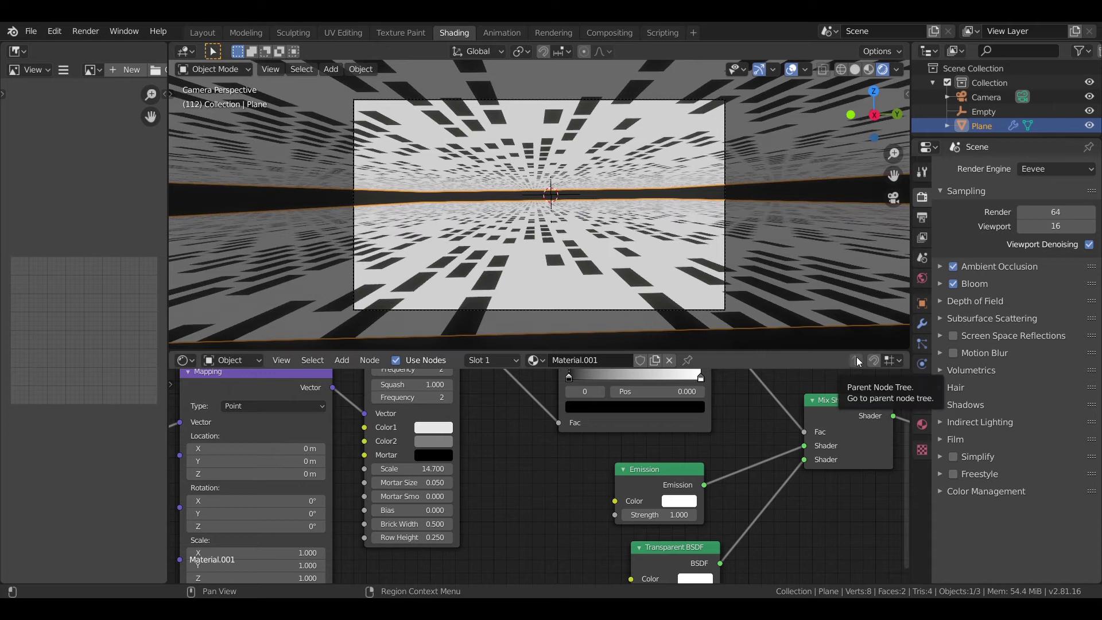
pyautogui.click(921, 424)
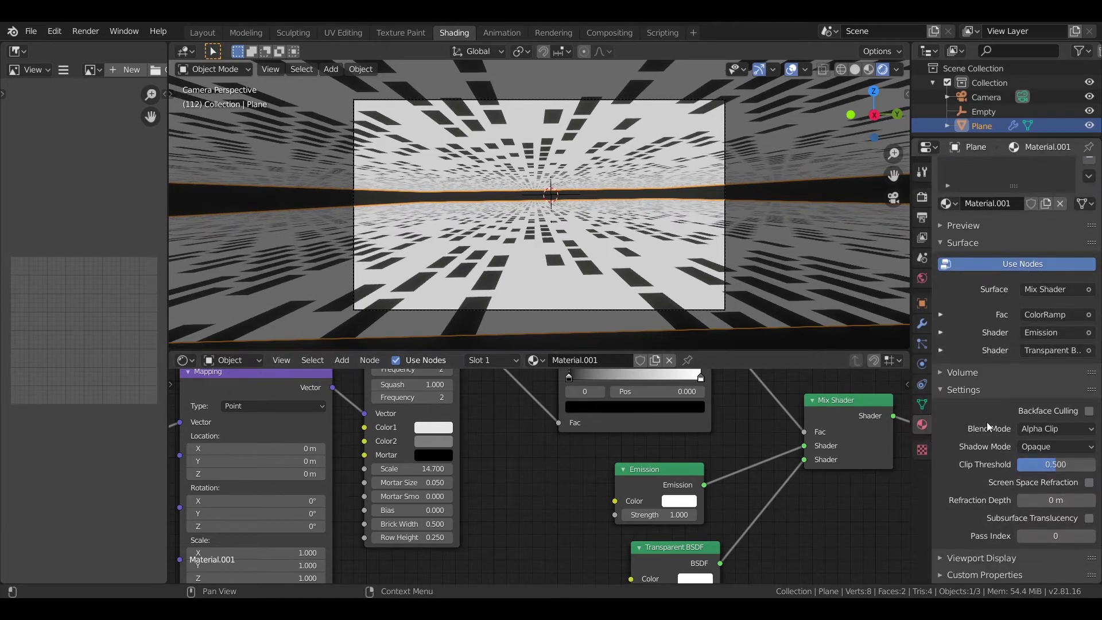
# Step: Insert a Voronoi Texture node between the Texture Coordinate and Mapping nodes, feeding its Color output into the mapping vector
pyautogui.scroll(-3, 716, 438)
pyautogui.moveTo(498, 395); pyautogui.dragTo(449, 433)
pyautogui.hotkey('shift', 'a')
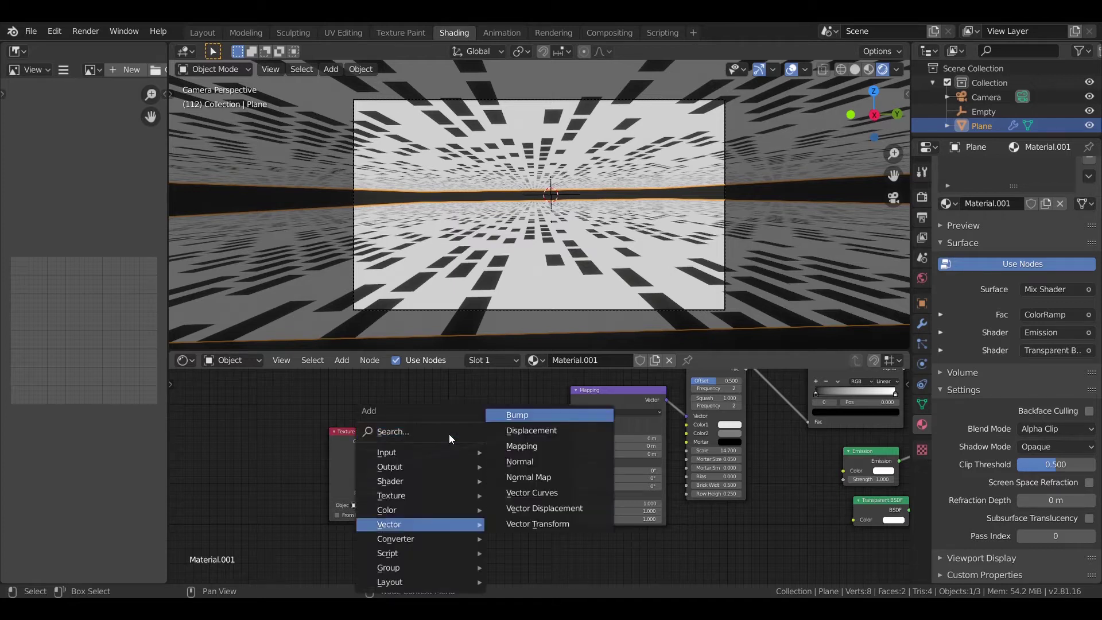
pyautogui.write('v')
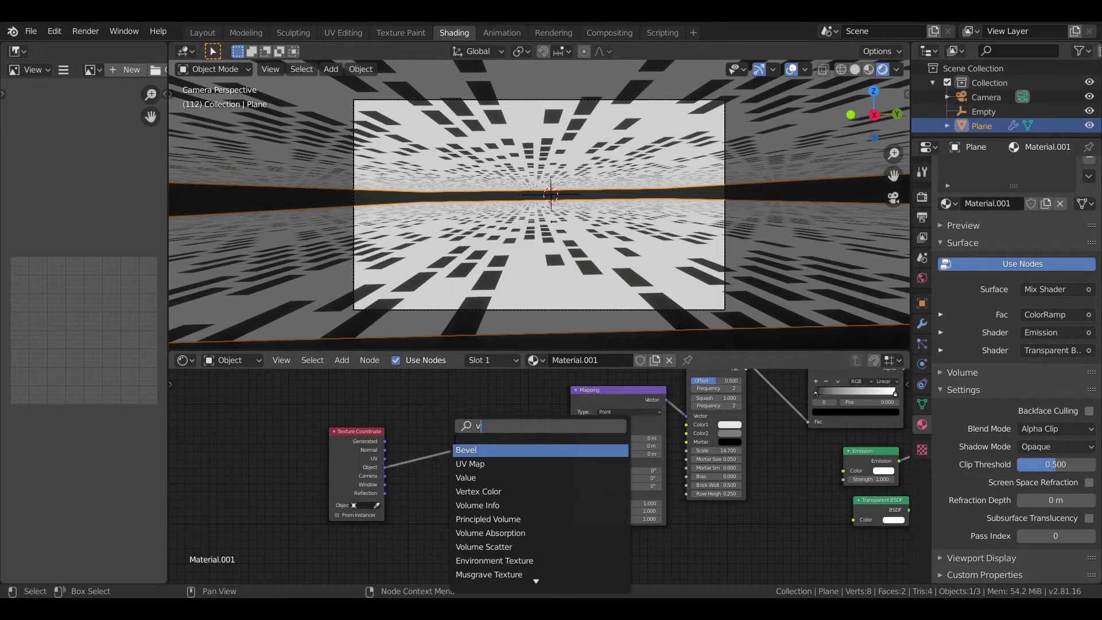
pyautogui.write('or')
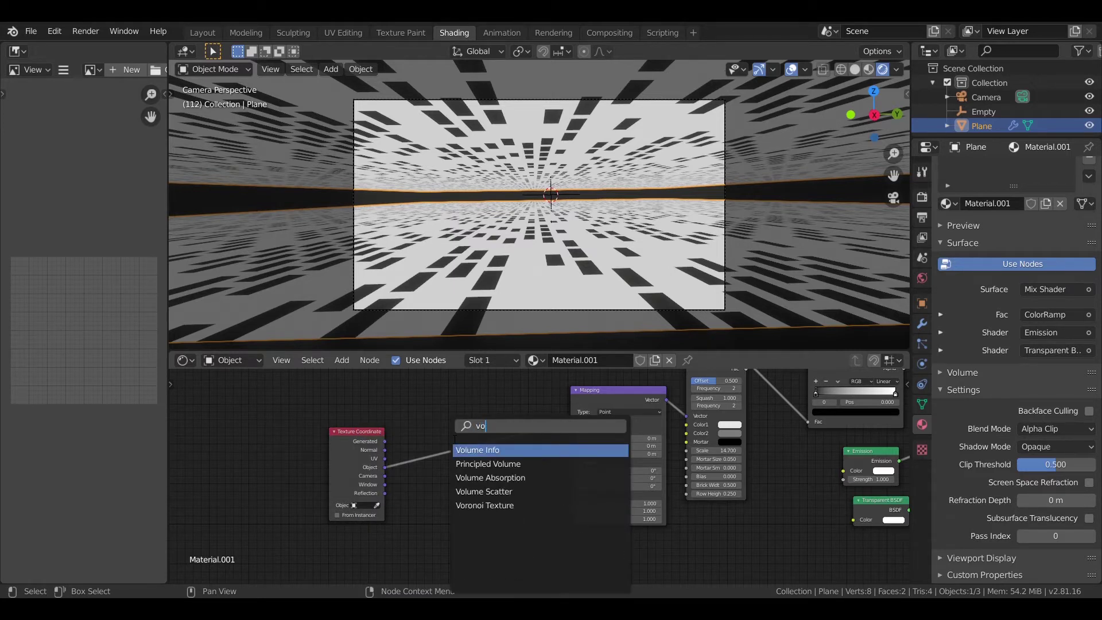
pyautogui.press('Return')
pyautogui.click(465, 442)
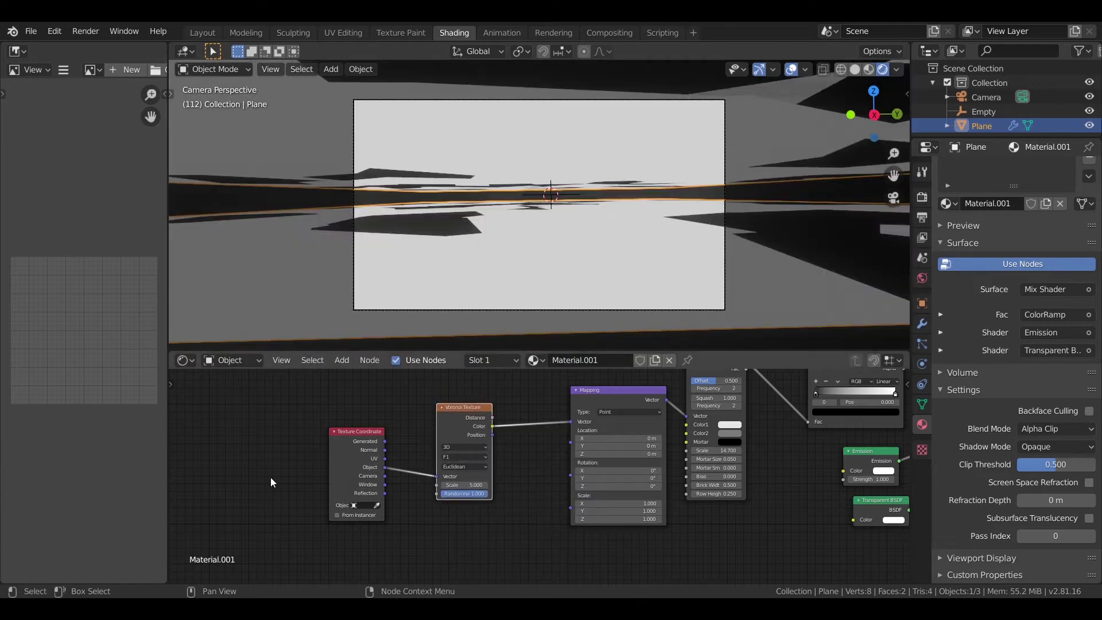
# Step: Move the Texture Coordinate and Voronoi Texture nodes farther from the Mapping node to make room for another node
pyautogui.scroll(-5, 621, 254)
pyautogui.click(605, 307)
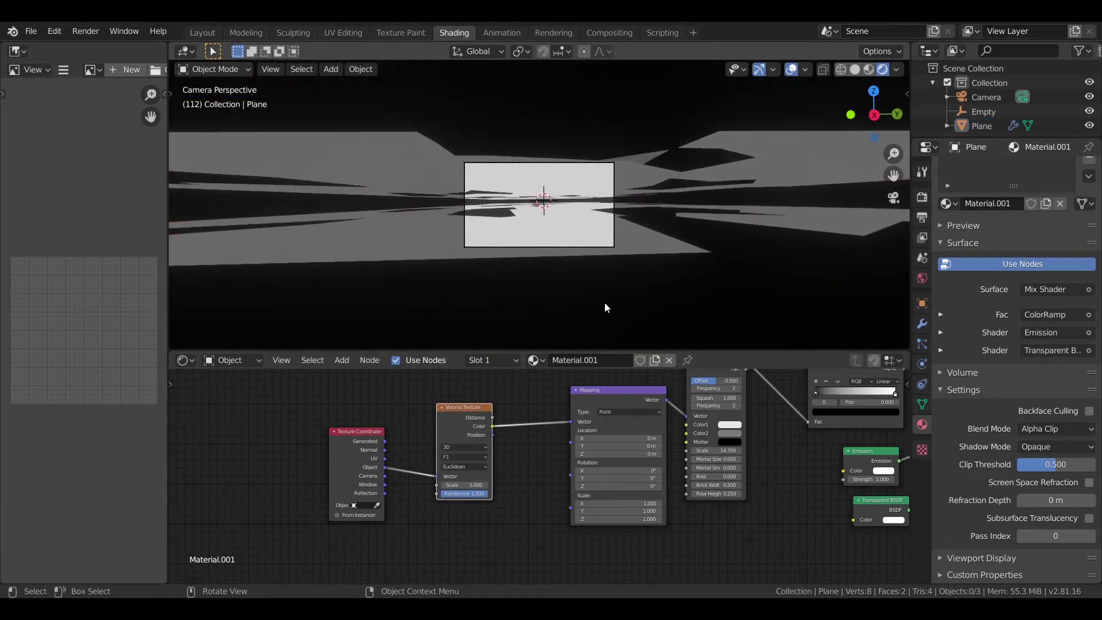
pyautogui.scroll(-4, 758, 481)
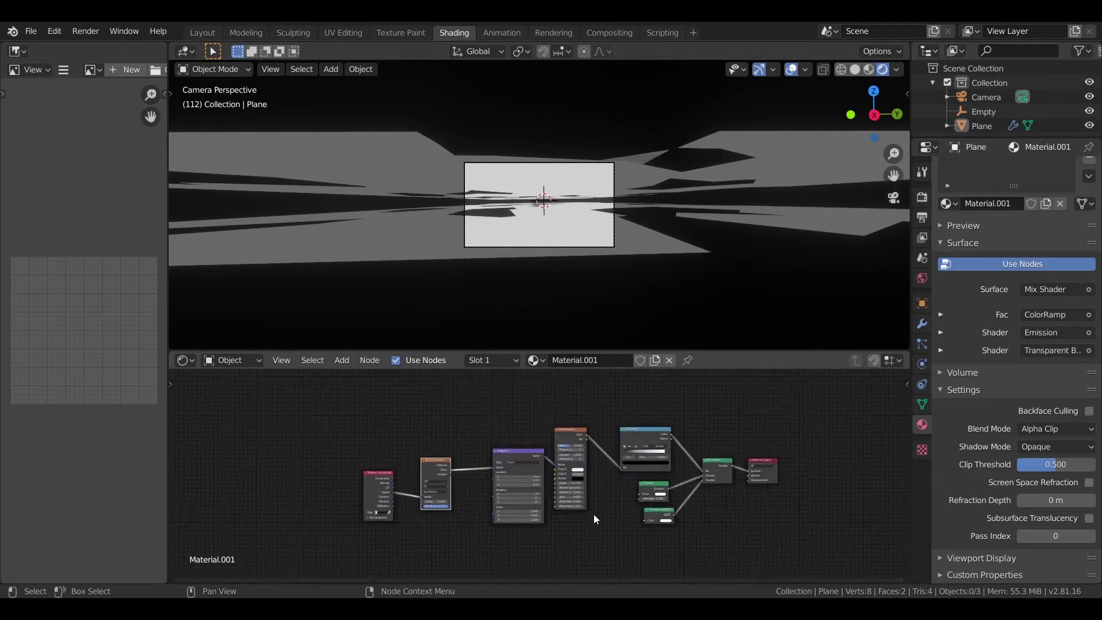
pyautogui.scroll(3, 666, 504)
pyautogui.scroll(-2, 685, 241)
pyautogui.moveTo(686, 241); pyautogui.dragTo(652, 214, button='middle')
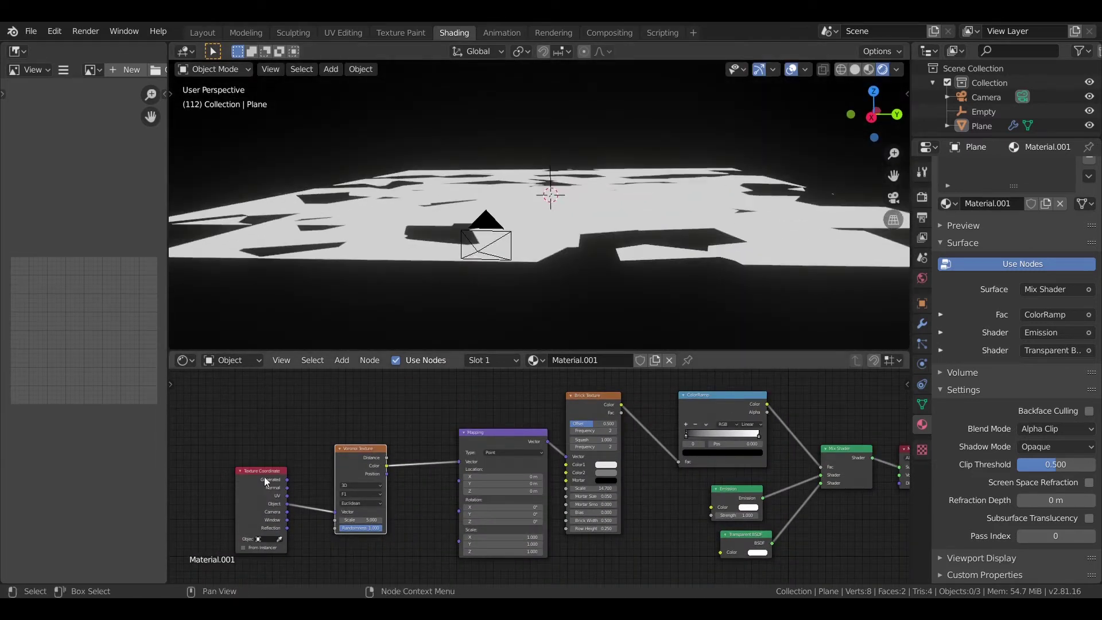
pyautogui.moveTo(261, 471); pyautogui.dragTo(216, 472)
pyautogui.moveTo(345, 448); pyautogui.dragTo(292, 449)
pyautogui.hotkey('shift', 'a')
pyautogui.click(386, 419)
pyautogui.write('mix')
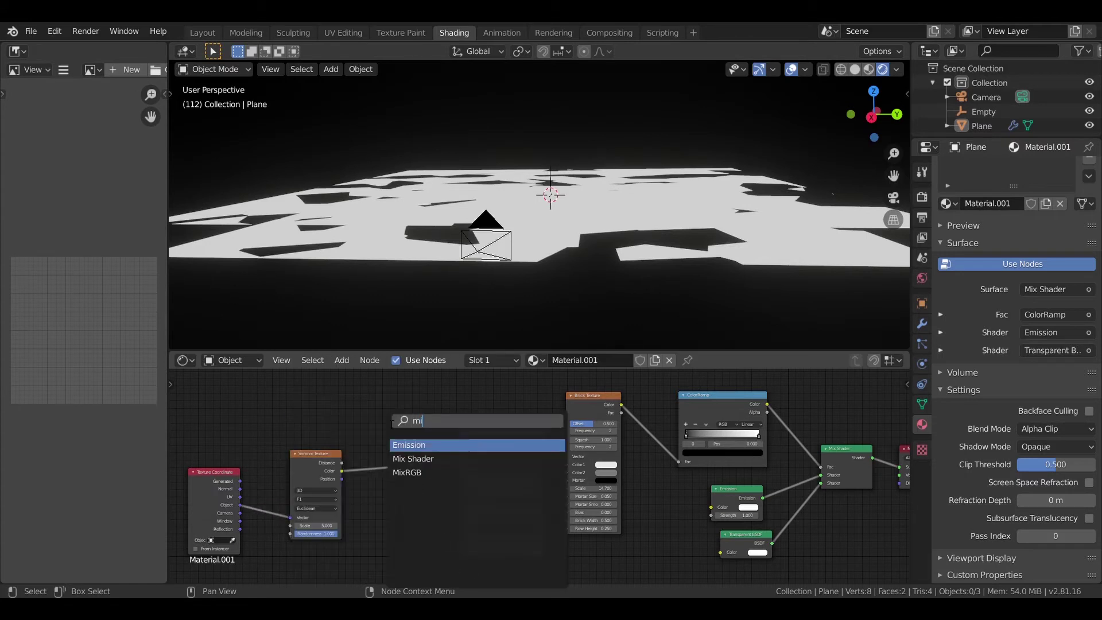
pyautogui.press('Return')
pyautogui.click(398, 477)
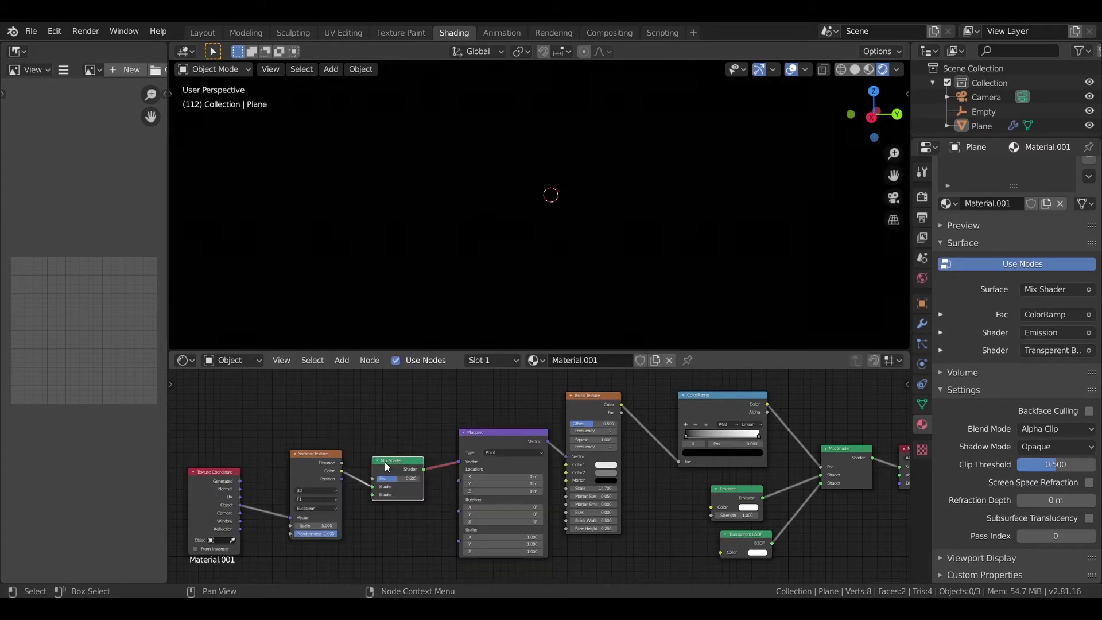
pyautogui.press('x')
# Step: Add a MixRGB node before the Mapping node, with the Voronoi Color in Color1 and its output feeding the mapping vector
pyautogui.hotkey('shift', 'a')
pyautogui.click(356, 415)
pyautogui.write('mix')
pyautogui.press('Return')
pyautogui.click(389, 463)
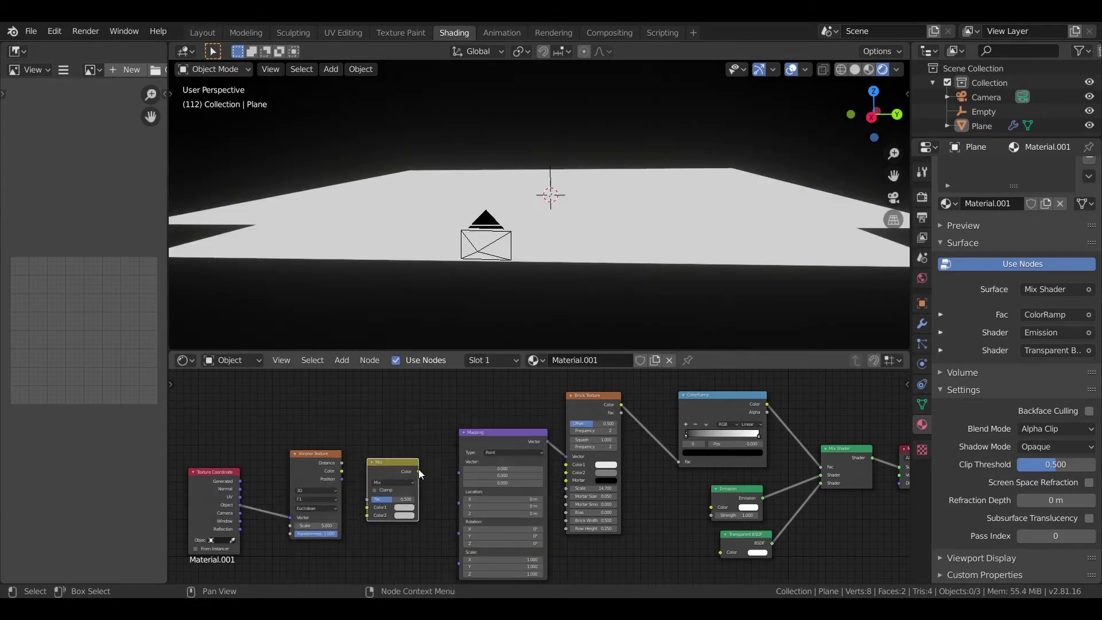
pyautogui.moveTo(367, 506); pyautogui.dragTo(342, 470)
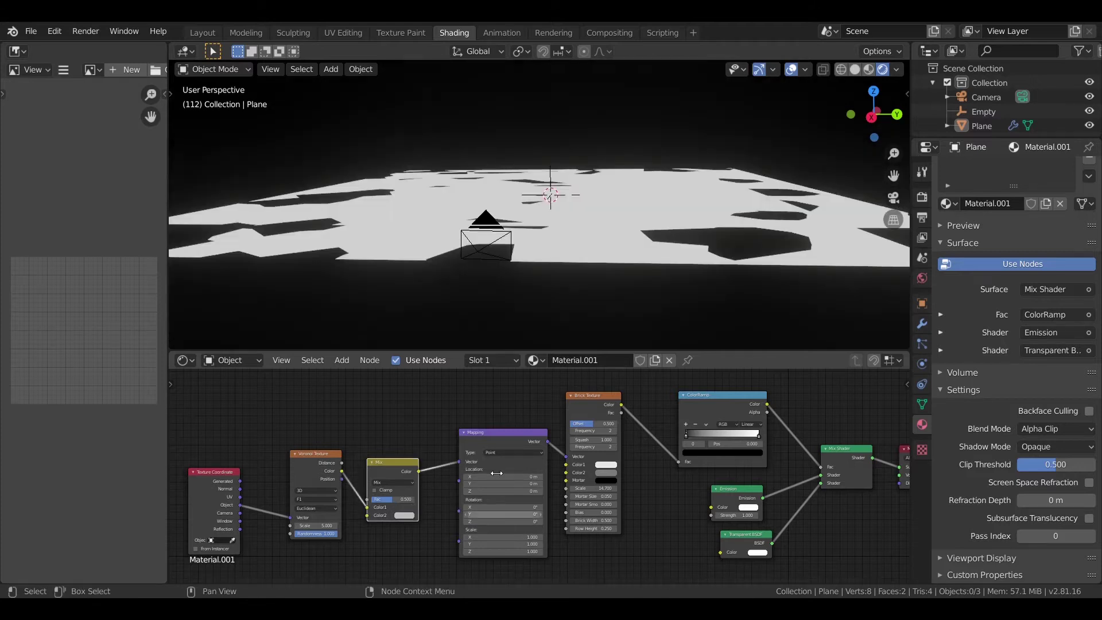
# Step: Connect the Texture Coordinate's Object output to the Mix node's Color2 input and return to the camera view
pyautogui.click(525, 258)
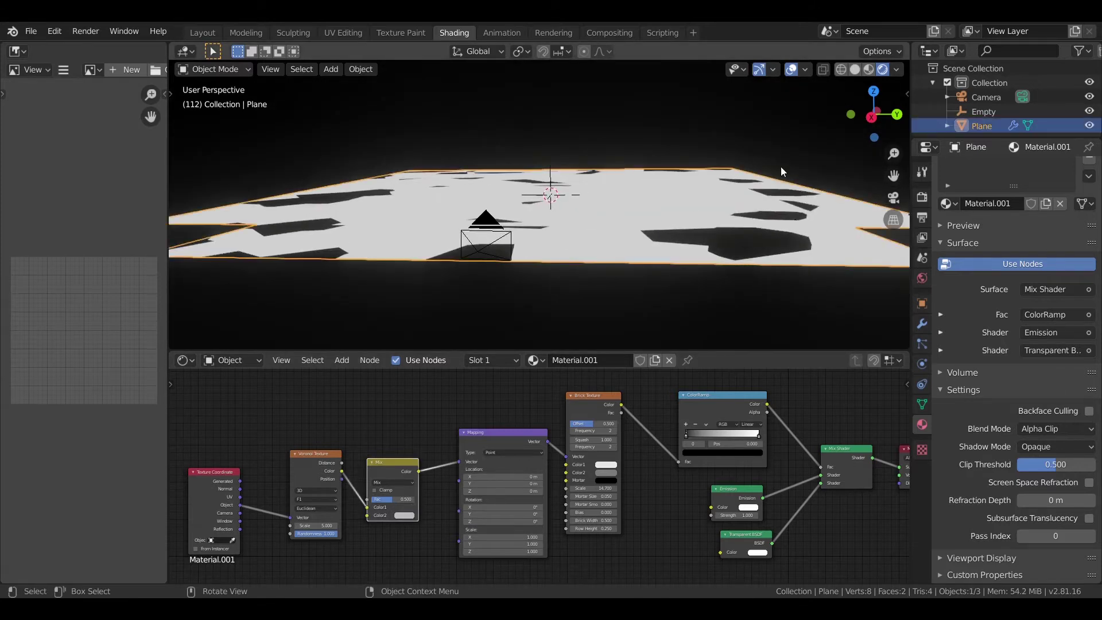
pyautogui.moveTo(781, 167); pyautogui.dragTo(598, 277, button='middle')
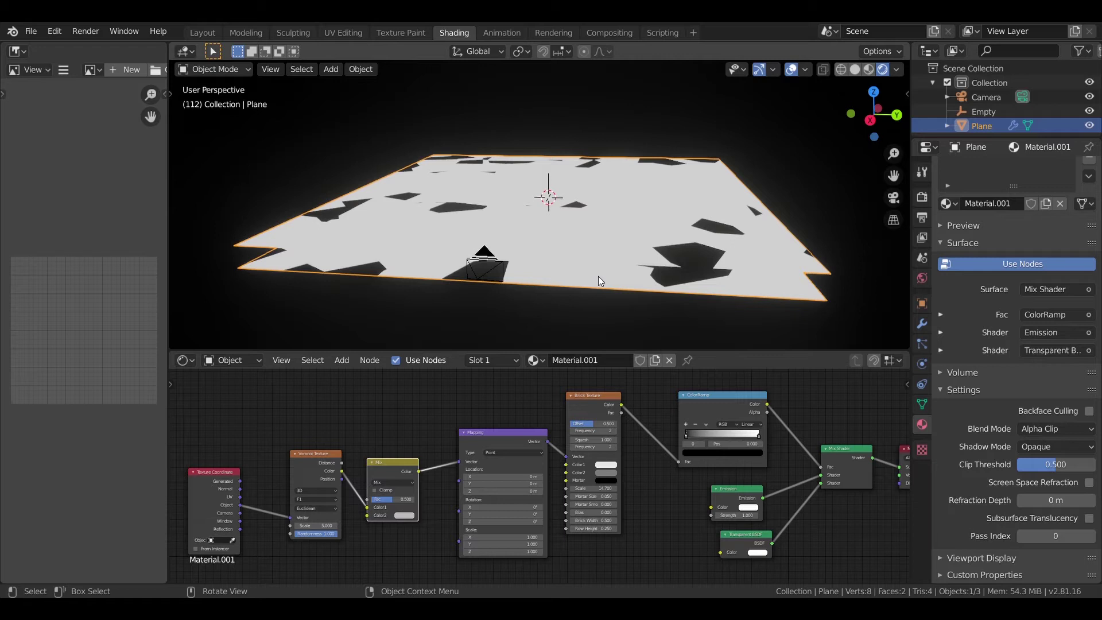
pyautogui.moveTo(240, 505); pyautogui.dragTo(366, 515)
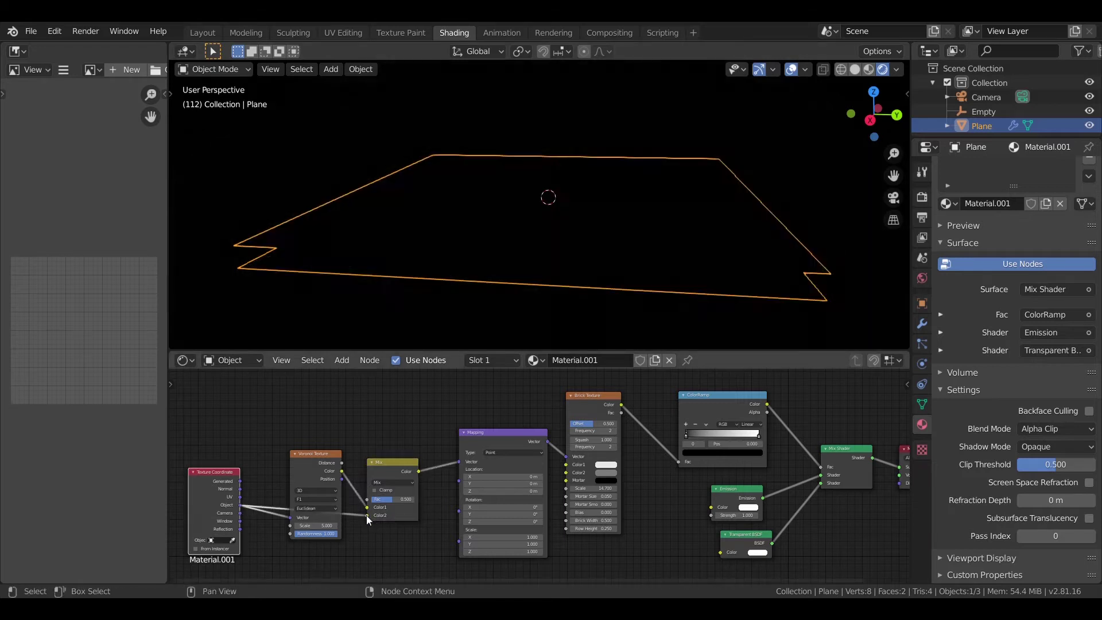
pyautogui.scroll(2, 714, 225)
pyautogui.press('KP_0')
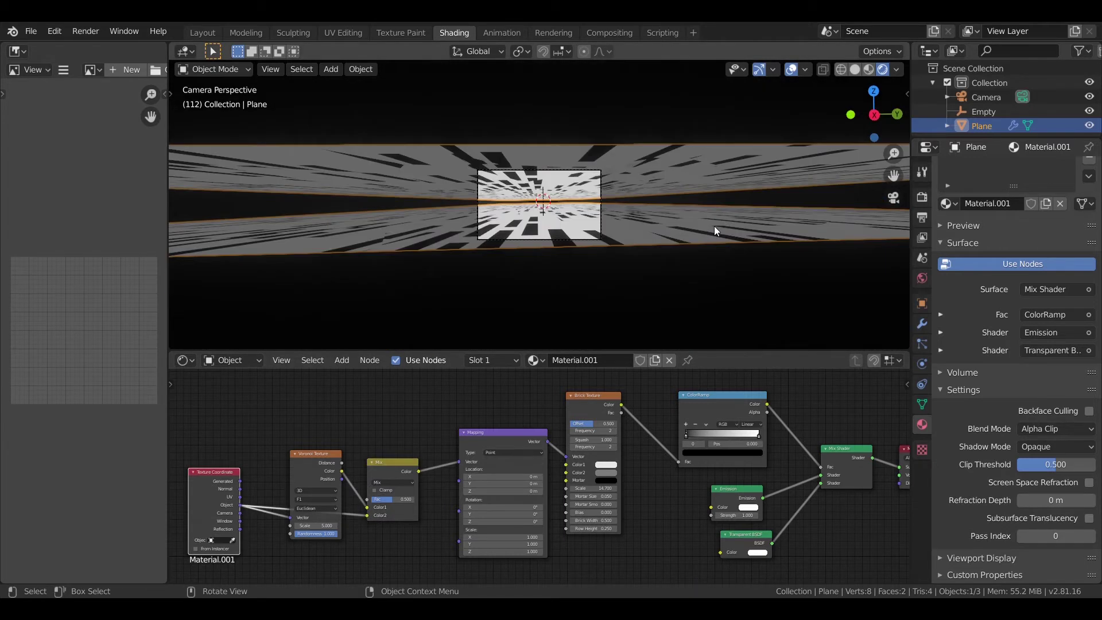
pyautogui.scroll(5, 714, 226)
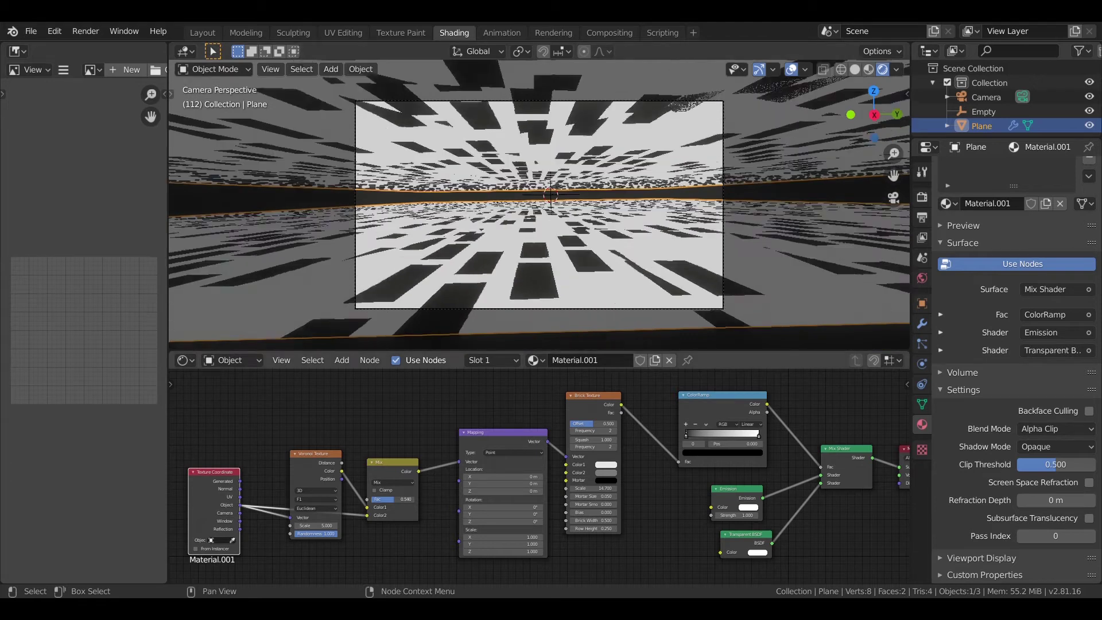
# Step: Set the Mix node's Fac to 0.867 to blend the Voronoi colour with the object coordinates
pyautogui.moveTo(395, 499); pyautogui.dragTo(405, 498)
pyautogui.scroll(2, 381, 519)
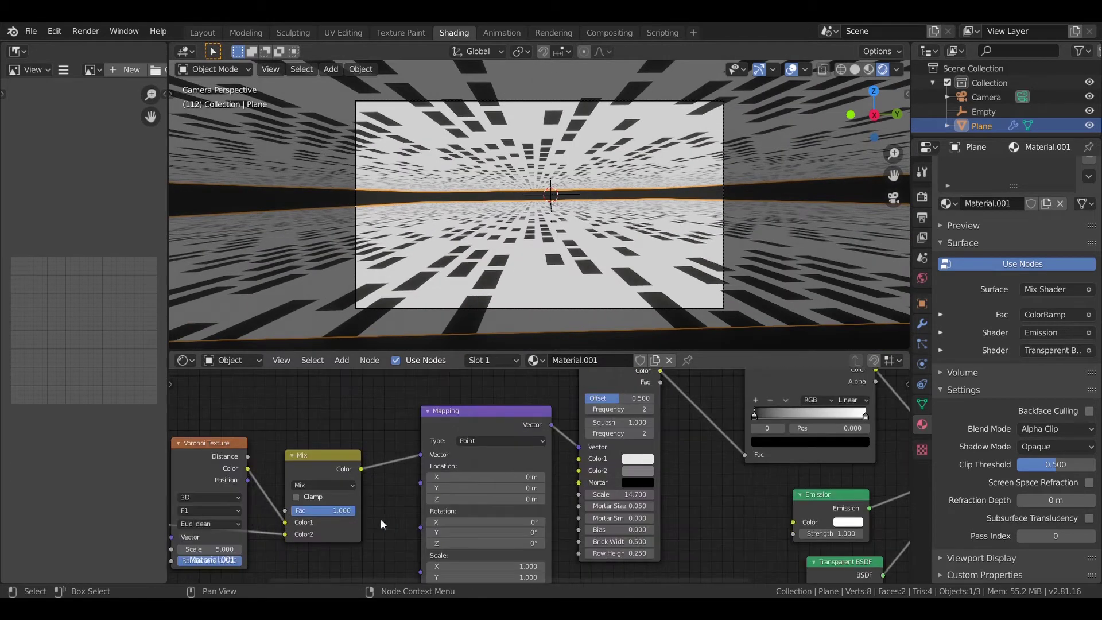
pyautogui.click(343, 510)
pyautogui.write('0.867')
pyautogui.press('Return')
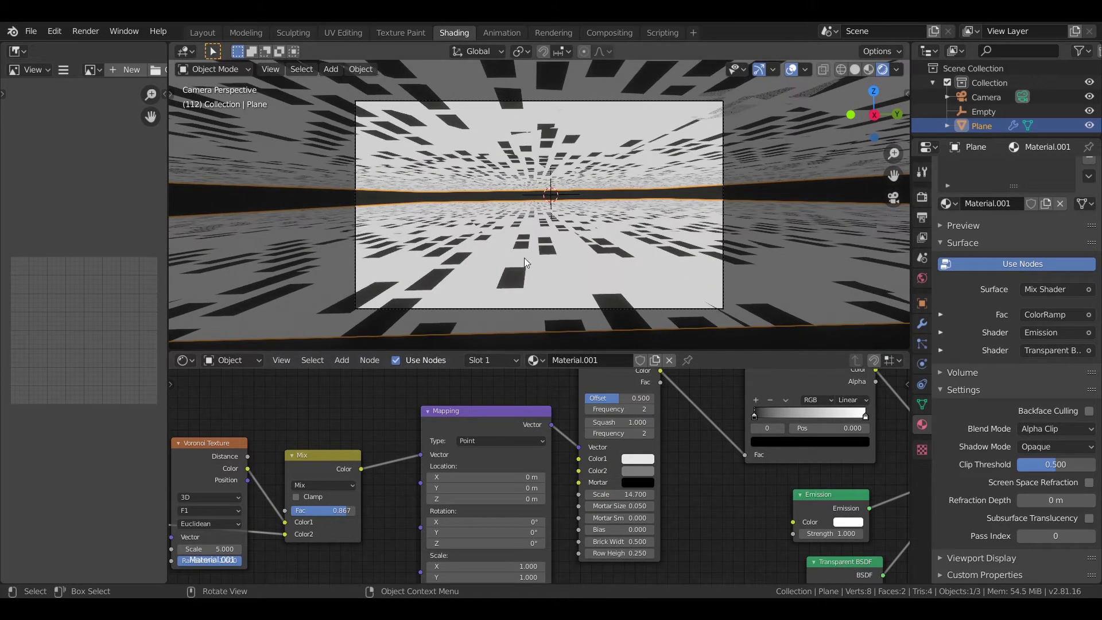
pyautogui.click(722, 129)
pyautogui.press('s')
pyautogui.click(753, 112)
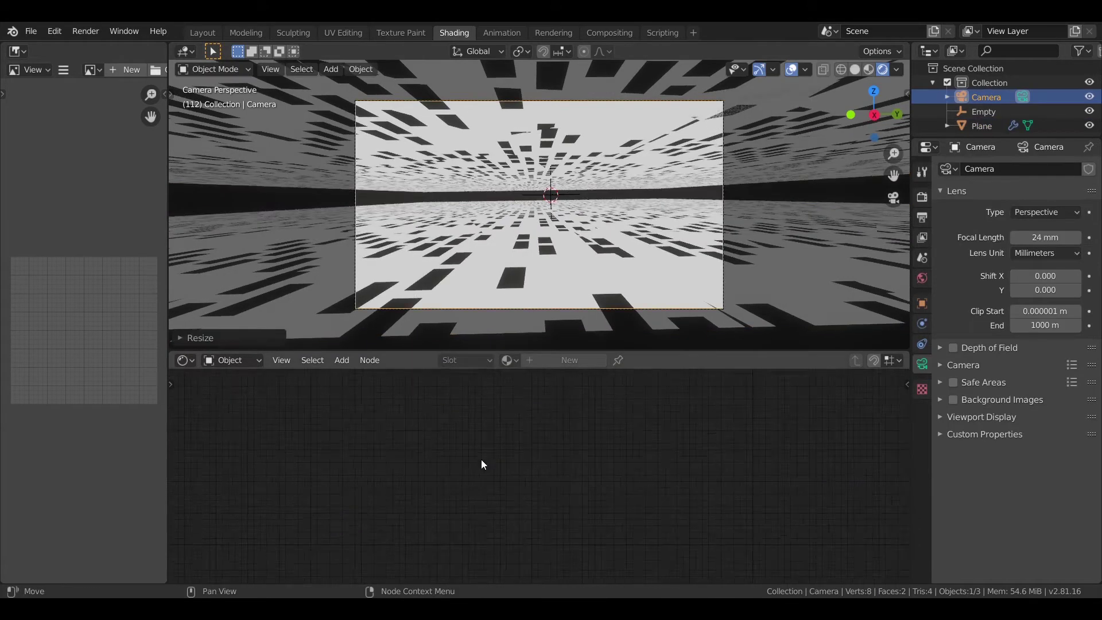
pyautogui.hotkey('ctrl', 'z')
pyautogui.hotkey('ctrl', 'z')
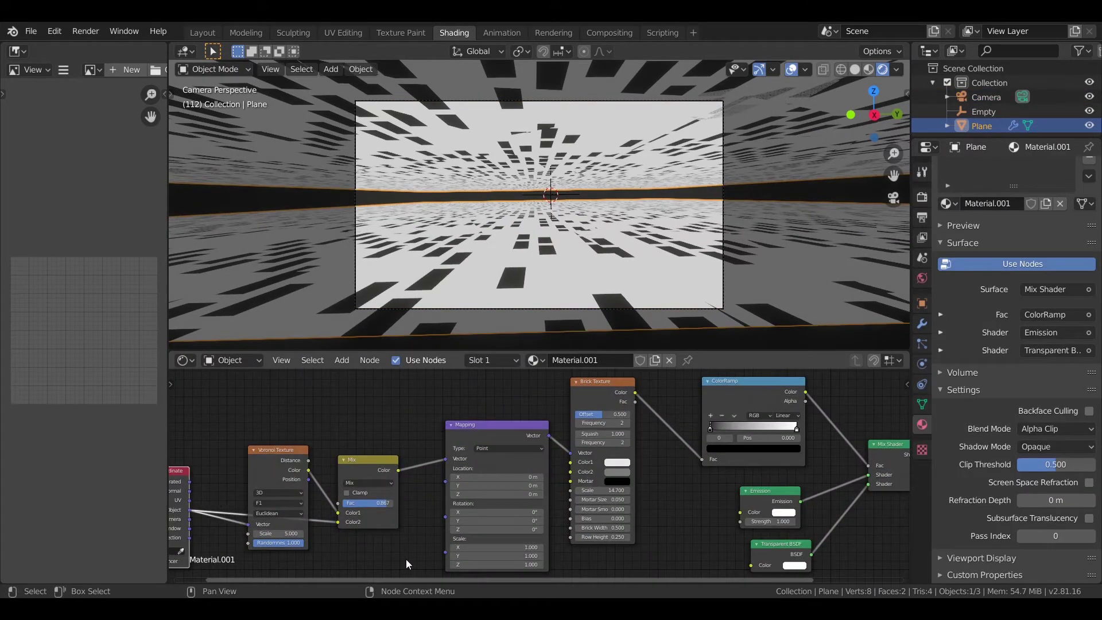
# Step: Switch the Voronoi Texture to 4D and its distance metric to Chebychev
pyautogui.click(283, 492)
pyautogui.click(281, 536)
pyautogui.scroll(-1, 280, 489)
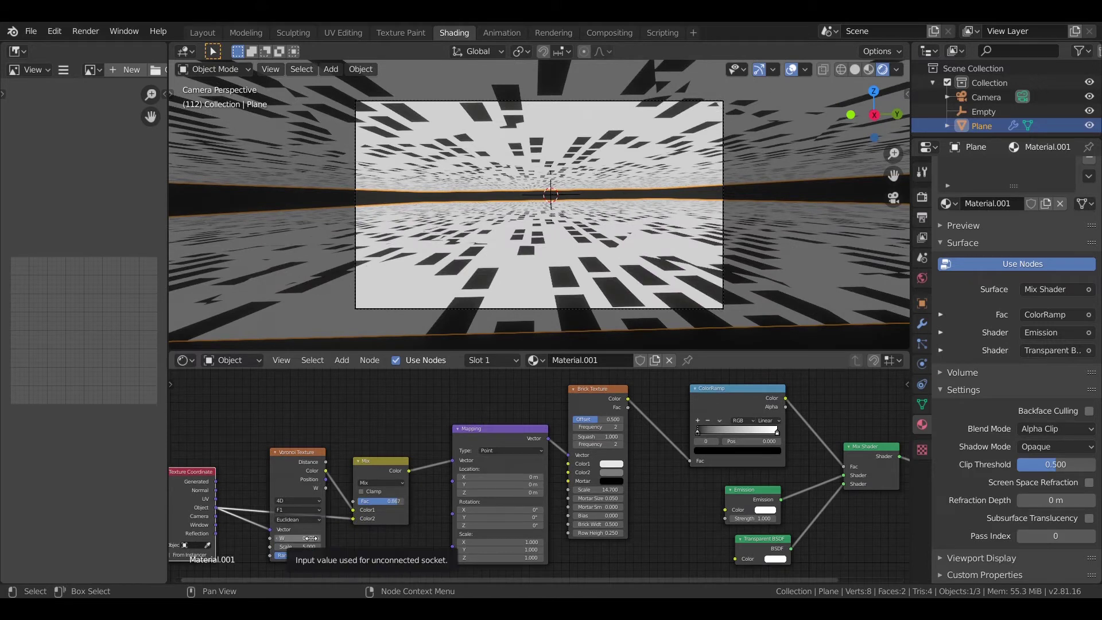
pyautogui.click(309, 520)
pyautogui.click(307, 549)
pyautogui.scroll(-1, 487, 465)
pyautogui.scroll(3, 353, 537)
pyautogui.moveTo(353, 536); pyautogui.dragTo(377, 476, button='middle')
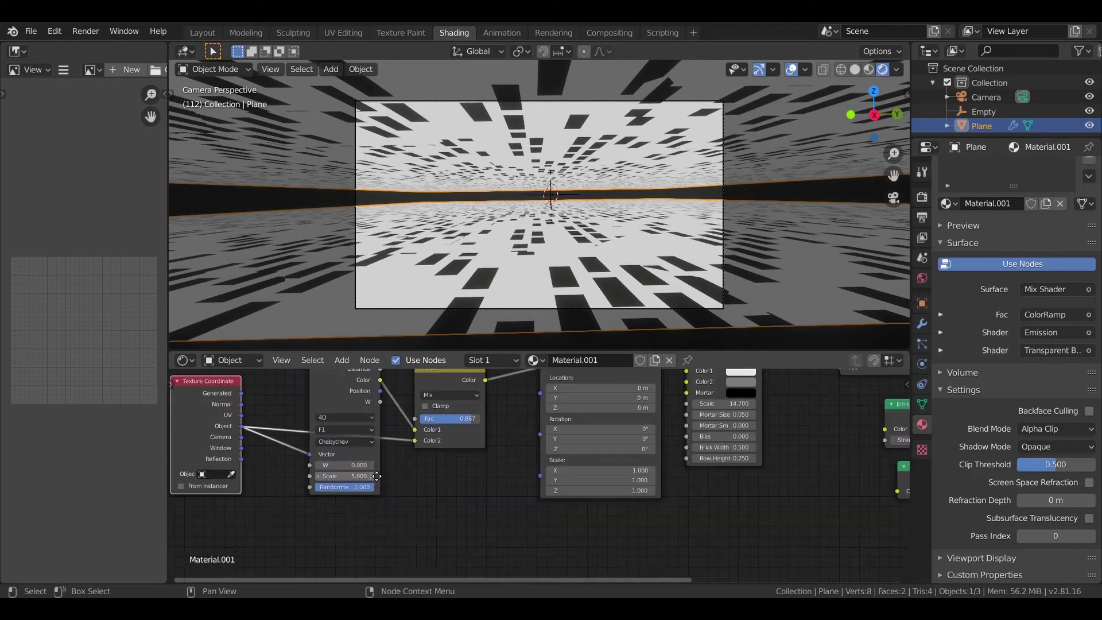
# Step: Change the Voronoi Texture's distance metric to Manhattan and set its Scale to 22.3
pyautogui.click(344, 441)
pyautogui.click(340, 459)
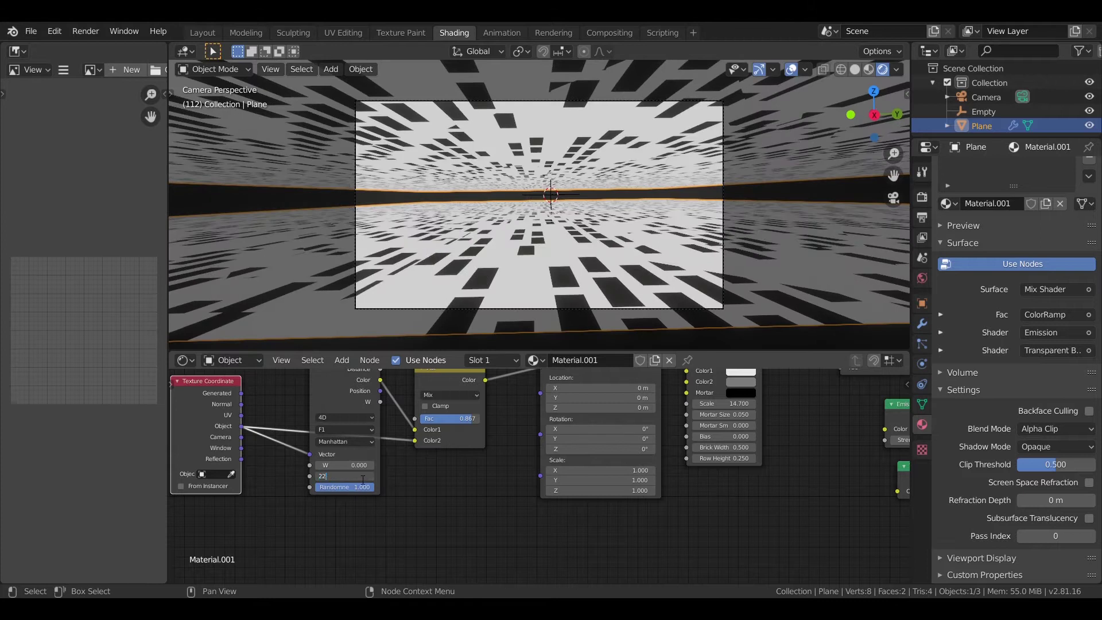
pyautogui.press('Return')
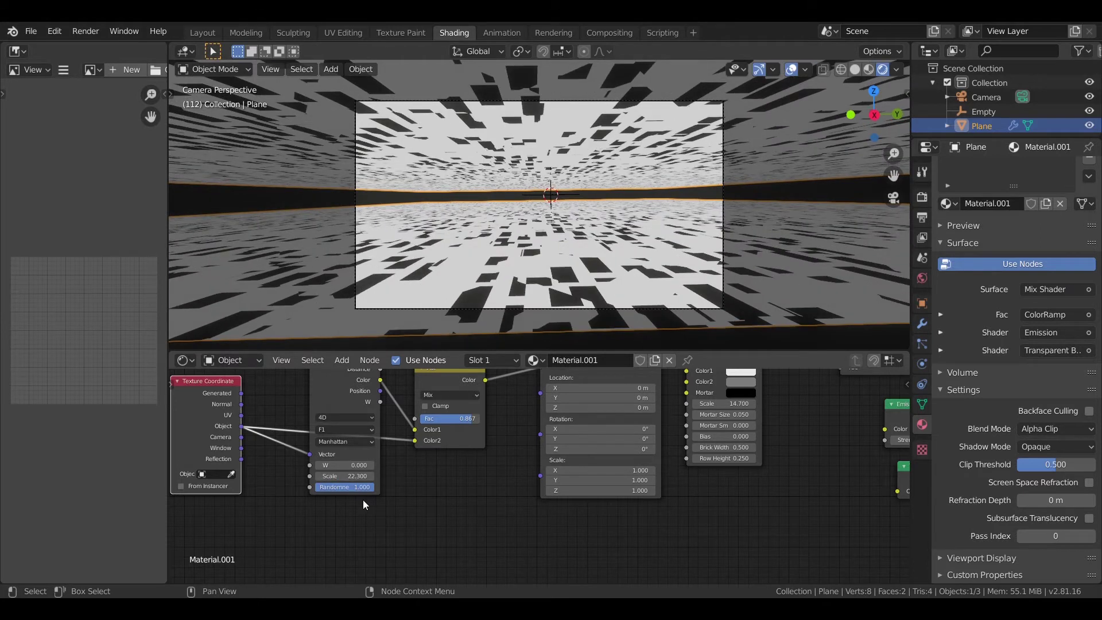
# Step: Set the Brick Texture's Squash to 7
pyautogui.moveTo(799, 433); pyautogui.dragTo(604, 483, button='middle')
pyautogui.scroll(3, 604, 483)
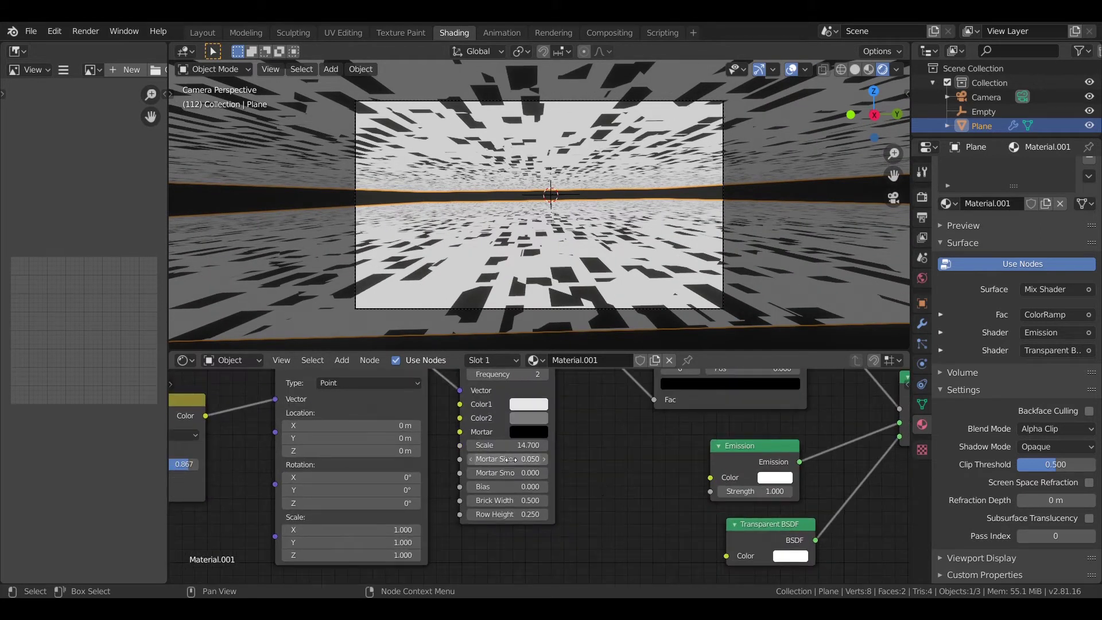
pyautogui.scroll(-2, 574, 481)
pyautogui.scroll(1, 555, 503)
pyautogui.moveTo(605, 477); pyautogui.dragTo(559, 534, button='middle')
pyautogui.click(509, 436)
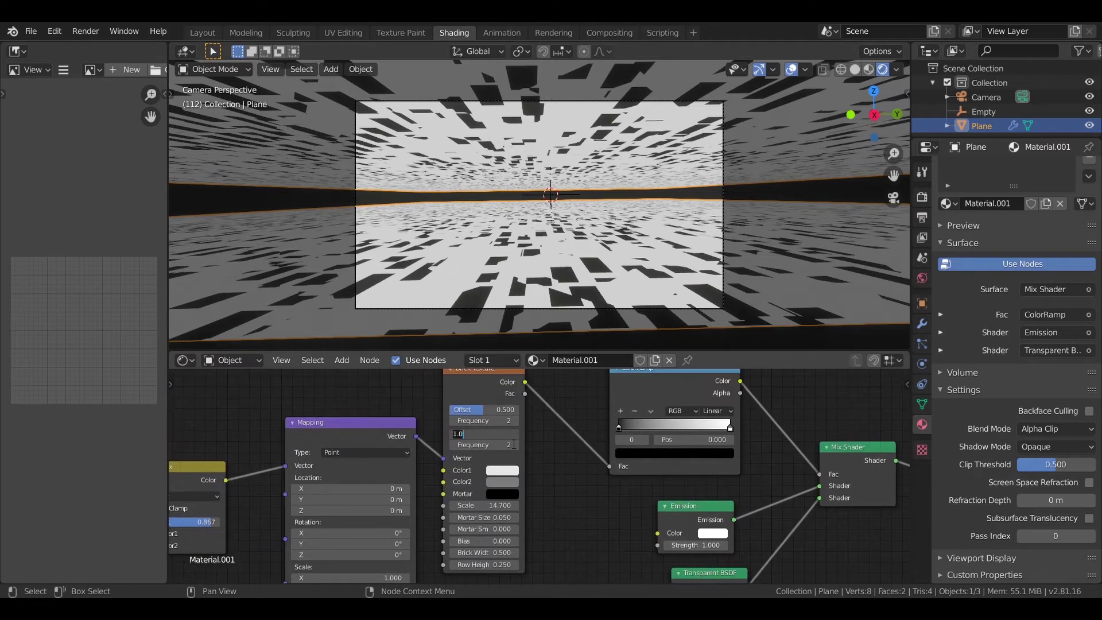
pyautogui.write('7.000')
pyautogui.press('Return')
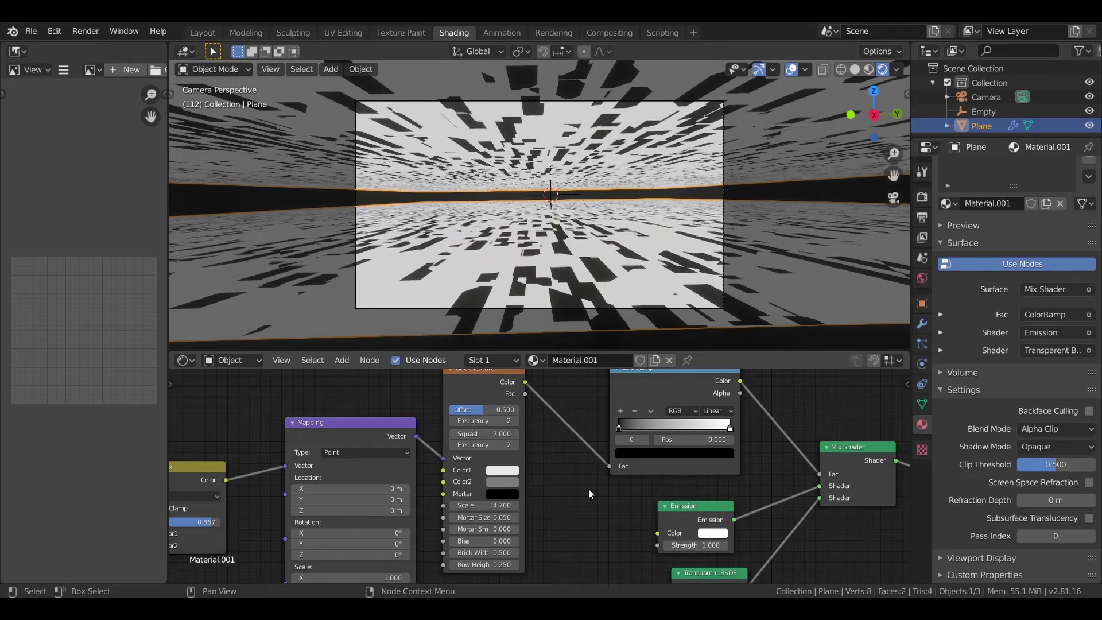
# Step: Set the Brick Texture's Scale to 15
pyautogui.click(501, 506)
pyautogui.press('BackSpace')
pyautogui.write('15.00')
pyautogui.press('Return')
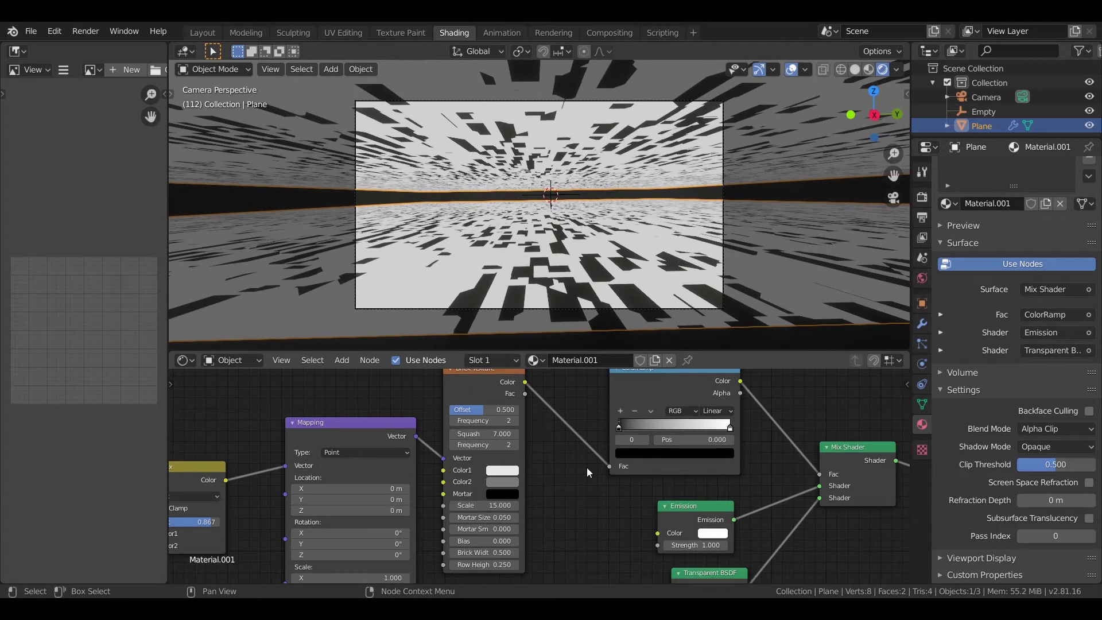
# Step: Set the Brick Texture's Mortar Size to 0.07
pyautogui.click(487, 517)
pyautogui.write('0.0')
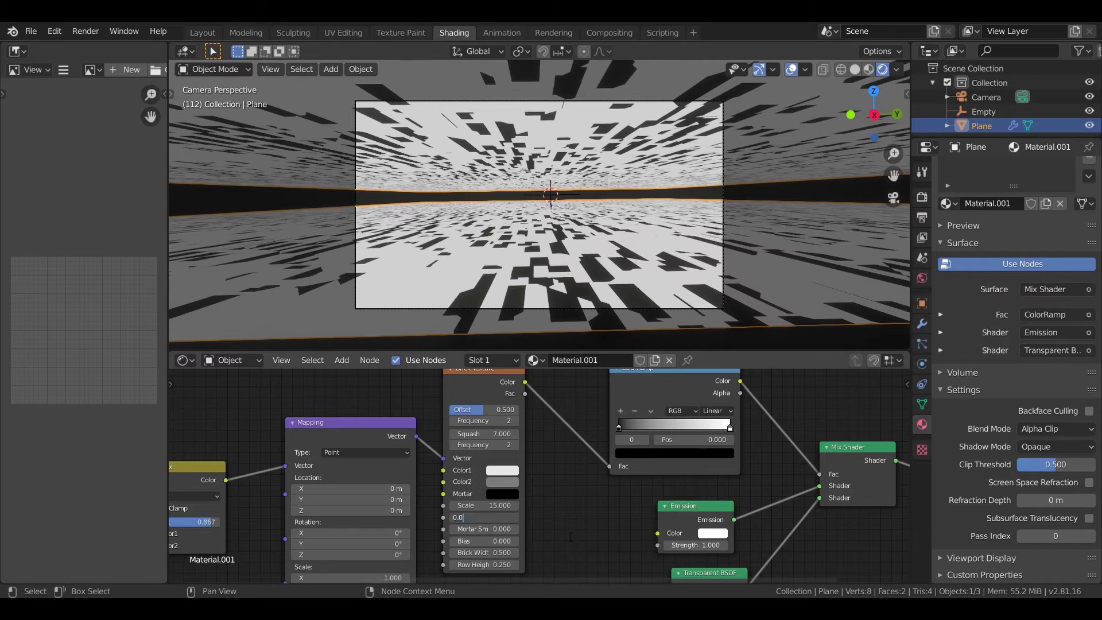
pyautogui.write('57')
pyautogui.press('Return')
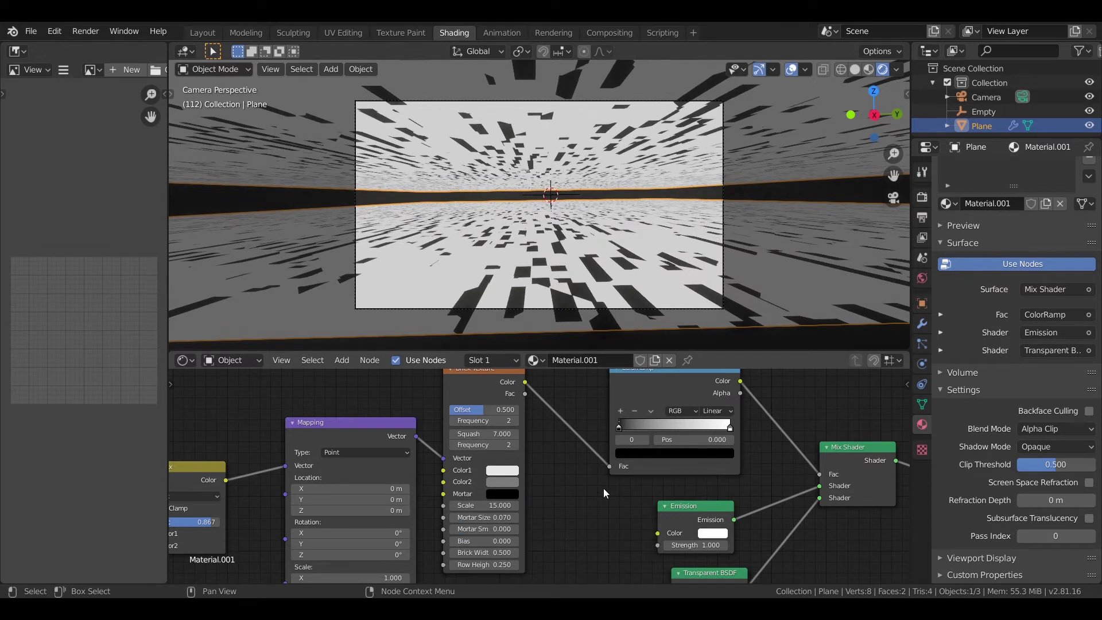
# Step: Set the Voronoi Texture's Scale to 12.5
pyautogui.moveTo(604, 487); pyautogui.dragTo(806, 447, button='middle')
pyautogui.moveTo(346, 525); pyautogui.dragTo(387, 515, button='middle')
pyautogui.click(331, 534)
pyautogui.press('BackSpace')
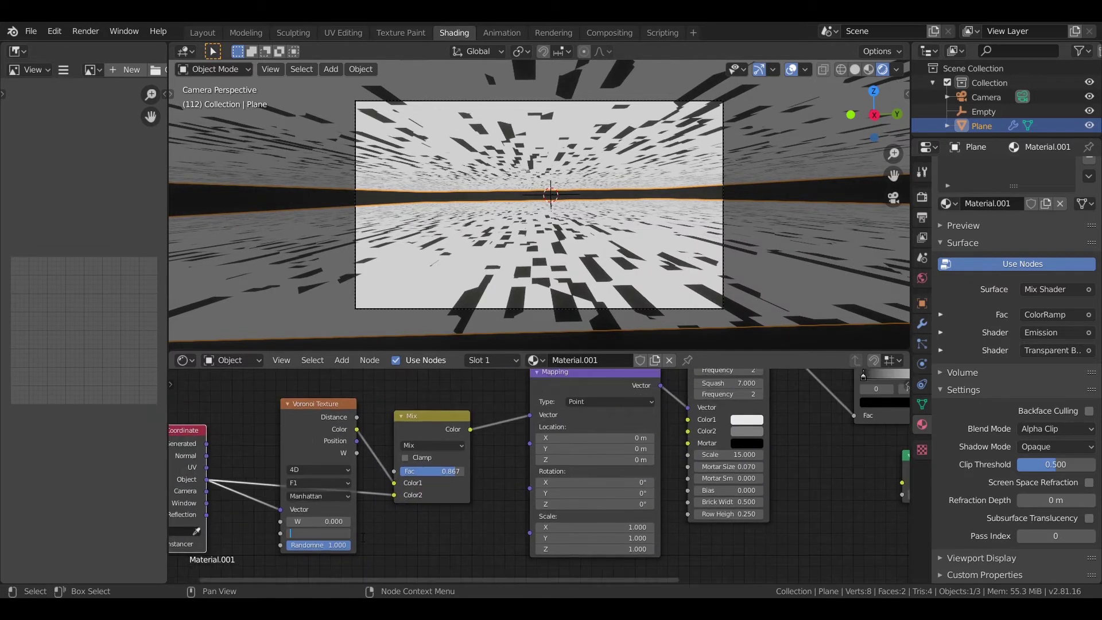
pyautogui.press('Return')
pyautogui.scroll(-1, 402, 533)
pyautogui.scroll(1, 656, 151)
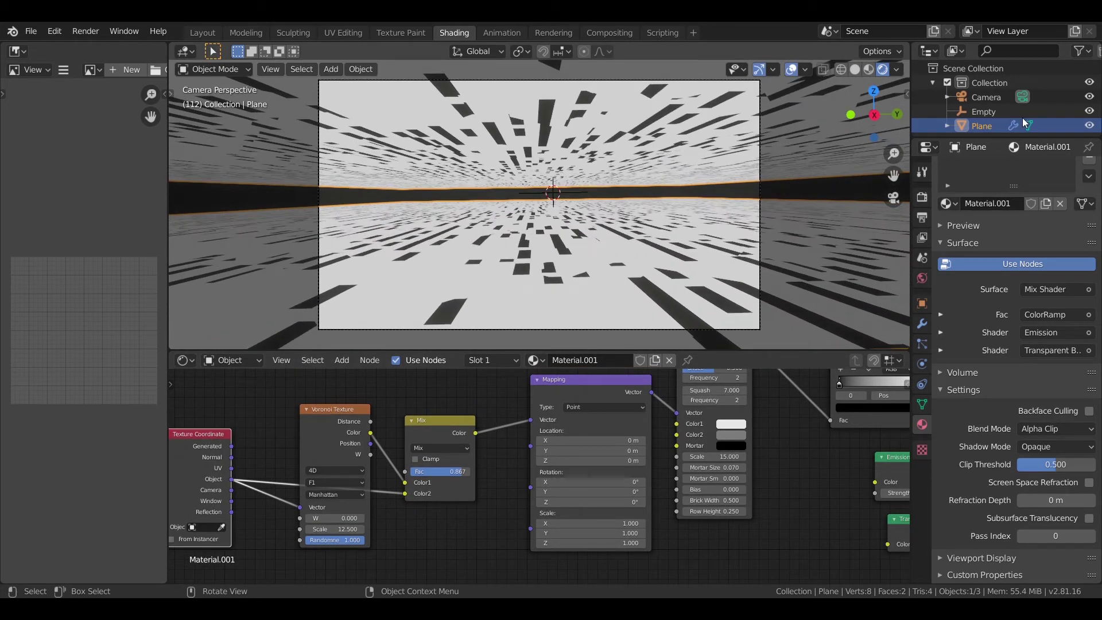
# Step: Move the Emission node below the Transparent BSDF and link a duplicate of the ColorRamp to its Color input
pyautogui.moveTo(896, 476); pyautogui.dragTo(299, 407, button='middle')
pyautogui.moveTo(318, 397); pyautogui.dragTo(392, 573)
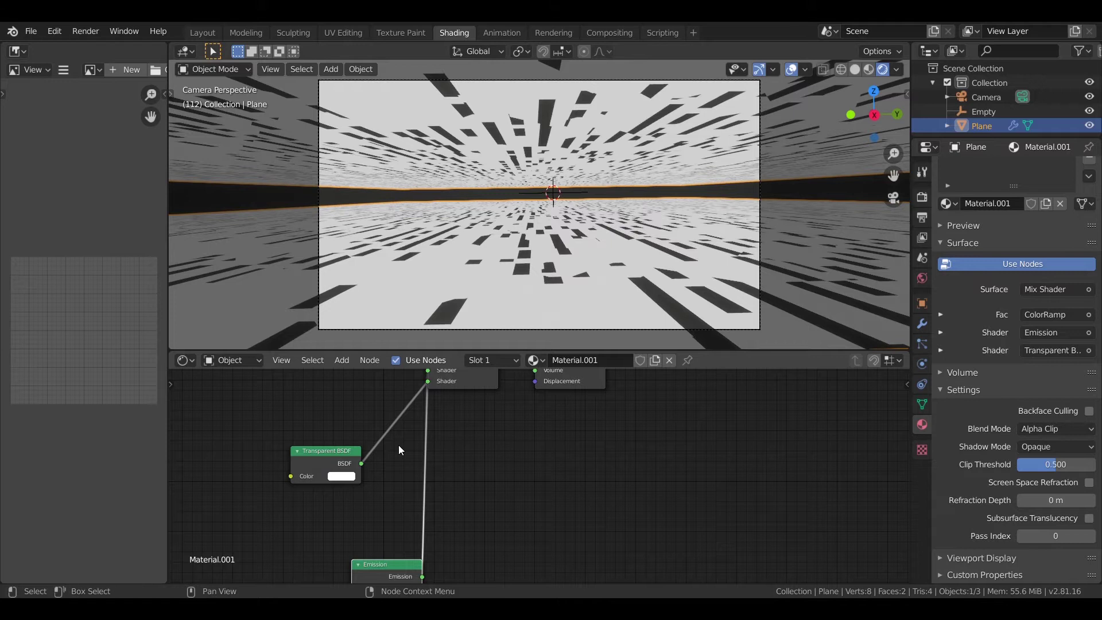
pyautogui.scroll(-3, 399, 446)
pyautogui.click(456, 379)
pyautogui.hotkey('shift', 'd')
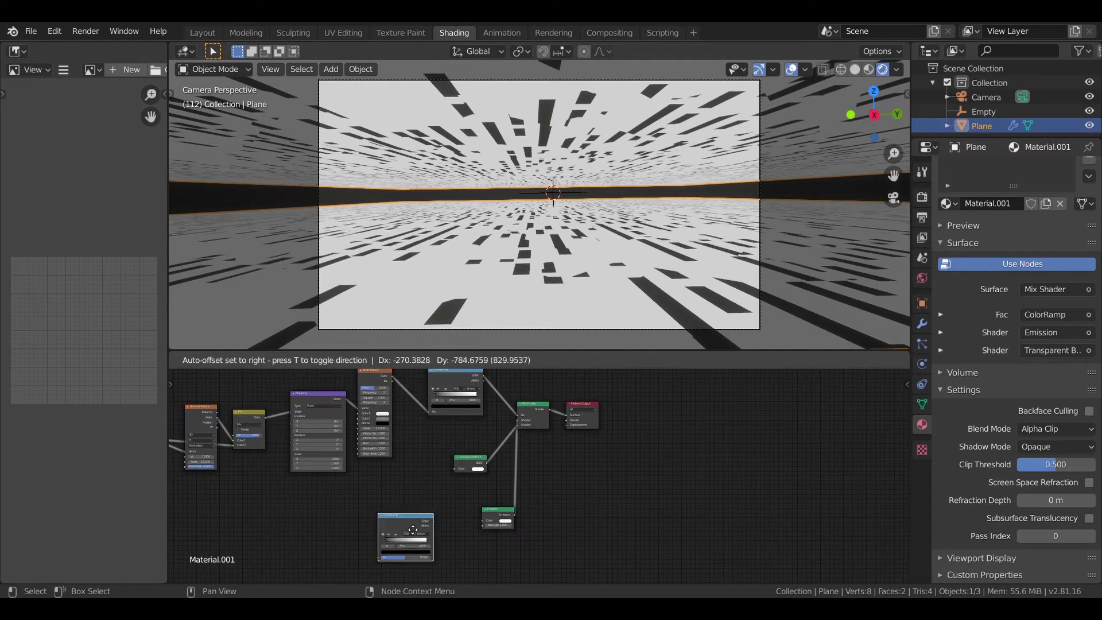
pyautogui.click(418, 515)
pyautogui.scroll(4, 450, 511)
pyautogui.moveTo(401, 520); pyautogui.dragTo(461, 538)
pyautogui.scroll(5, 467, 535)
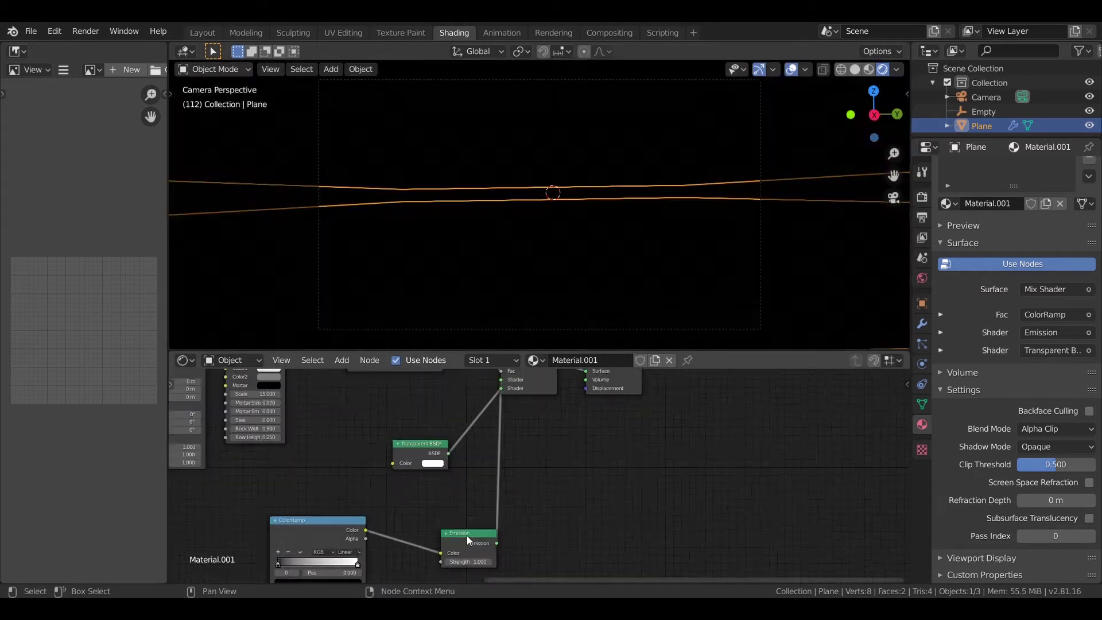
pyautogui.moveTo(475, 562); pyautogui.dragTo(550, 459, button='middle')
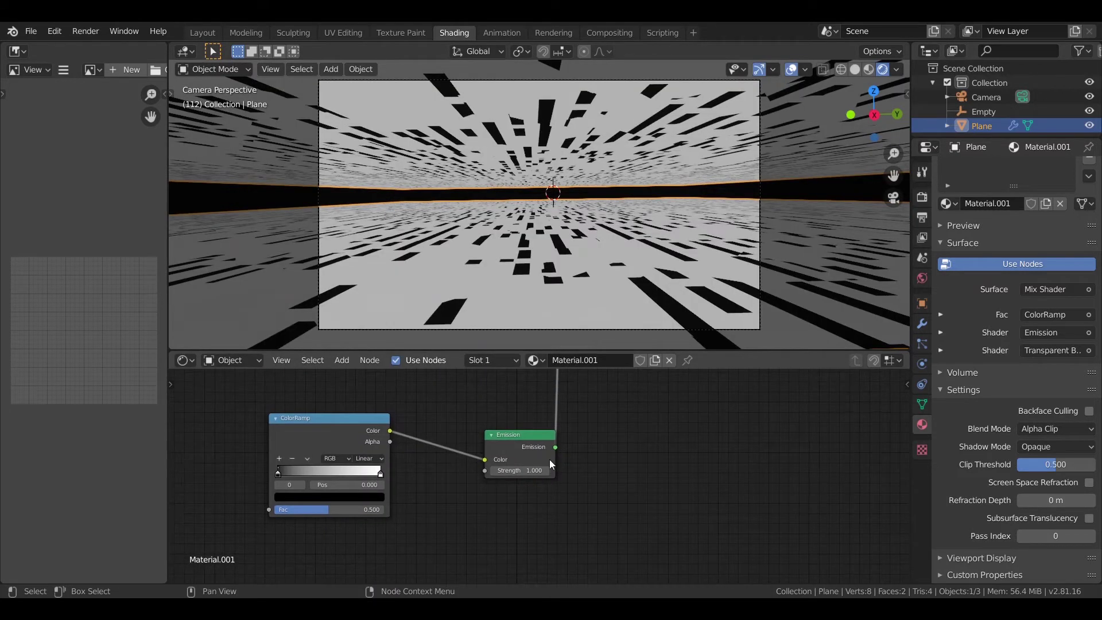
# Step: Set the first stop of the duplicated ColorRamp to bright orange-red with hue 0.040, saturation 1 and value 1
pyautogui.click(327, 497)
pyautogui.click(327, 497)
pyautogui.click(360, 387)
pyautogui.click(360, 379)
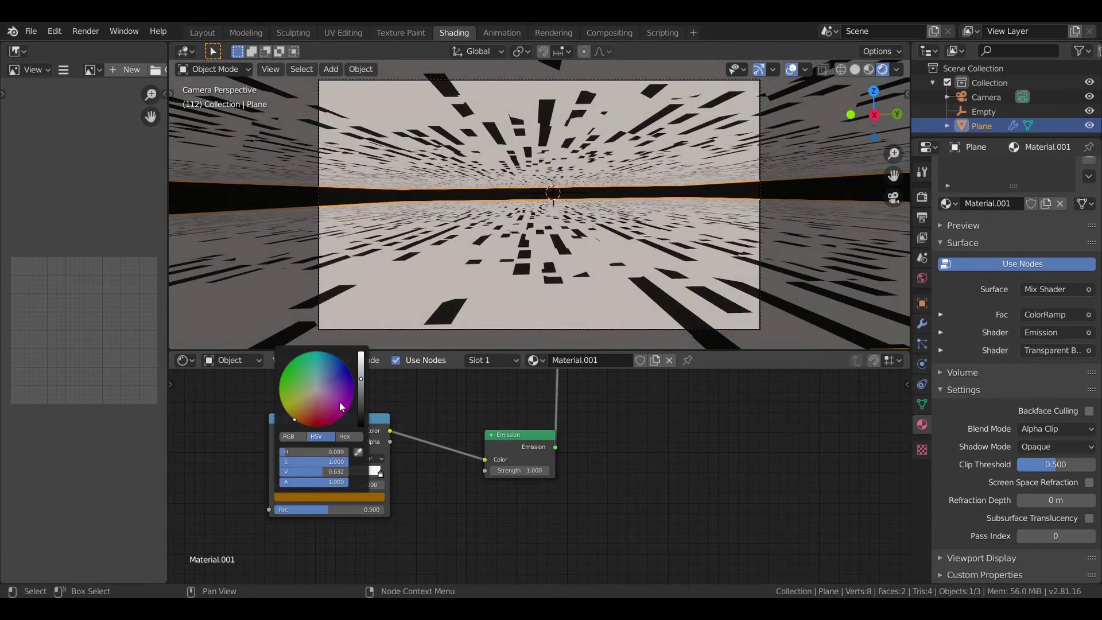
pyautogui.moveTo(340, 403); pyautogui.dragTo(305, 425)
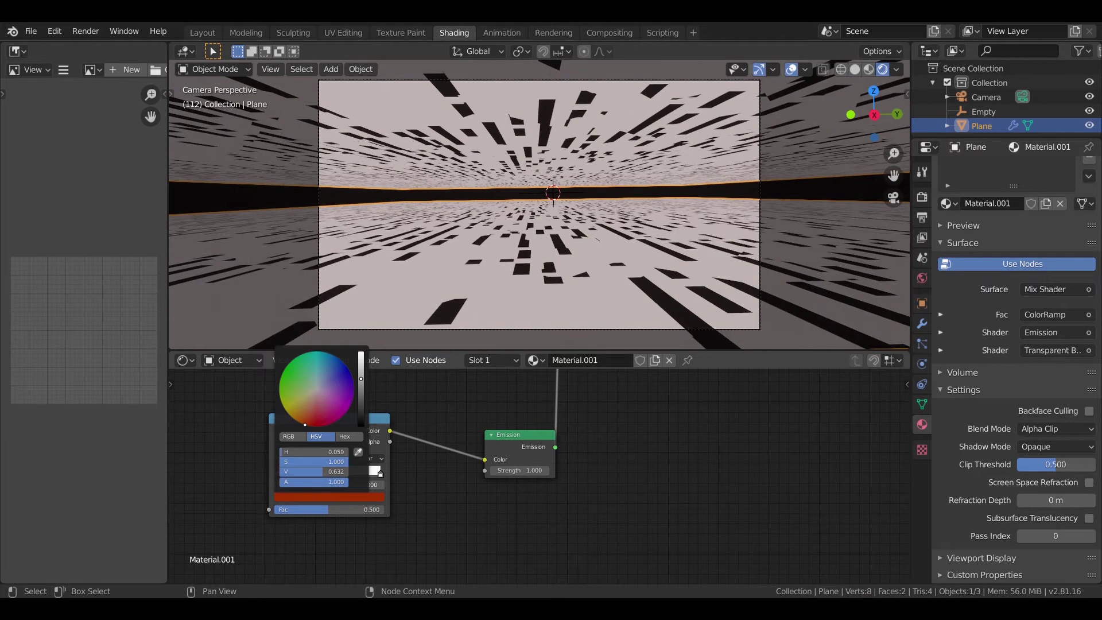
pyautogui.press('Return')
pyautogui.moveTo(361, 379); pyautogui.dragTo(361, 352)
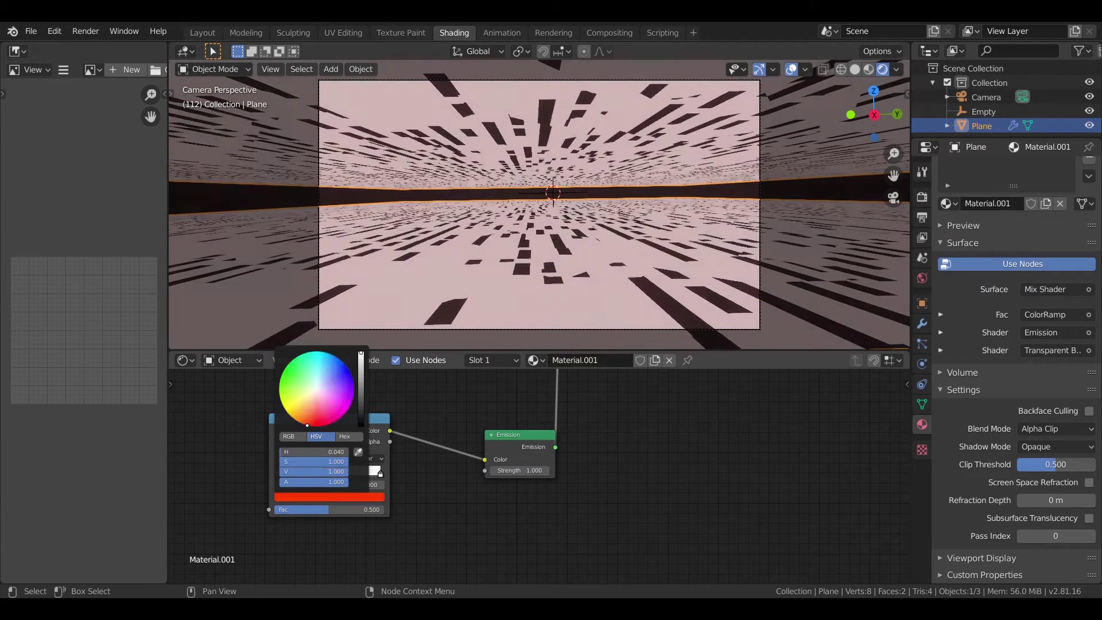
pyautogui.scroll(-3, 571, 221)
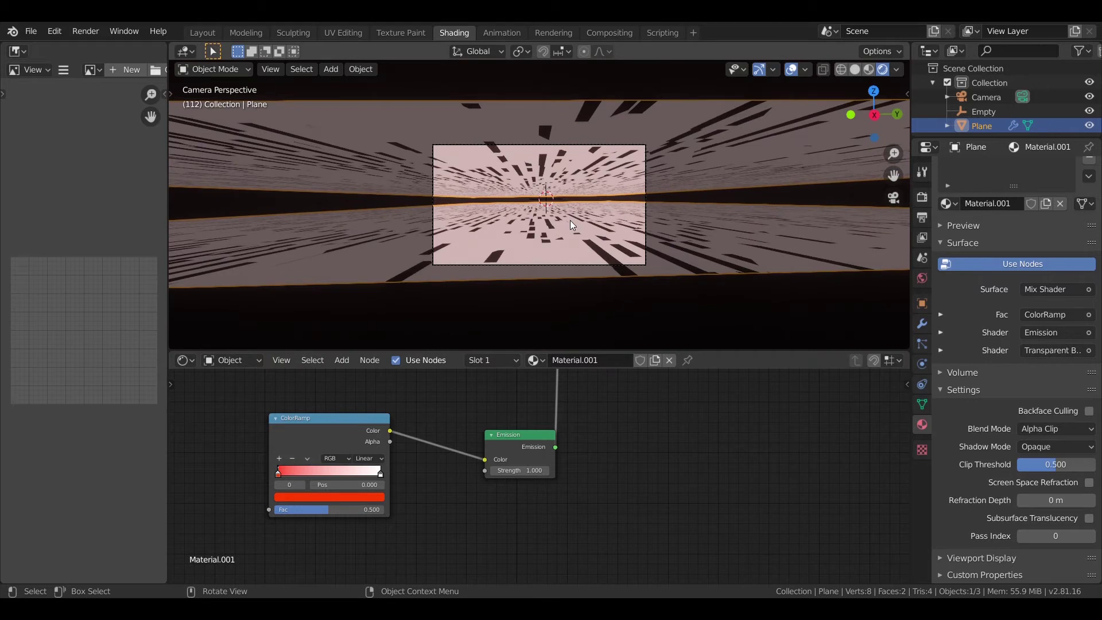
pyautogui.scroll(-2, 605, 254)
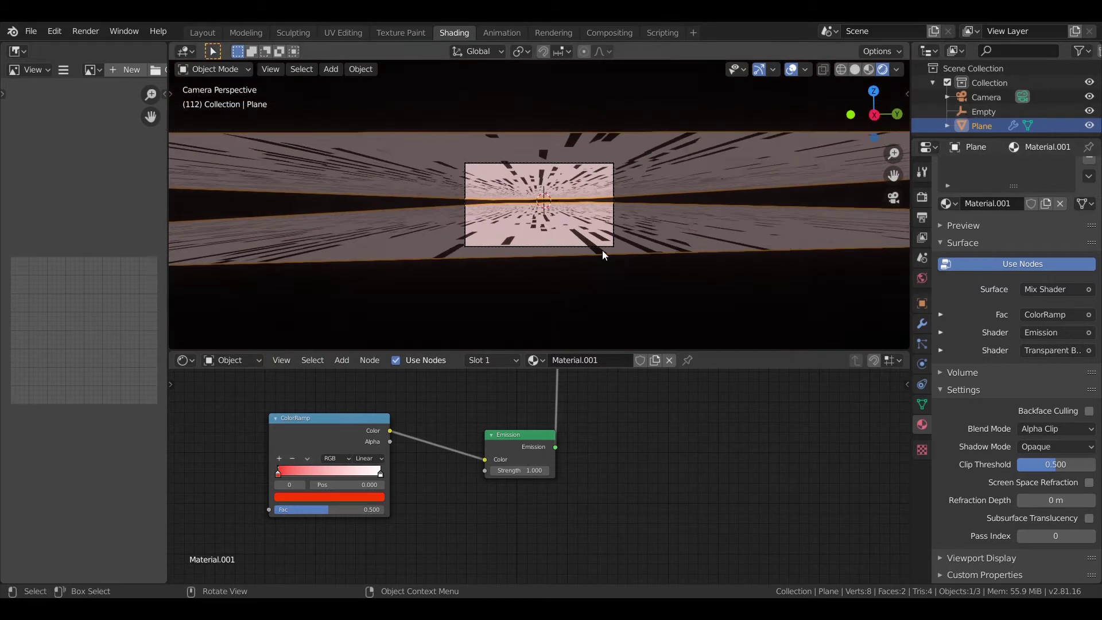
pyautogui.scroll(3, 605, 254)
pyautogui.scroll(-2, 643, 299)
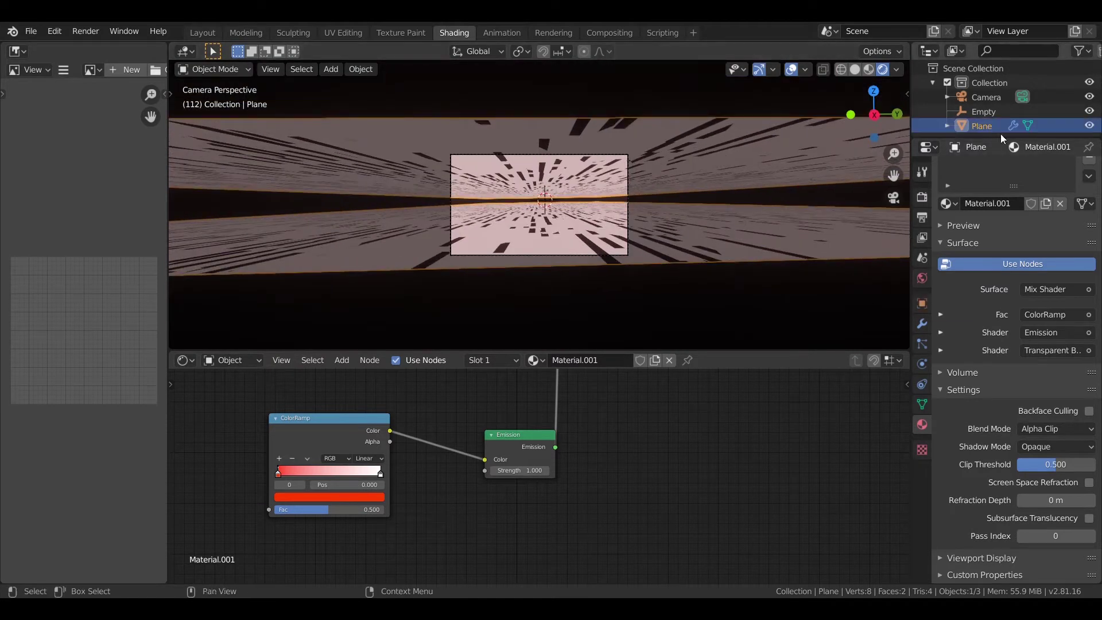
# Step: Swap the Mix Shader's inputs so the Transparent BSDF feeds the first Shader socket and the Emission feeds the second
pyautogui.scroll(-5, 254, 412)
pyautogui.scroll(5, 318, 398)
pyautogui.moveTo(323, 397)
pyautogui.mouseDown(button='middle')
pyautogui.moveTo(318, 580)
pyautogui.moveTo(322, 393)
pyautogui.mouseUp(button='middle')
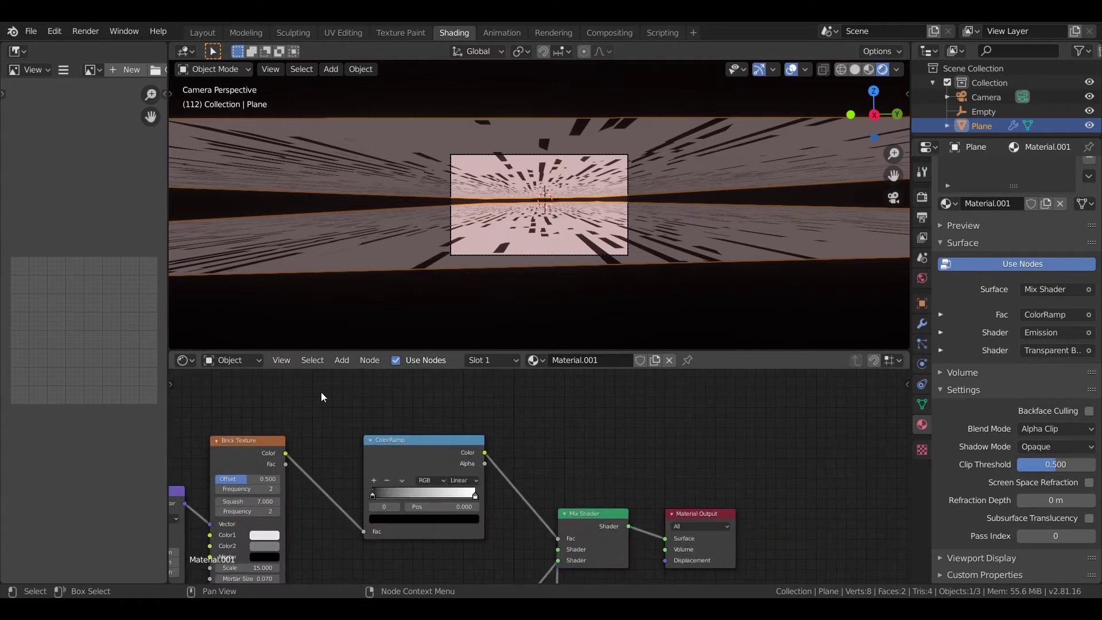
pyautogui.scroll(-5, 649, 476)
pyautogui.moveTo(649, 476); pyautogui.dragTo(593, 408, button='middle')
pyautogui.scroll(9, 538, 477)
pyautogui.moveTo(423, 556); pyautogui.dragTo(508, 435)
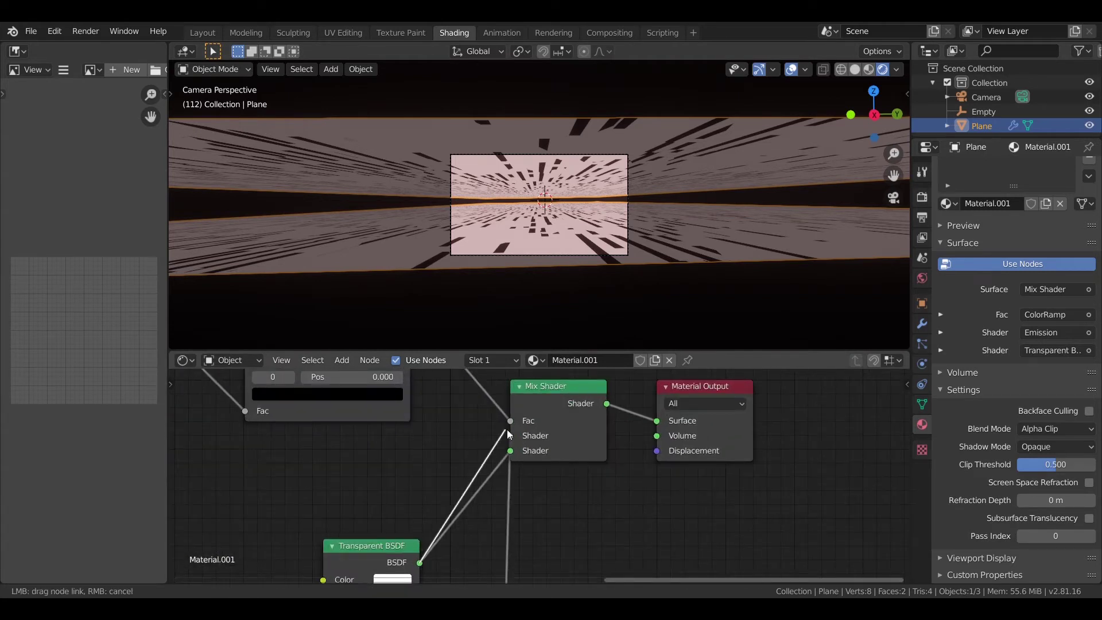
pyautogui.scroll(-2, 512, 510)
pyautogui.moveTo(512, 510); pyautogui.dragTo(422, 390, button='middle')
pyautogui.scroll(-2, 421, 396)
pyautogui.moveTo(424, 519); pyautogui.dragTo(372, 531, button='middle')
pyautogui.moveTo(373, 580); pyautogui.dragTo(379, 408)
# Step: Set the second stop of the Emission's ColorRamp to bright blue with hue 0.560, saturation 1 and value 1
pyautogui.scroll(-6, 458, 466)
pyautogui.moveTo(568, 474); pyautogui.dragTo(622, 414, button='middle')
pyautogui.scroll(6, 542, 464)
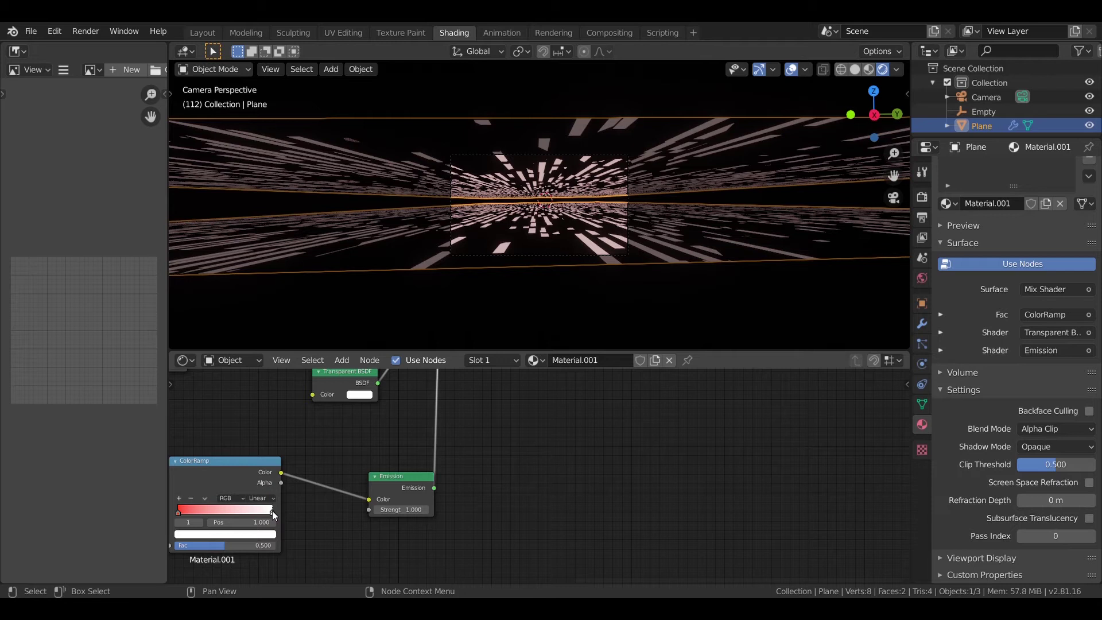
pyautogui.click(227, 534)
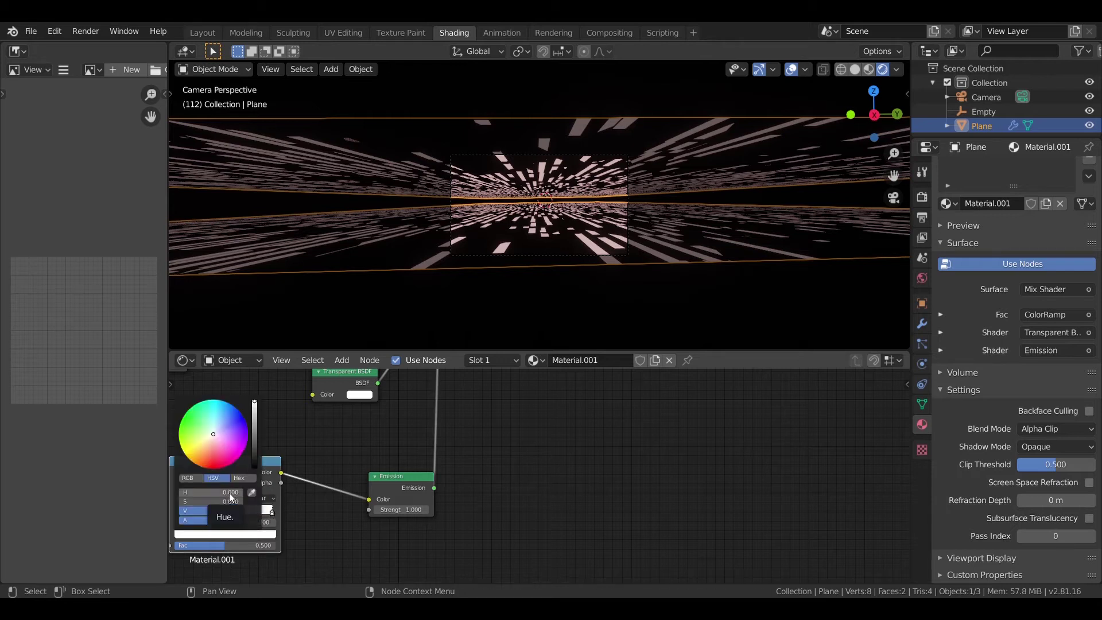
pyautogui.moveTo(229, 502); pyautogui.dragTo(289, 501)
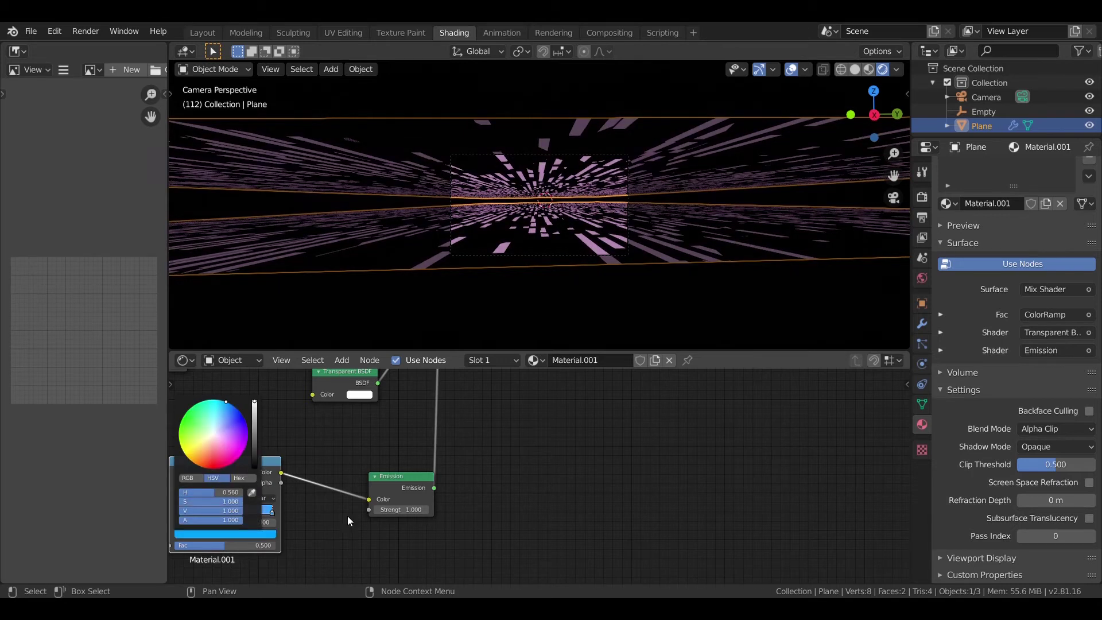
pyautogui.moveTo(261, 540); pyautogui.dragTo(425, 514, button='middle')
pyautogui.scroll(8, 425, 515)
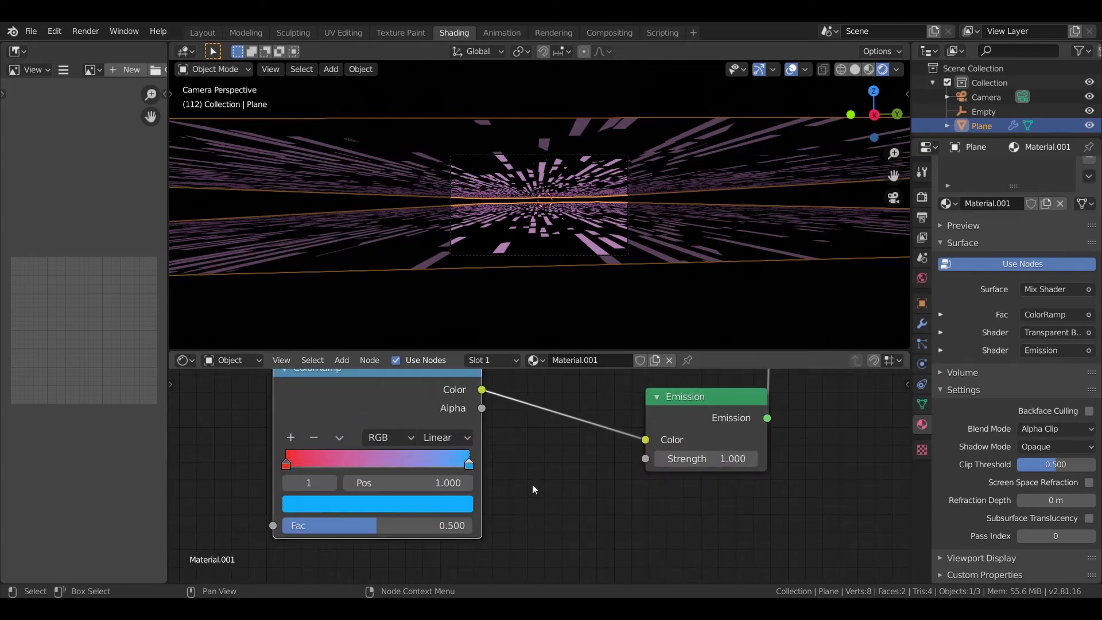
# Step: Move the red-blue ColorRamp closer to the other nodes and link the Brick Texture's Color to its Fac input
pyautogui.scroll(-8, 532, 485)
pyautogui.moveTo(288, 425); pyautogui.dragTo(305, 567, button='middle')
pyautogui.scroll(-6, 529, 425)
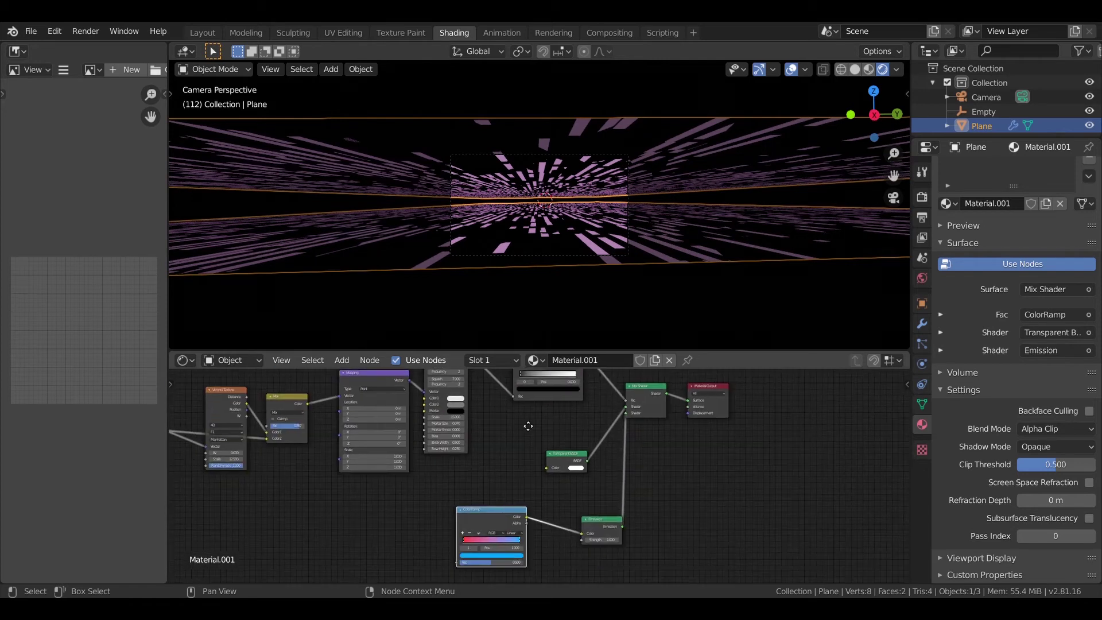
pyautogui.moveTo(495, 509); pyautogui.dragTo(510, 482)
pyautogui.click(501, 409)
pyautogui.moveTo(492, 427); pyautogui.dragTo(493, 451, button='middle')
pyautogui.moveTo(469, 375); pyautogui.dragTo(472, 561)
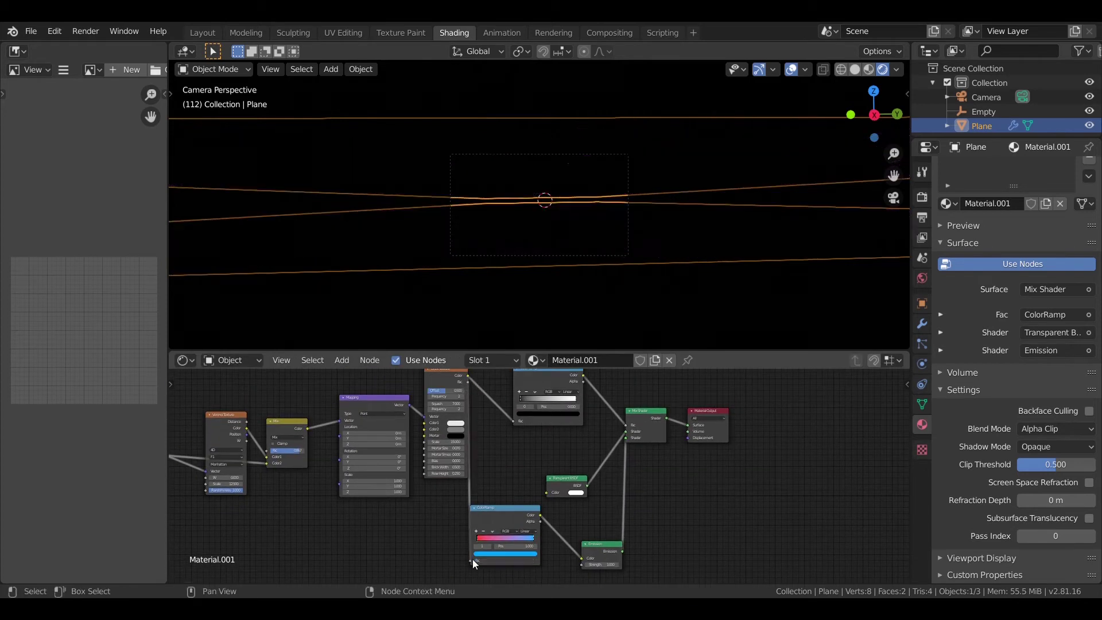
# Step: Enlarge the node editor area by shrinking the 3D viewport
pyautogui.scroll(5, 676, 516)
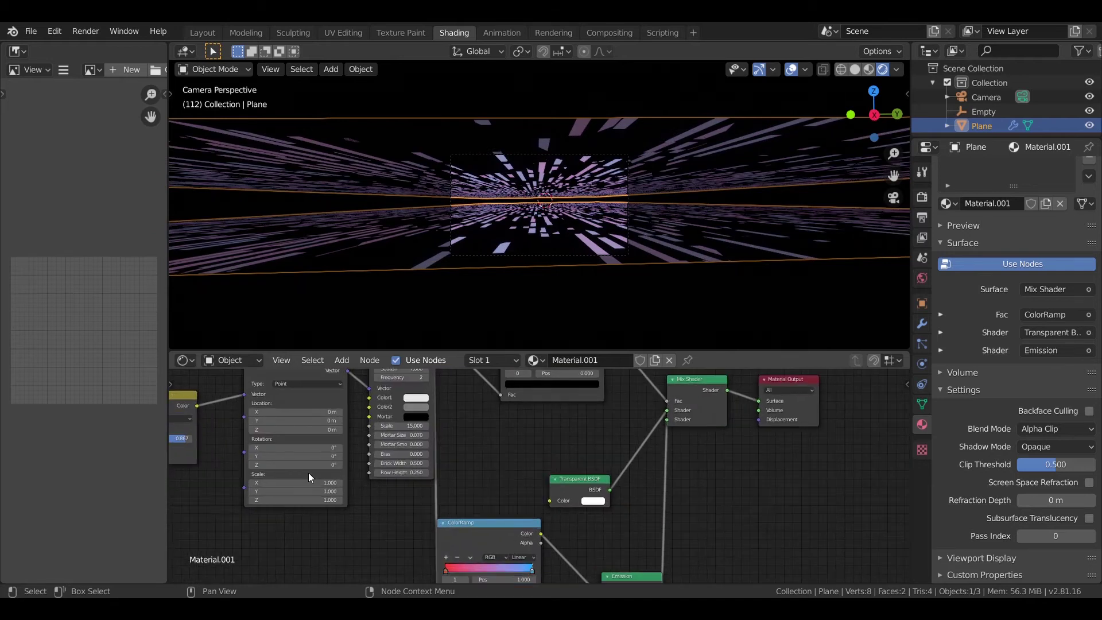
pyautogui.scroll(2, 504, 466)
pyautogui.moveTo(504, 466); pyautogui.dragTo(528, 379, button='middle')
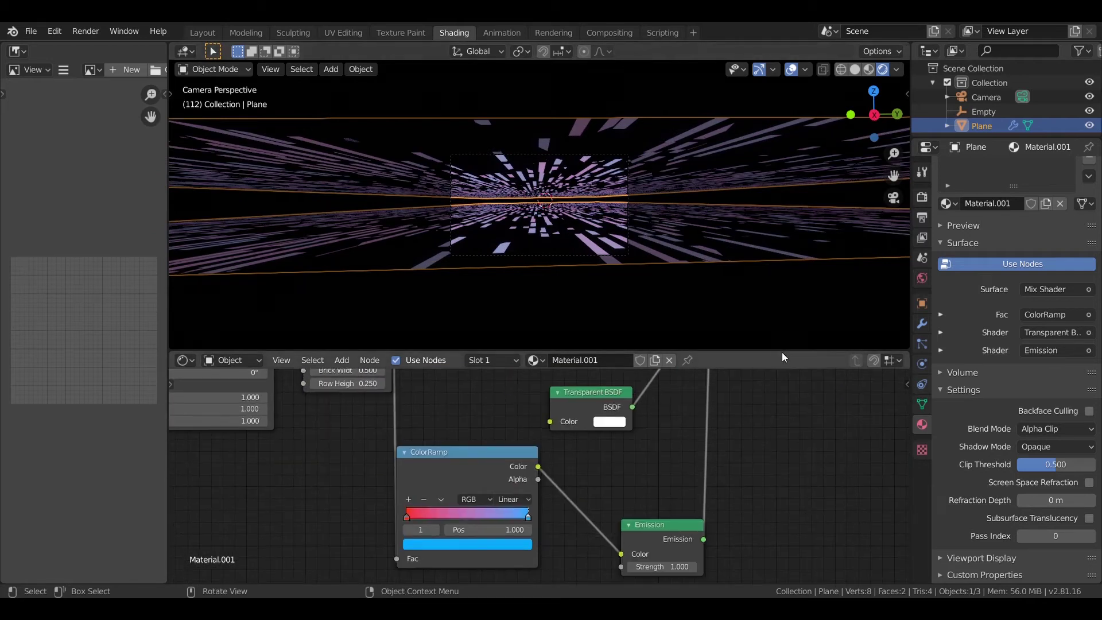
pyautogui.moveTo(618, 351); pyautogui.dragTo(622, 295)
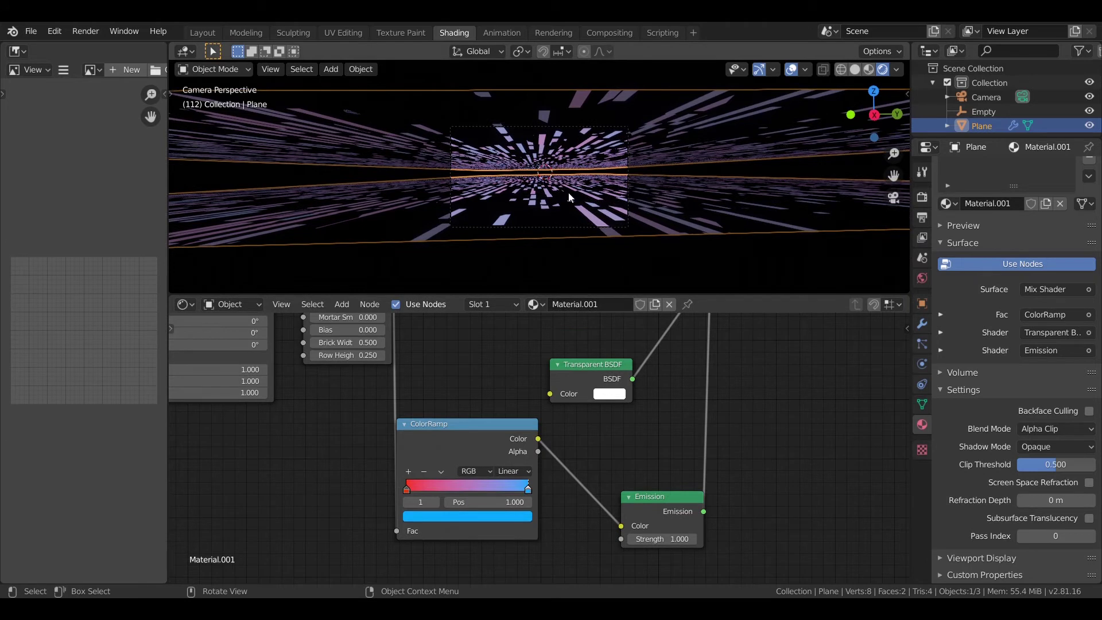
# Step: Examine the two planes from outside the camera, reselect them and return to the camera view
pyautogui.click(555, 240)
pyautogui.scroll(-5, 566, 250)
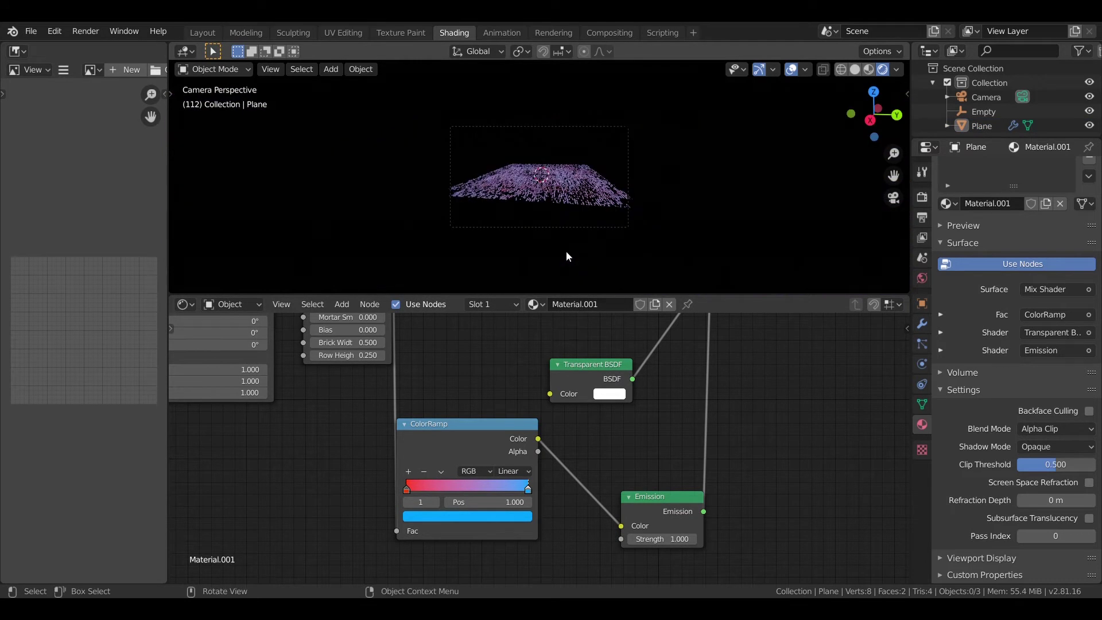
pyautogui.scroll(4, 565, 250)
pyautogui.click(809, 192)
pyautogui.press('KP_0')
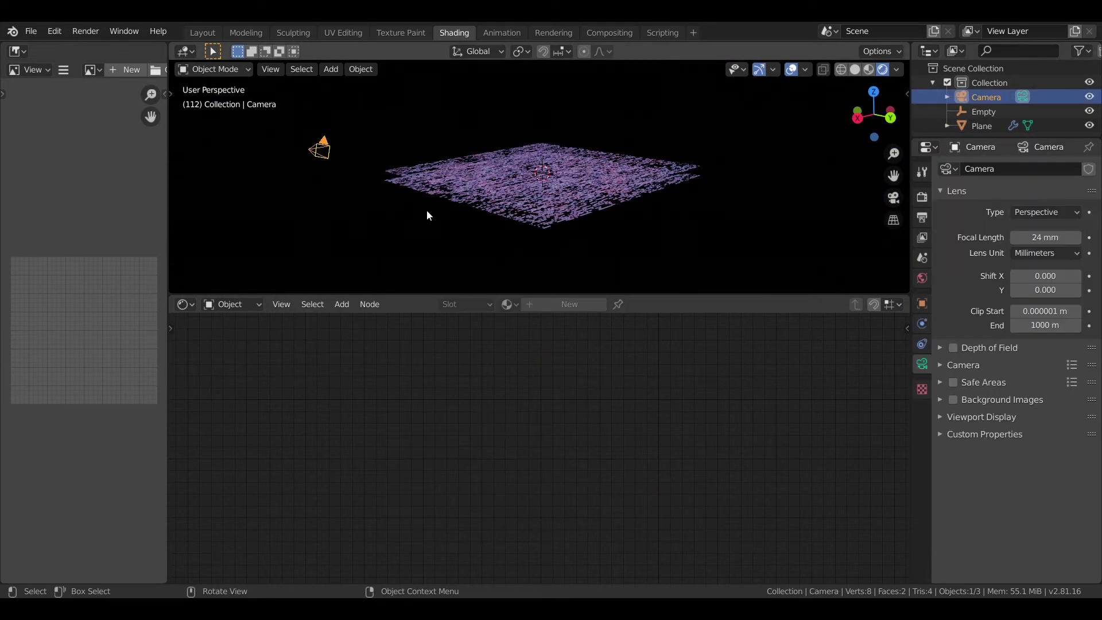
pyautogui.click(415, 213)
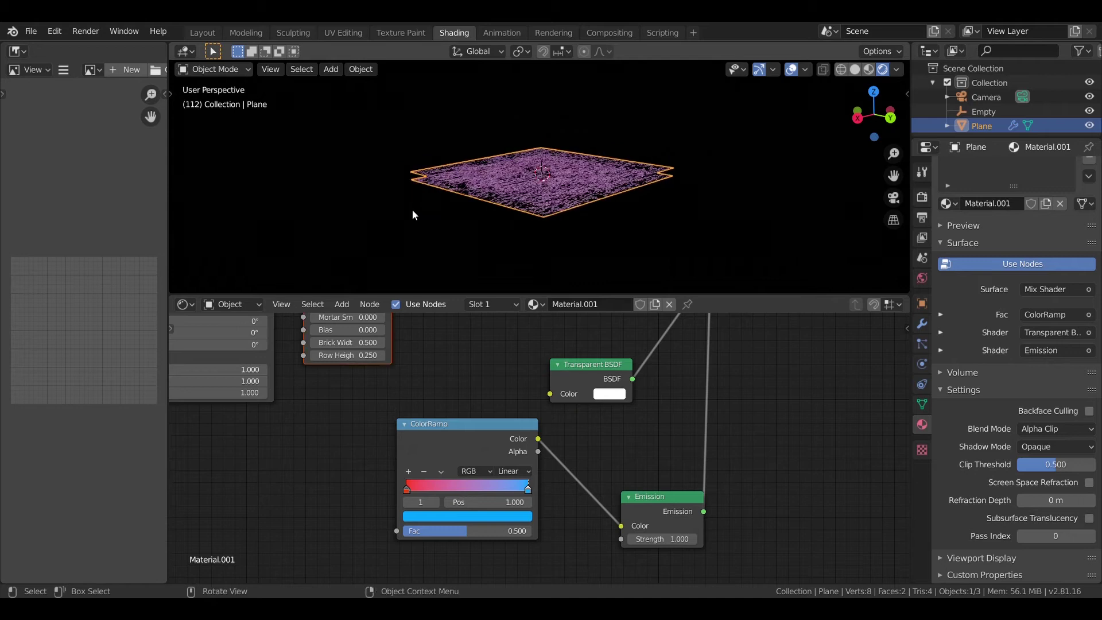
pyautogui.press('KP_0')
# Step: Relink the Brick Texture's Color to the red-blue ColorRamp's Fac and set that ramp's interpolation to Constant
pyautogui.scroll(-2, 442, 339)
pyautogui.scroll(-1, 474, 443)
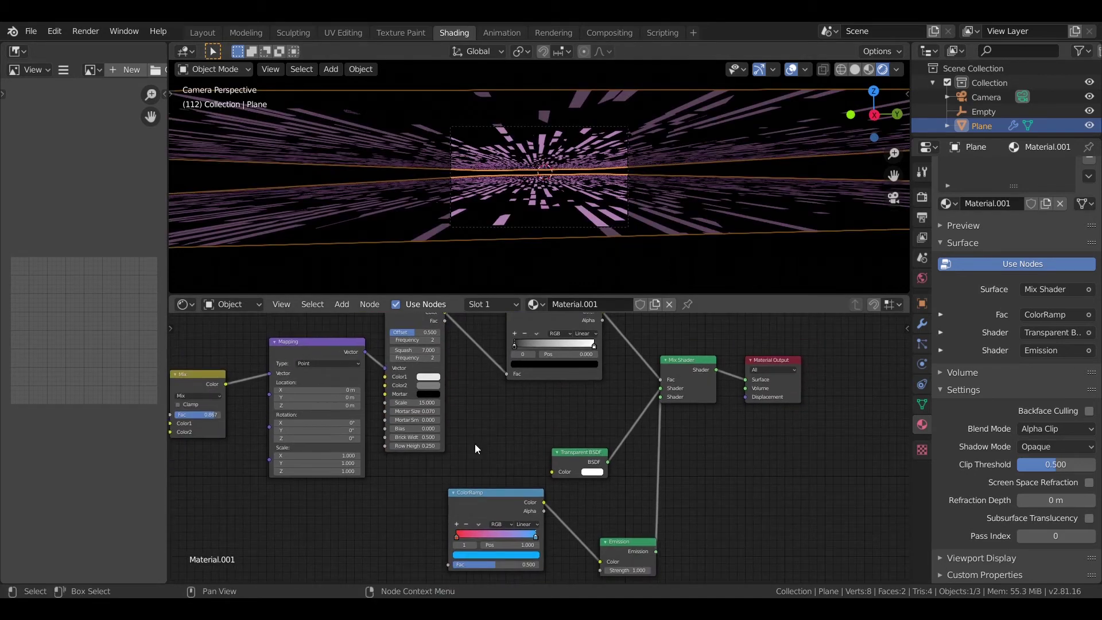
pyautogui.scroll(2, 540, 190)
pyautogui.moveTo(744, 510); pyautogui.dragTo(598, 498, button='middle')
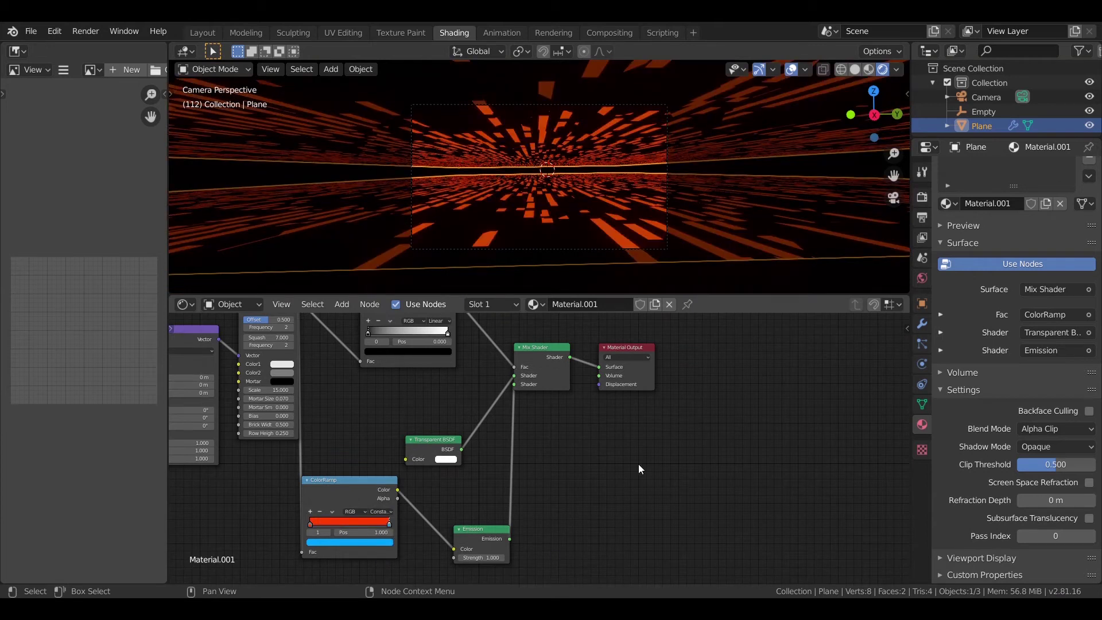
# Step: Set the position of the red-blue ColorRamp's blue stop to 0.679
pyautogui.moveTo(389, 523); pyautogui.dragTo(377, 529)
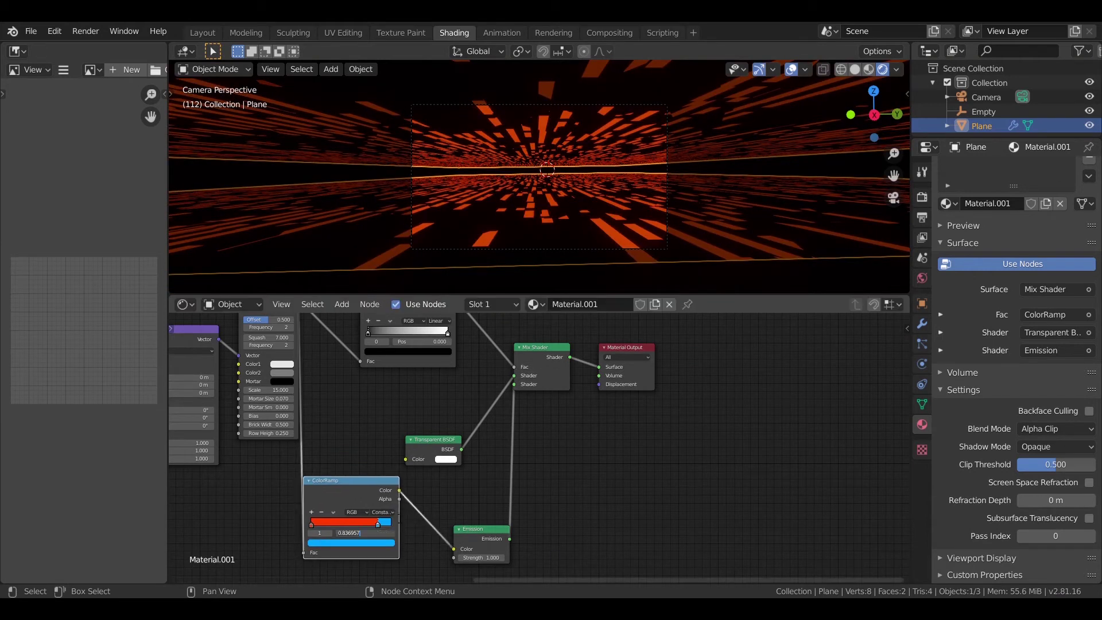
pyautogui.write('0.679')
pyautogui.press('Return')
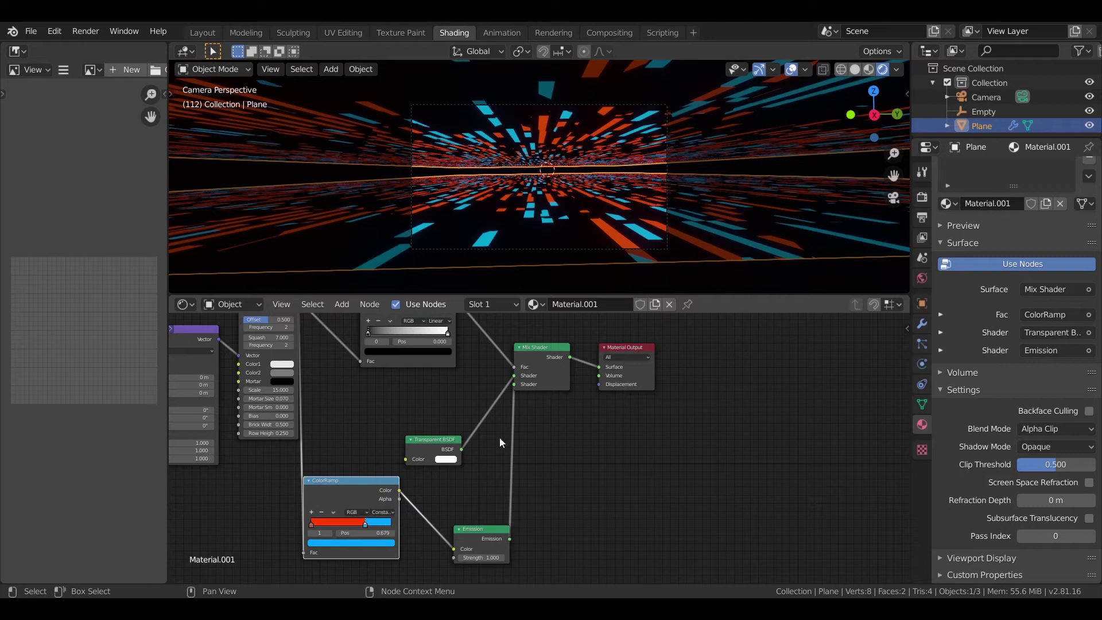
# Step: Set the Emission node's Strength to 5
pyautogui.press('KP_Decimal')
pyautogui.click(533, 415)
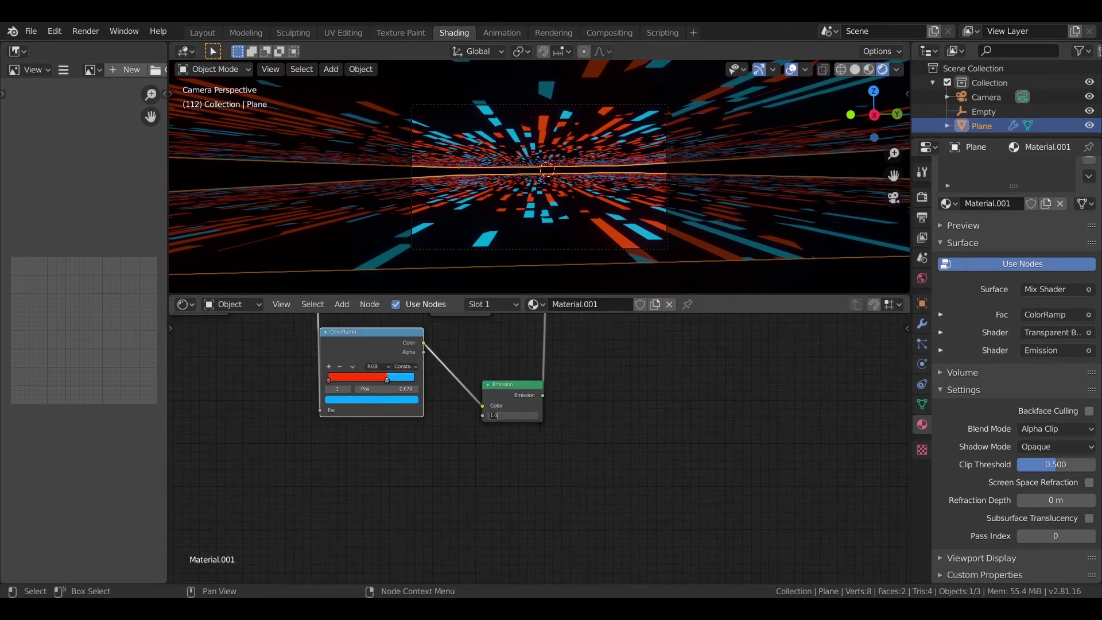
pyautogui.write('5')
pyautogui.press('Return')
# Step: Set the Brick Texture's Scale to 10.5
pyautogui.scroll(5, 537, 421)
pyautogui.moveTo(649, 418); pyautogui.dragTo(733, 571, button='middle')
pyautogui.scroll(-2, 710, 434)
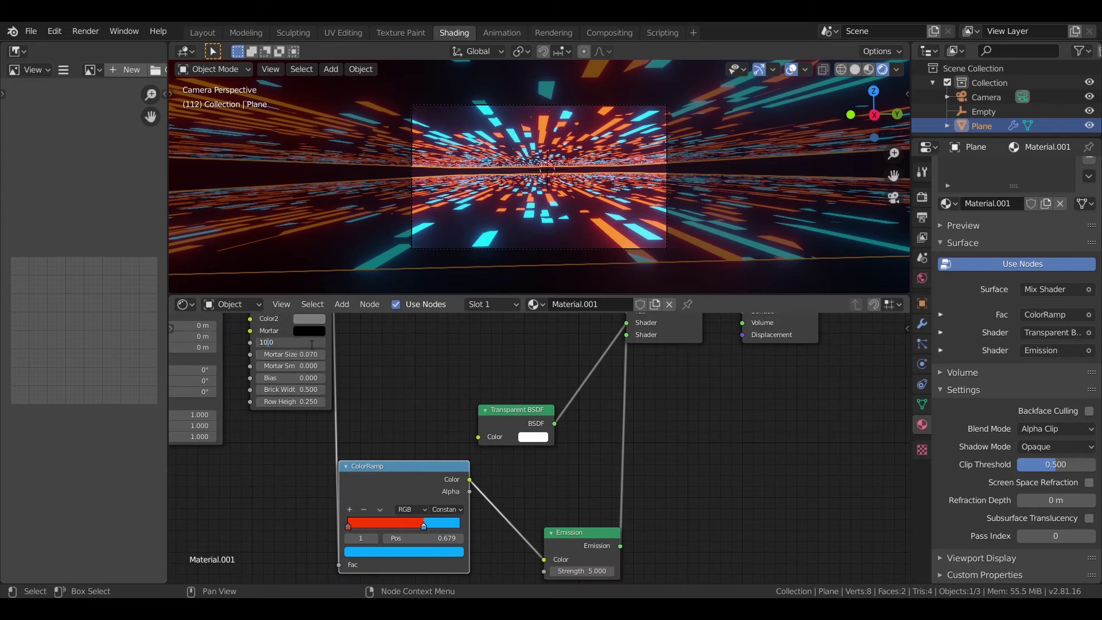
pyautogui.write('5')
pyautogui.press('Return')
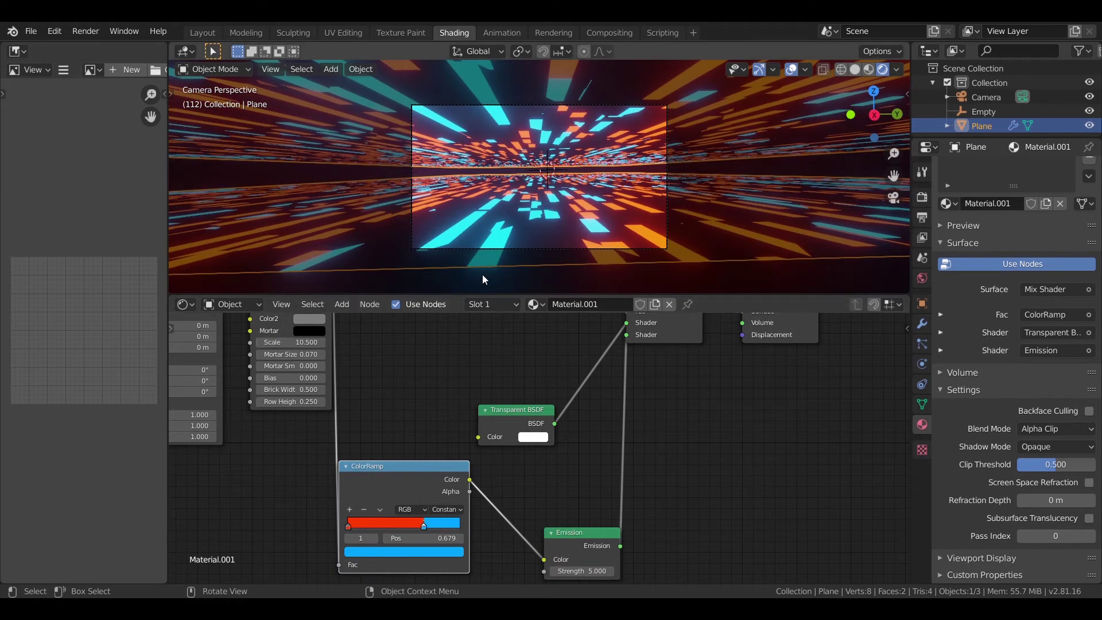
# Step: Duplicate the plane in place and show the Layout workspace's viewport in rendered shading
pyautogui.scroll(1, 626, 212)
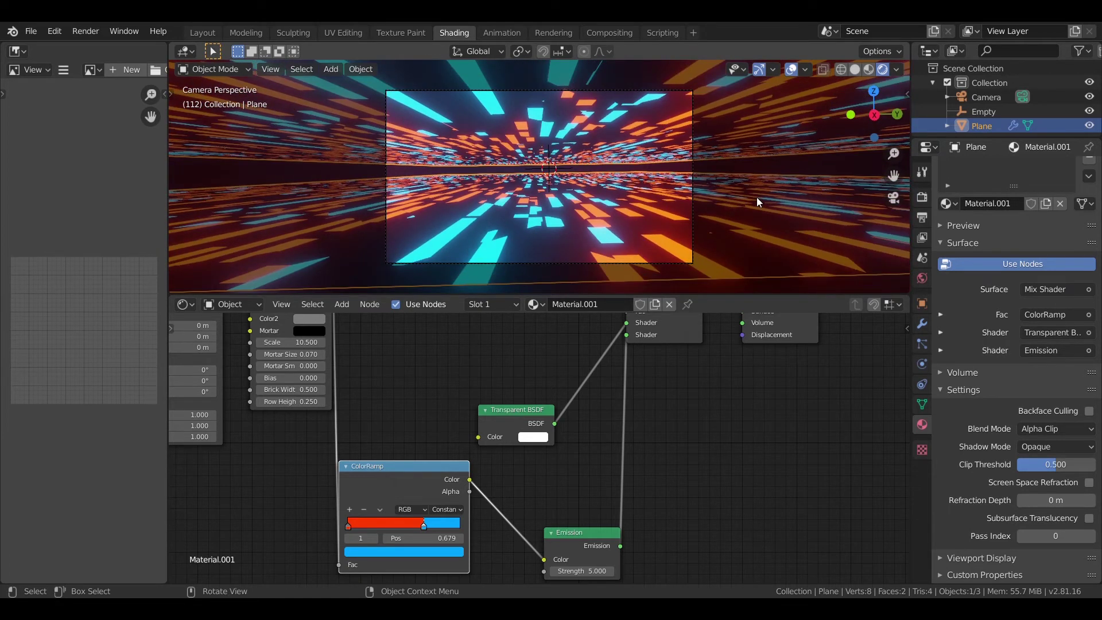
pyautogui.hotkey('shift', 'd')
pyautogui.press('Escape')
pyautogui.moveTo(706, 275); pyautogui.dragTo(715, 254, button='middle')
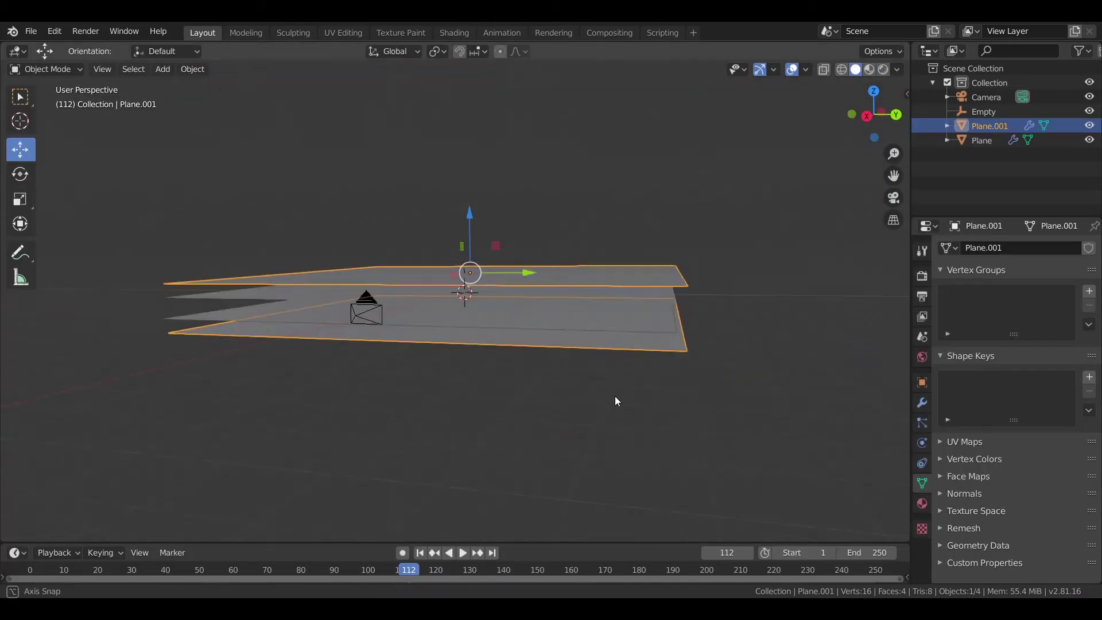
pyautogui.moveTo(615, 396); pyautogui.dragTo(583, 389, button='middle')
pyautogui.press('z')
pyautogui.click(577, 315)
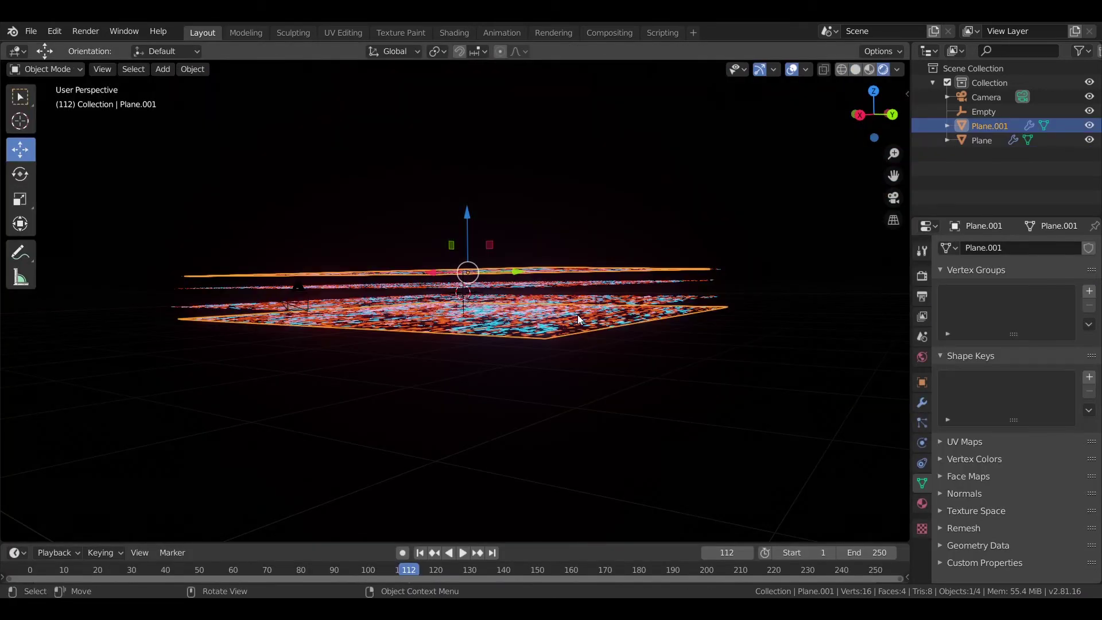
# Step: Raise the duplicated plane along Z so its pair lies outside the original pair, and view the result through the camera
pyautogui.press('KP_3')
pyautogui.moveTo(577, 314); pyautogui.dragTo(517, 276, button='middle')
pyautogui.press('g')
pyautogui.press('z')
pyautogui.click(484, 139)
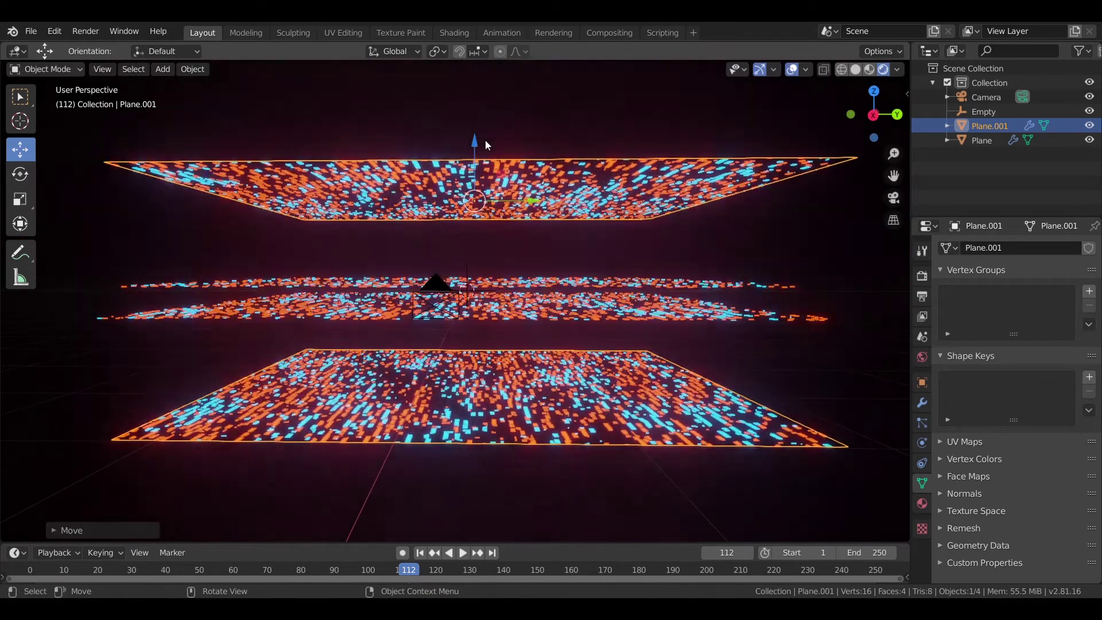
pyautogui.press('KP_0')
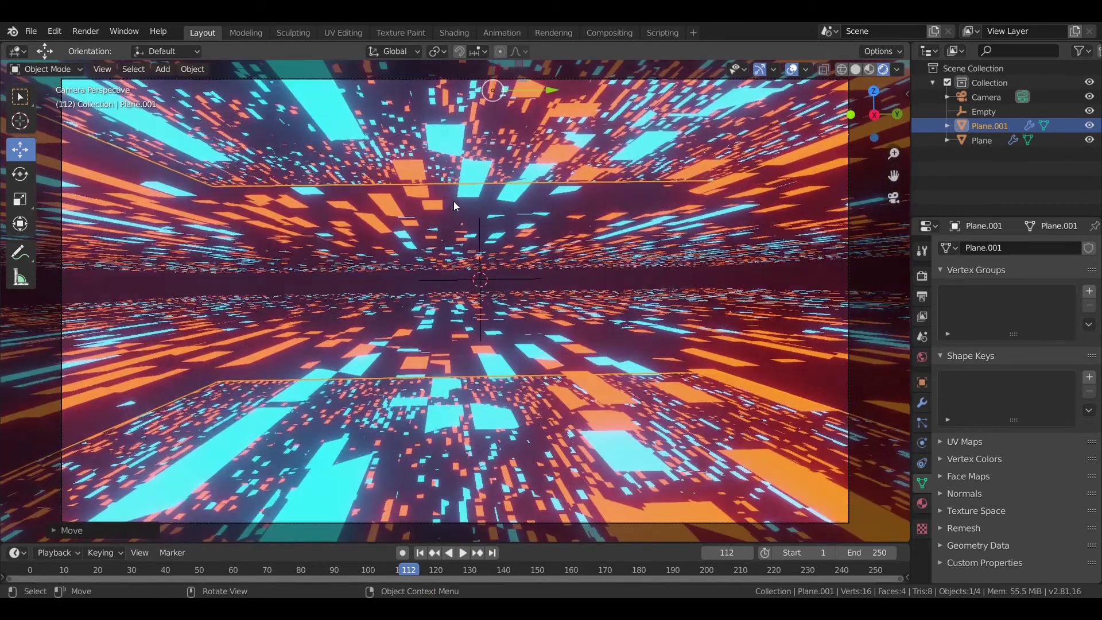
pyautogui.scroll(-2, 454, 204)
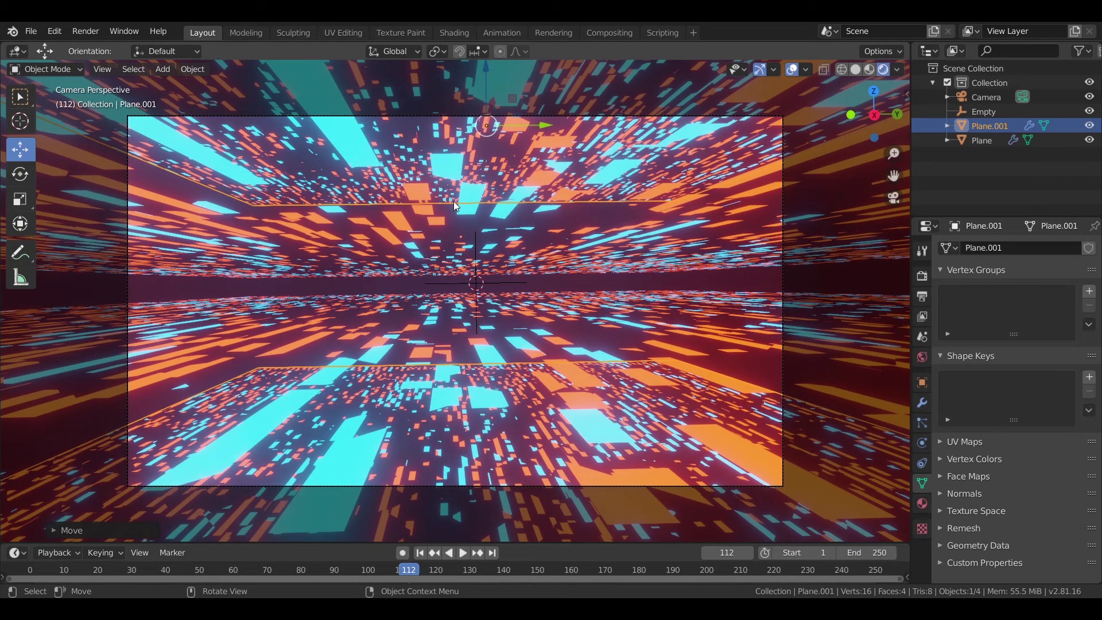
# Step: Copy the brick material's complete node setup, give the duplicated plane a new material and delete its default shader node
pyautogui.click(454, 33)
pyautogui.press('Home')
pyautogui.moveTo(241, 329); pyautogui.dragTo(716, 581)
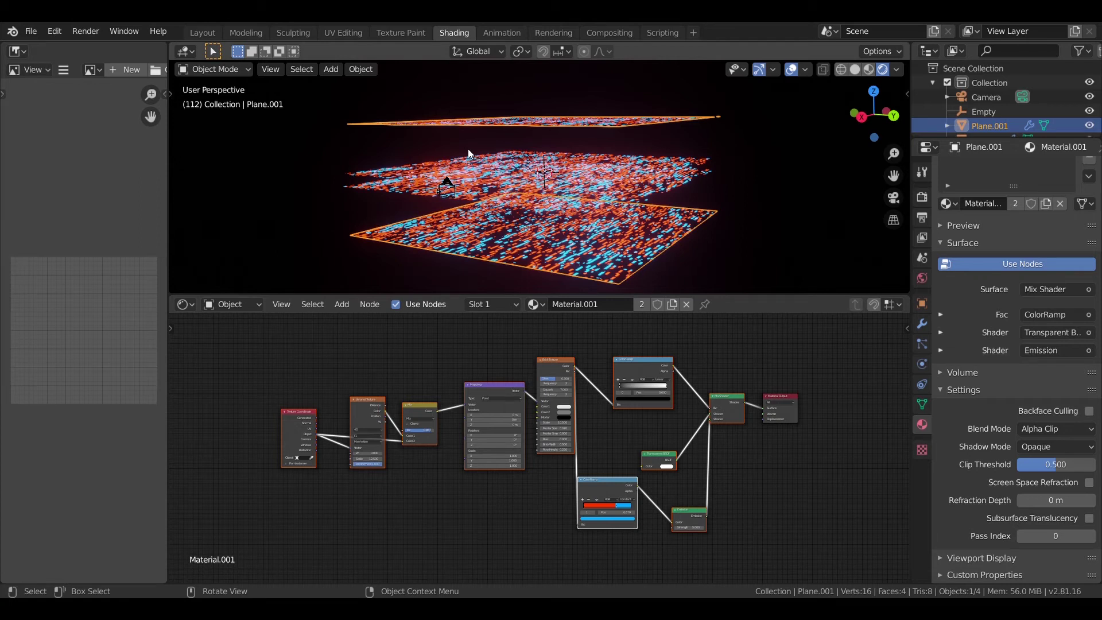
pyautogui.hotkey('ctrl', 'z')
pyautogui.hotkey('ctrl', 'z')
pyautogui.hotkey('ctrl', 'z')
pyautogui.click(569, 304)
pyautogui.press('Delete')
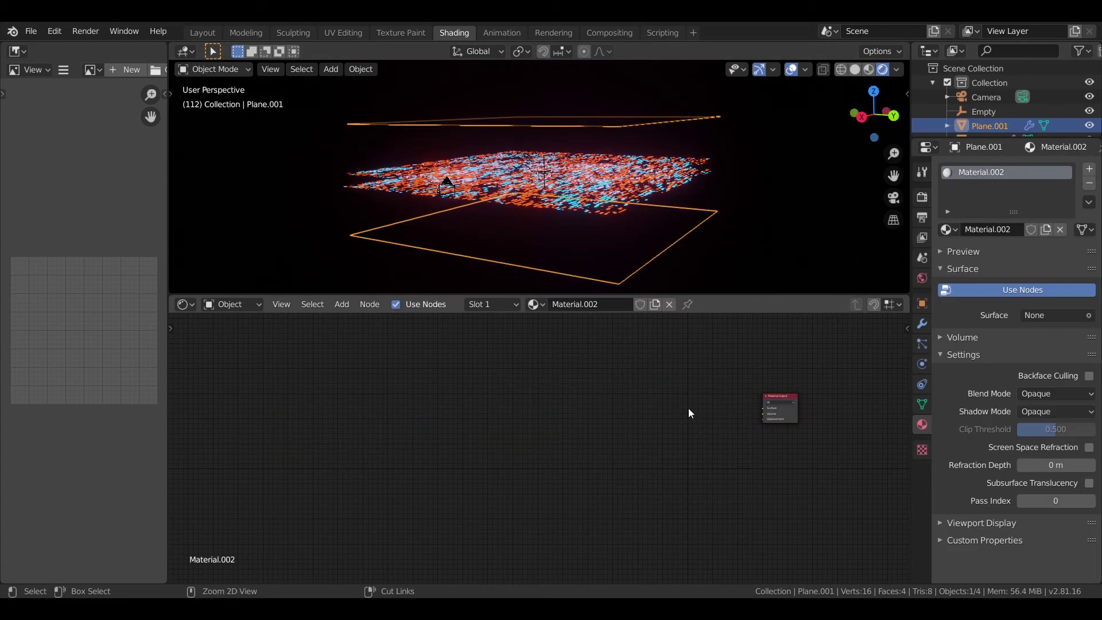
# Step: Paste the copied nodes into the new material and link the Mix Shader to the Material Output's Surface
pyautogui.hotkey('ctrl', 'v')
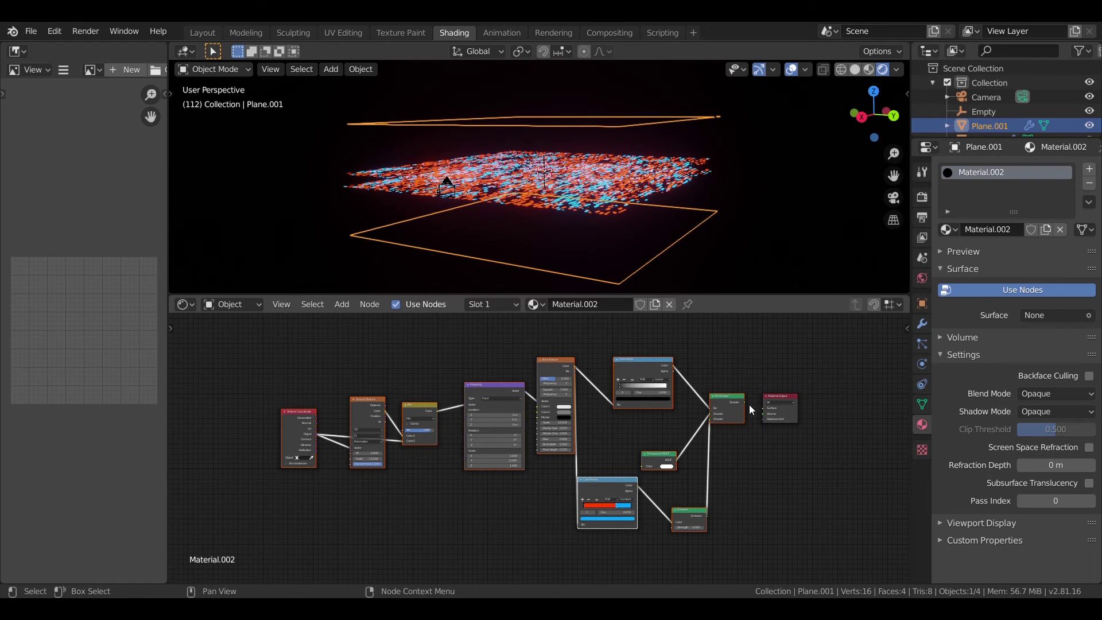
pyautogui.scroll(3, 749, 404)
pyautogui.moveTo(595, 378); pyautogui.dragTo(628, 390)
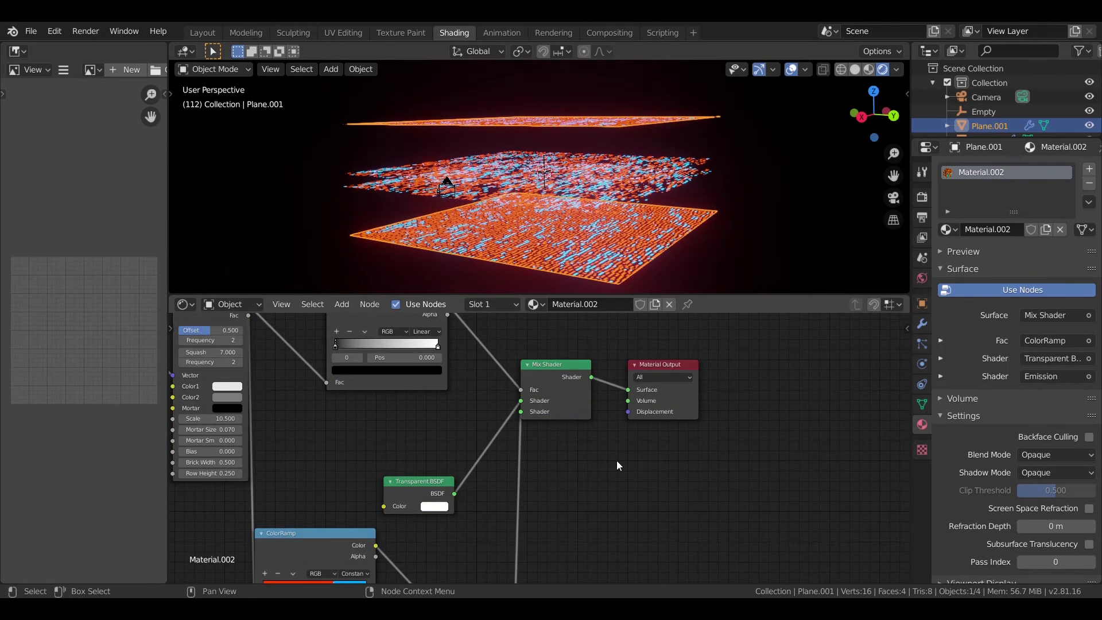
# Step: Return to camera view and set the Brick Texture's Mortar Size to 0.120 in the new material
pyautogui.click(745, 207)
pyautogui.press('KP_0')
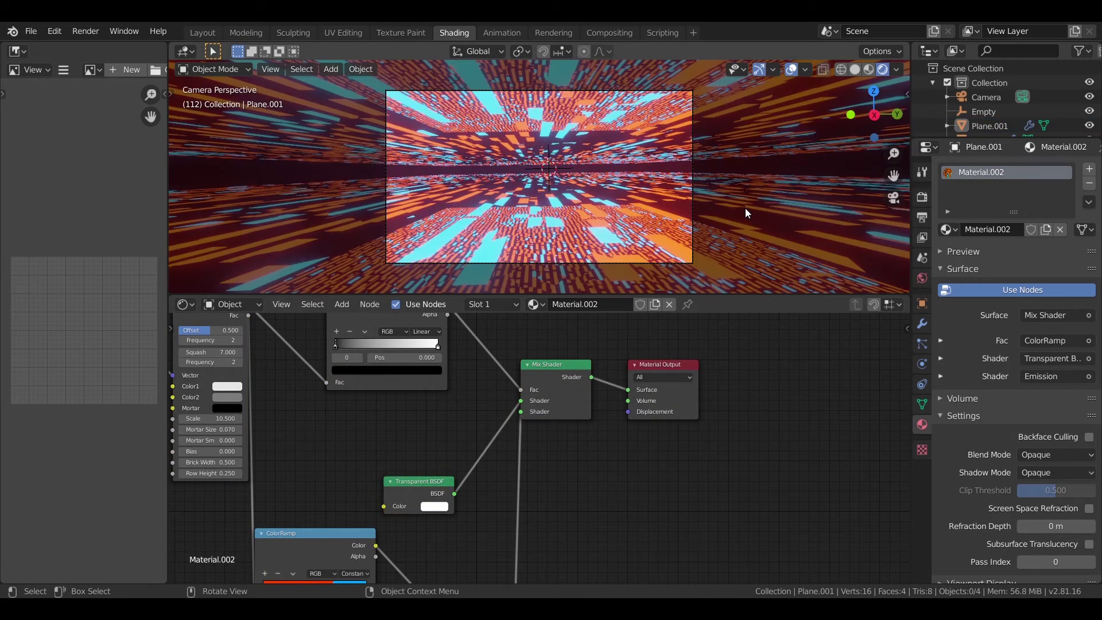
pyautogui.moveTo(224, 429); pyautogui.dragTo(257, 432, button='middle')
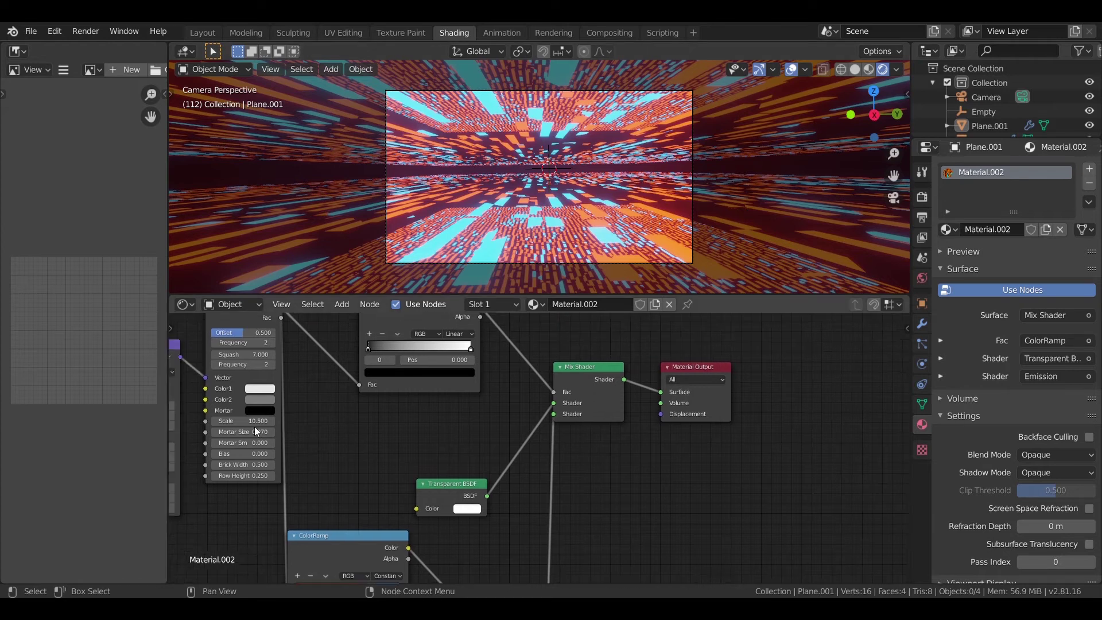
pyautogui.write('2')
pyautogui.press('Return')
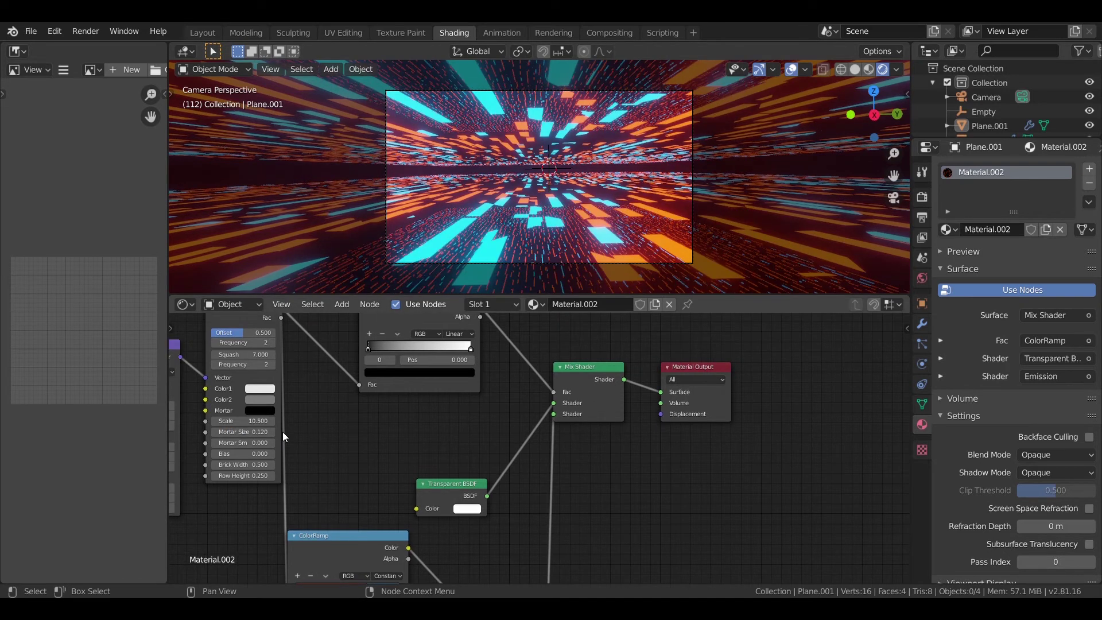
# Step: Select the outer planes and lower the Emission node's Strength in their material
pyautogui.scroll(-2, 539, 173)
pyautogui.click(545, 121)
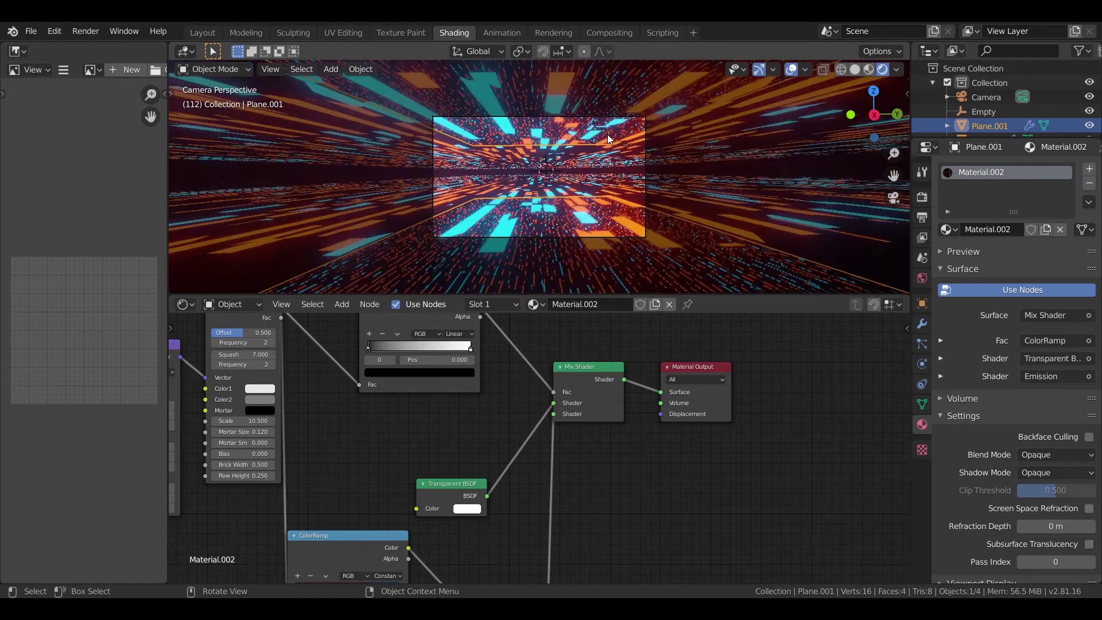
pyautogui.scroll(2, 607, 135)
pyautogui.scroll(-2, 509, 477)
pyautogui.moveTo(508, 477); pyautogui.dragTo(554, 431)
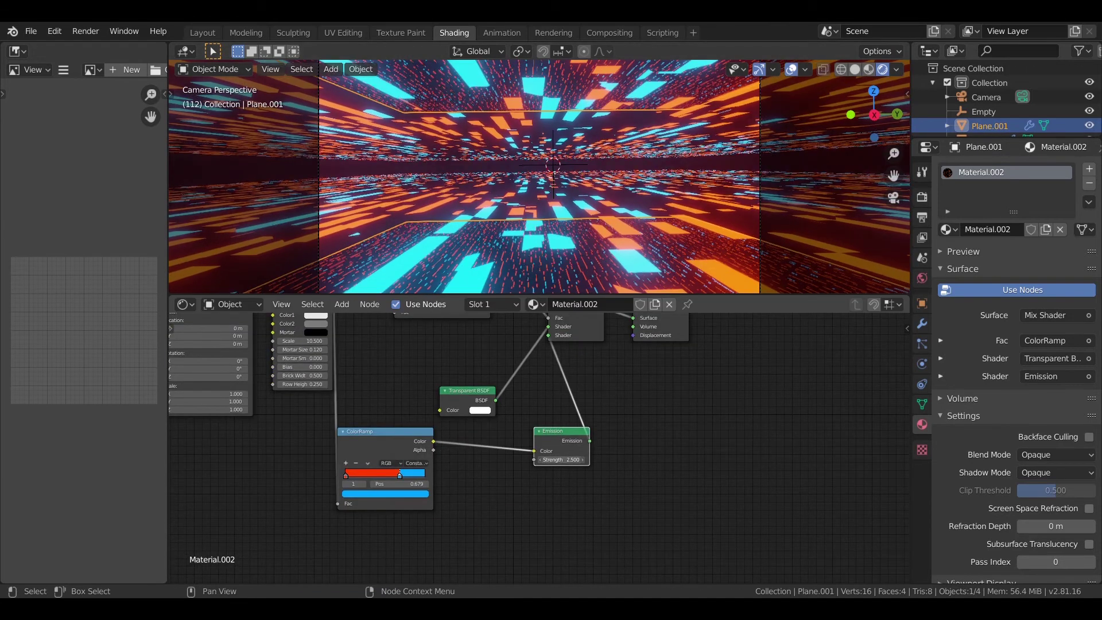
pyautogui.click(582, 460)
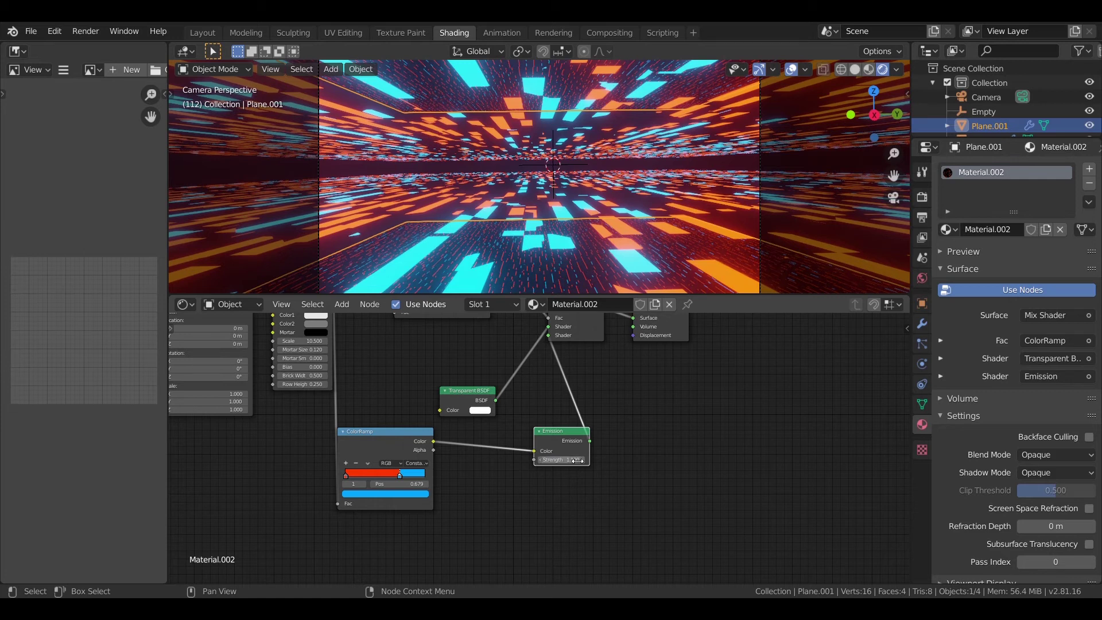
# Step: Return to the Layout workspace and switch the viewport to solid shading
pyautogui.scroll(-2, 577, 461)
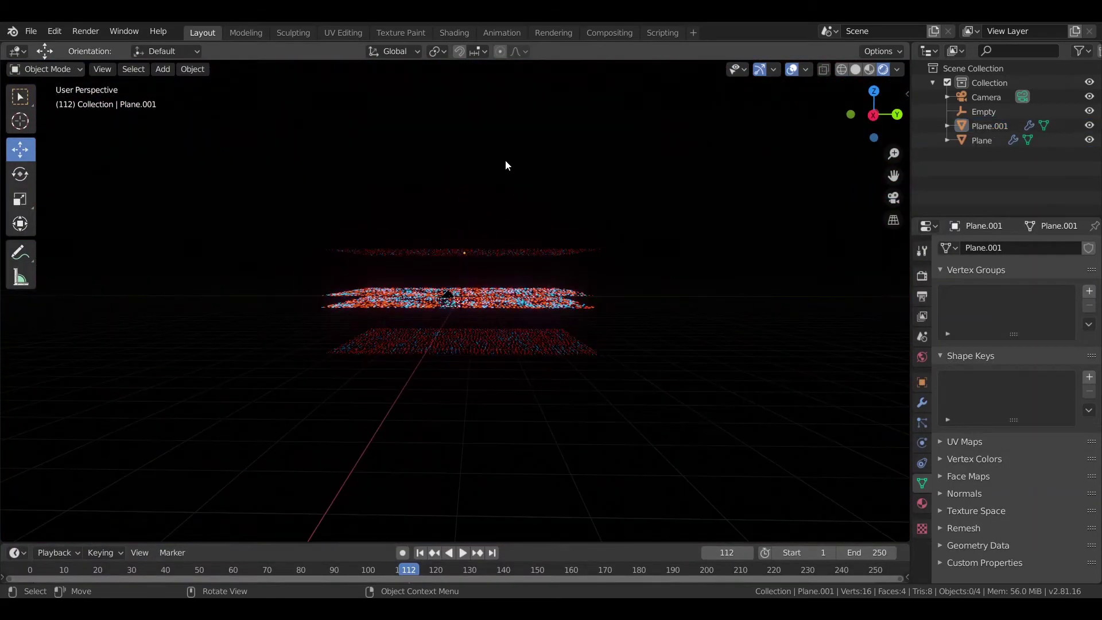
pyautogui.press('w')
pyautogui.moveTo(516, 178); pyautogui.dragTo(669, 391)
pyautogui.click(538, 240)
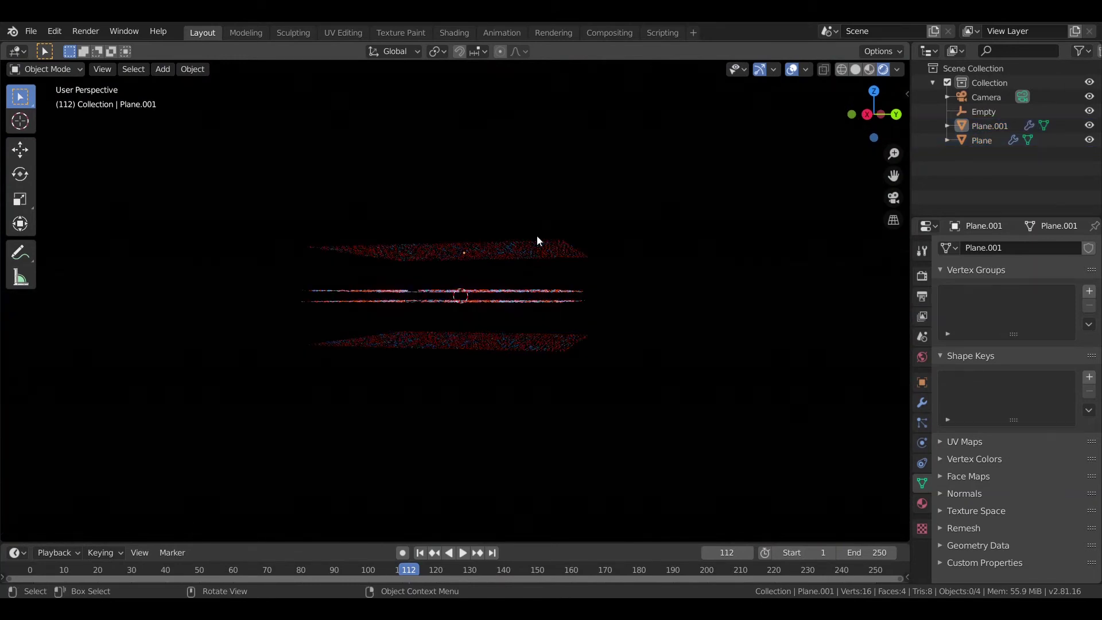
pyautogui.press('z')
pyautogui.click(694, 184)
# Step: Move both plane objects into a new collection named Collection 2
pyautogui.hotkey('ctrl', 'z')
pyautogui.rightClick(532, 252)
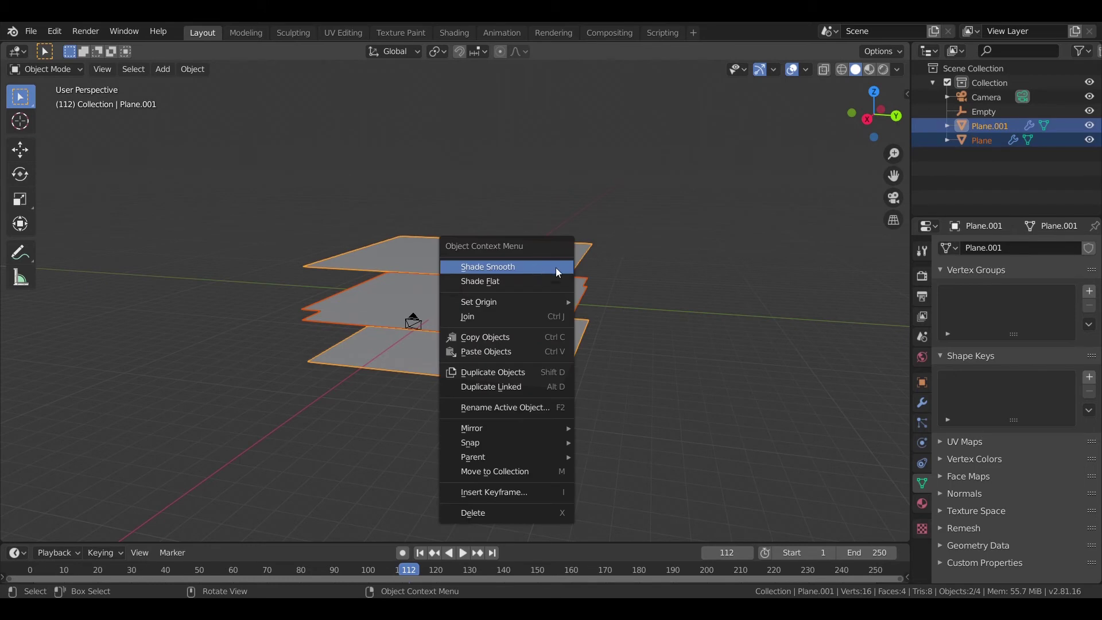
pyautogui.press('Escape')
pyautogui.rightClick(504, 256)
pyautogui.click(509, 467)
pyautogui.click(526, 510)
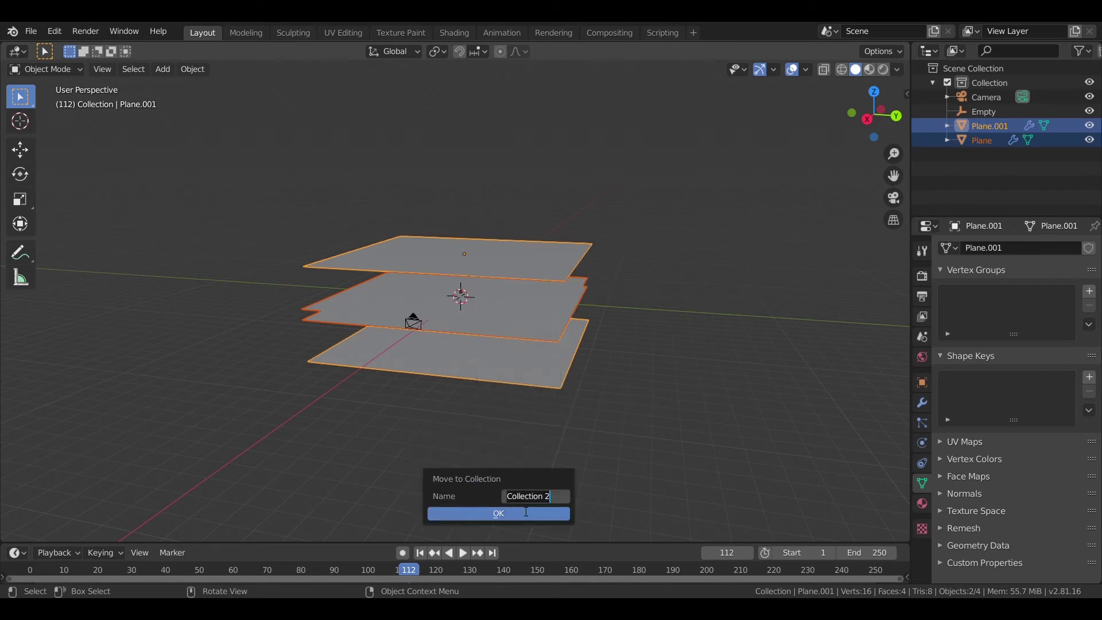
pyautogui.click(526, 513)
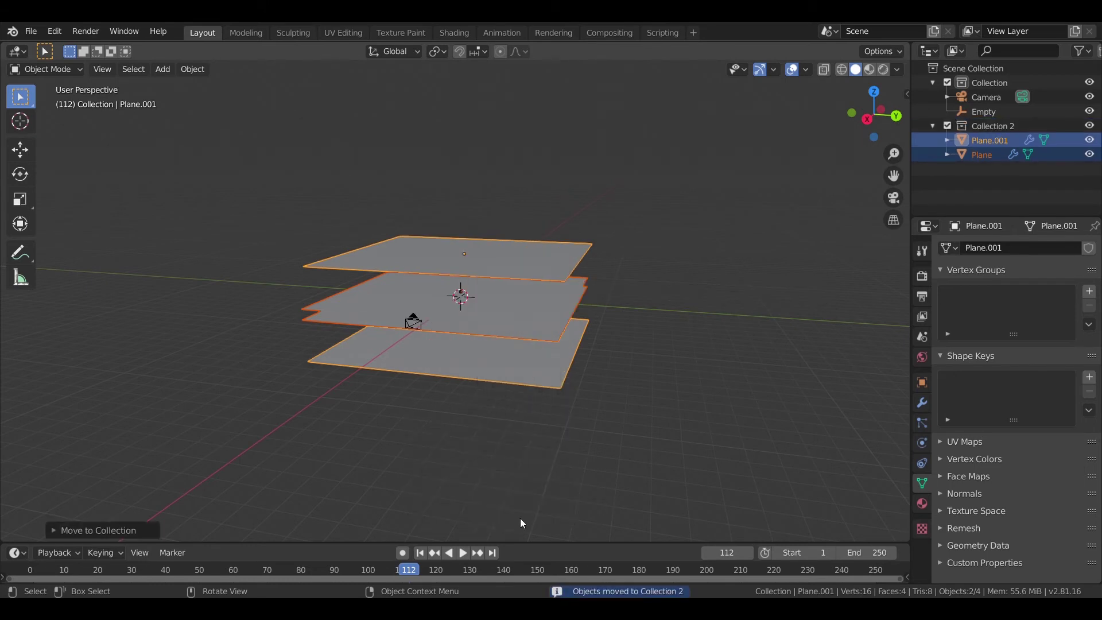
# Step: Add a collection instance of Collection 2 to the scene
pyautogui.click(394, 474)
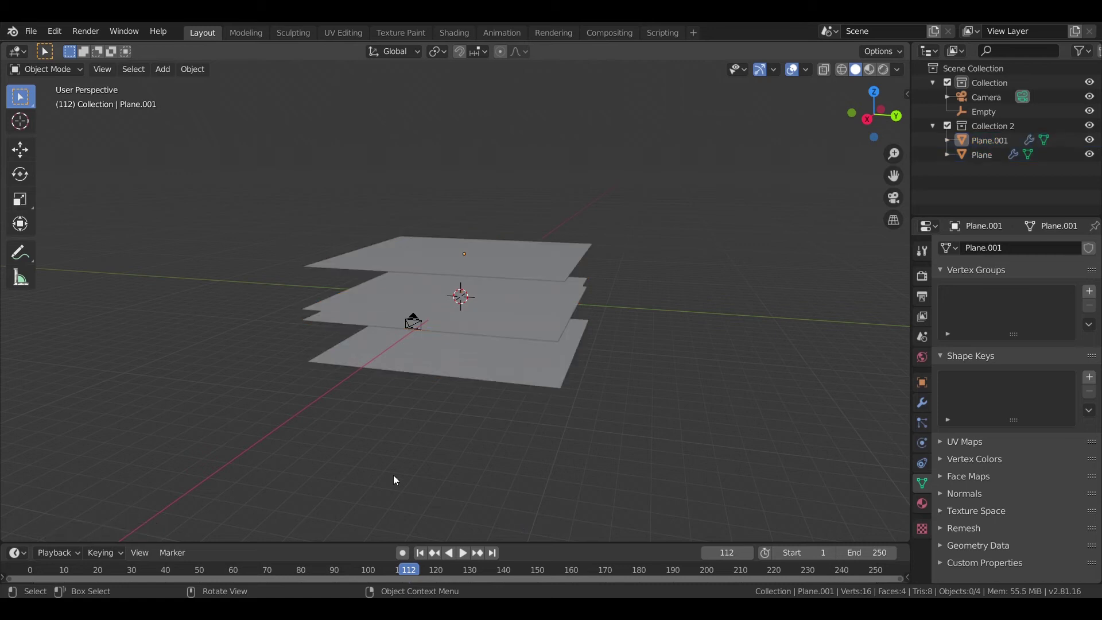
pyautogui.moveTo(394, 474); pyautogui.dragTo(414, 473, button='middle')
pyautogui.hotkey('shift', 'a')
pyautogui.moveTo(422, 583)
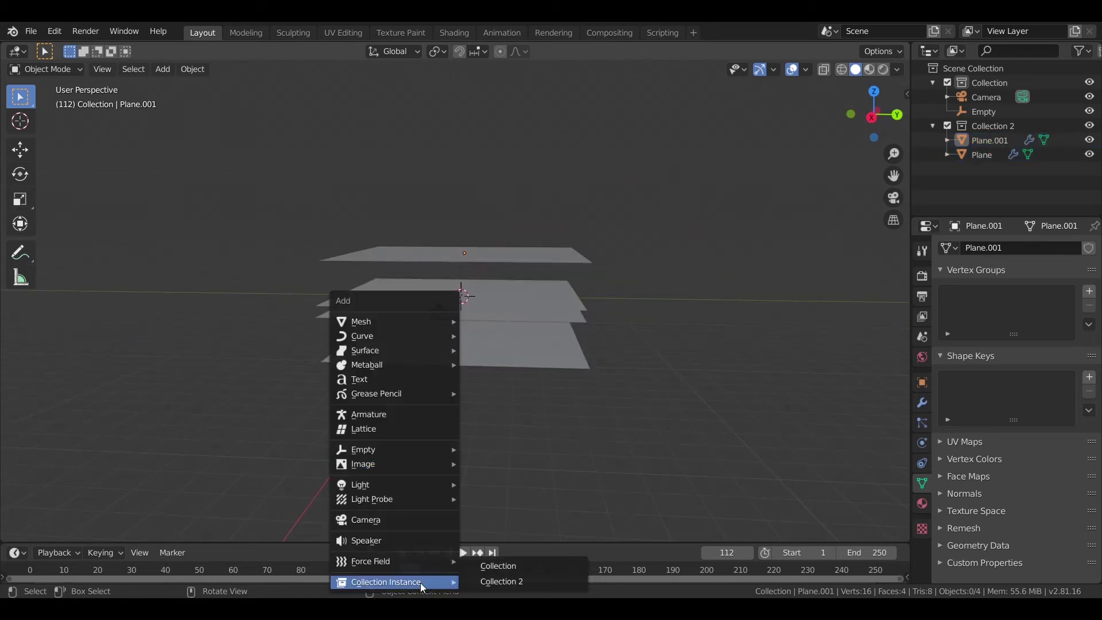
pyautogui.click(493, 581)
pyautogui.moveTo(505, 516); pyautogui.dragTo(531, 442, button='middle')
# Step: Move the collection instance about 15.8 m in negative X so it adjoins the end of the original planes
pyautogui.click(23, 152)
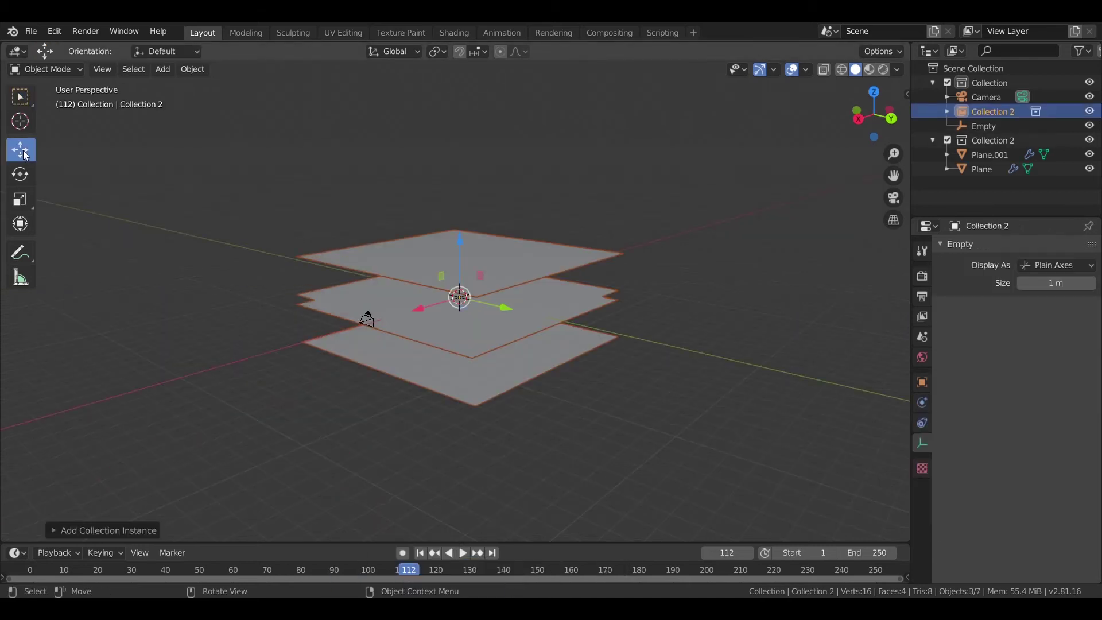
pyautogui.press('KP_3')
pyautogui.press('KP_8')
pyautogui.moveTo(778, 264); pyautogui.dragTo(396, 298, button='middle')
pyautogui.press('g')
pyautogui.press('x')
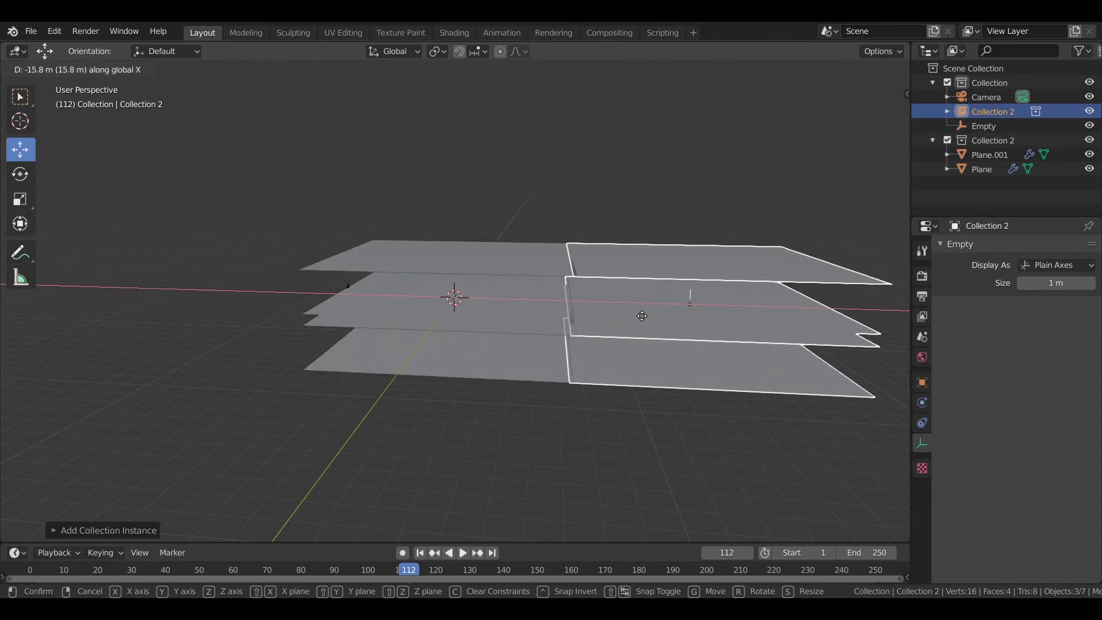
pyautogui.click(637, 313)
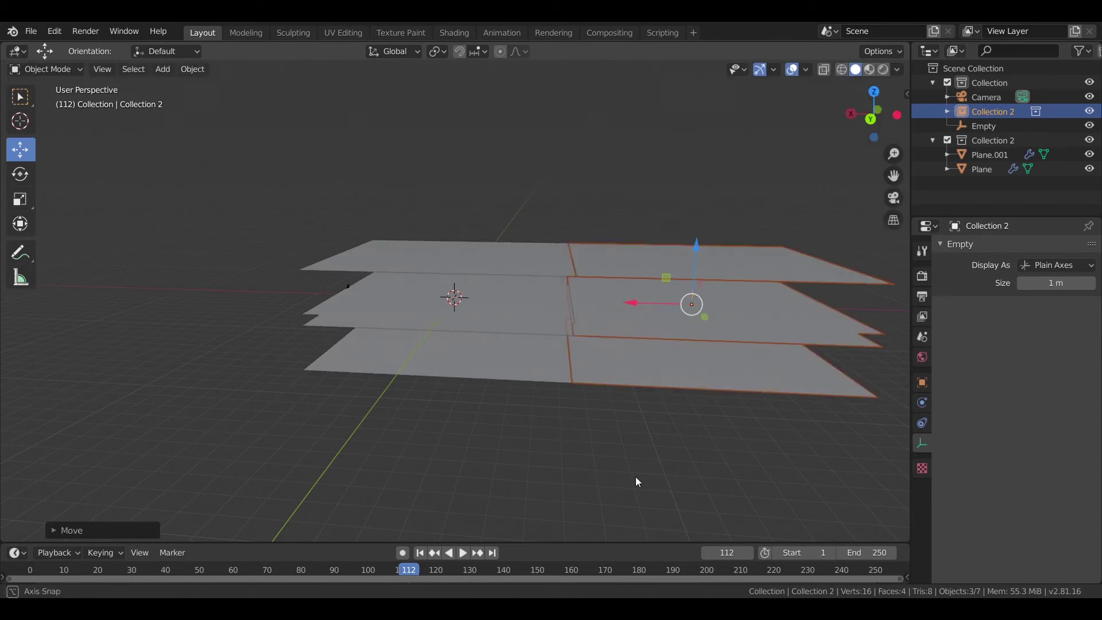
# Step: Duplicate the collection instance along negative X and align the copy with the end of the first instance
pyautogui.moveTo(635, 476); pyautogui.dragTo(740, 457, button='middle')
pyautogui.hotkey('shift', 'd')
pyautogui.press('x')
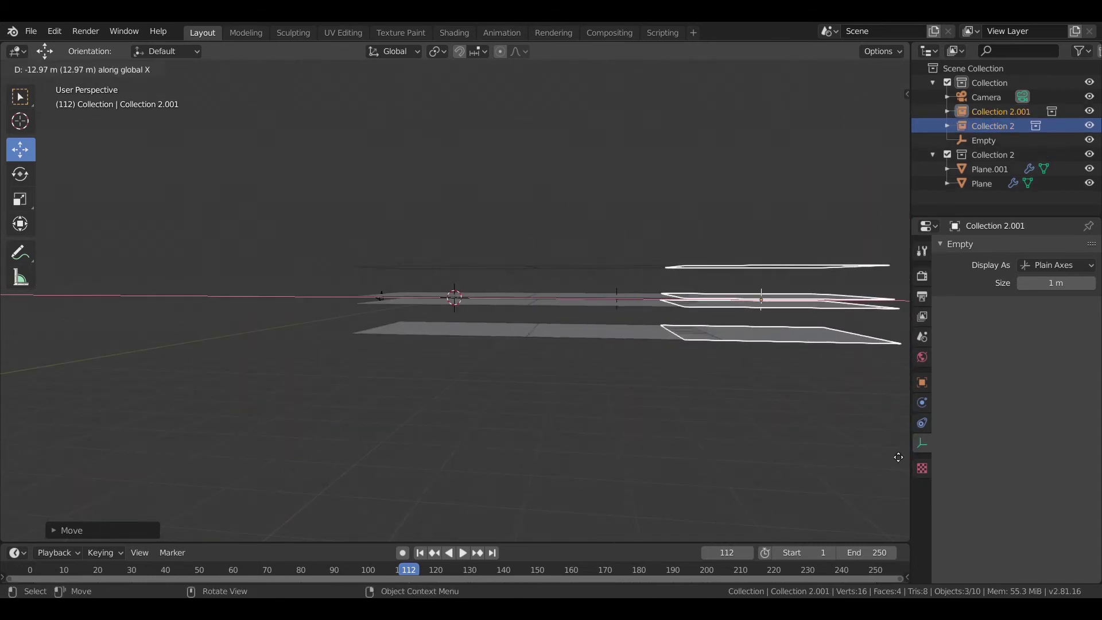
pyautogui.press('Return')
pyautogui.moveTo(24, 538); pyautogui.dragTo(806, 316, button='middle')
pyautogui.moveTo(807, 317); pyautogui.dragTo(732, 327)
pyautogui.click(607, 431)
# Step: Duplicate the farthest collection instance about 16 m along negative X to add another section to the row
pyautogui.moveTo(677, 445); pyautogui.dragTo(467, 391, button='middle')
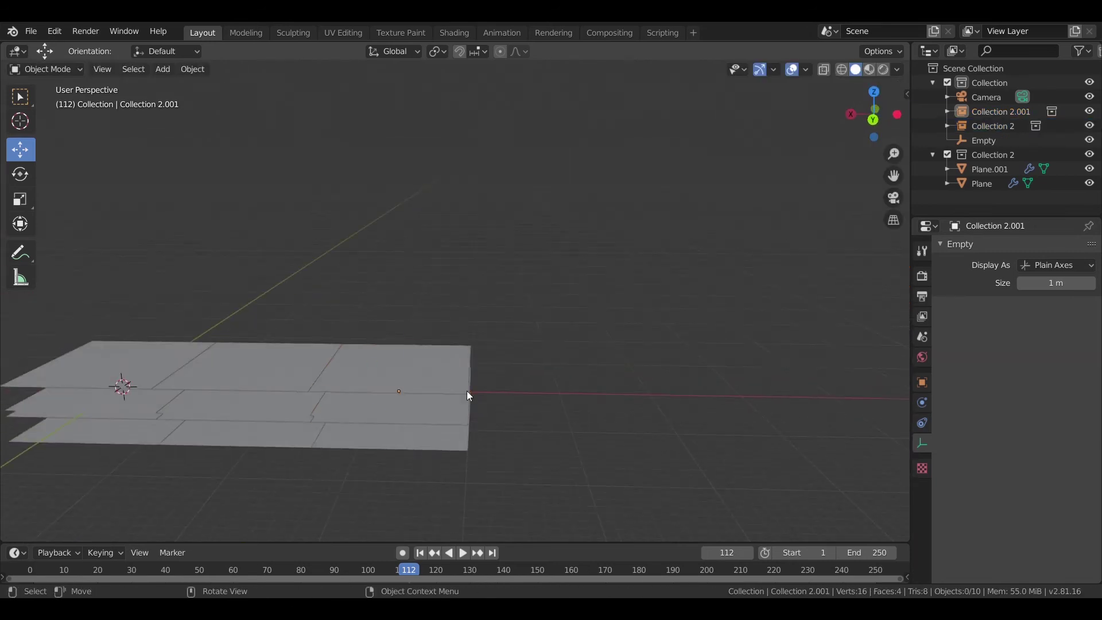
pyautogui.click(466, 390)
pyautogui.hotkey('shift', 'd')
pyautogui.press('x')
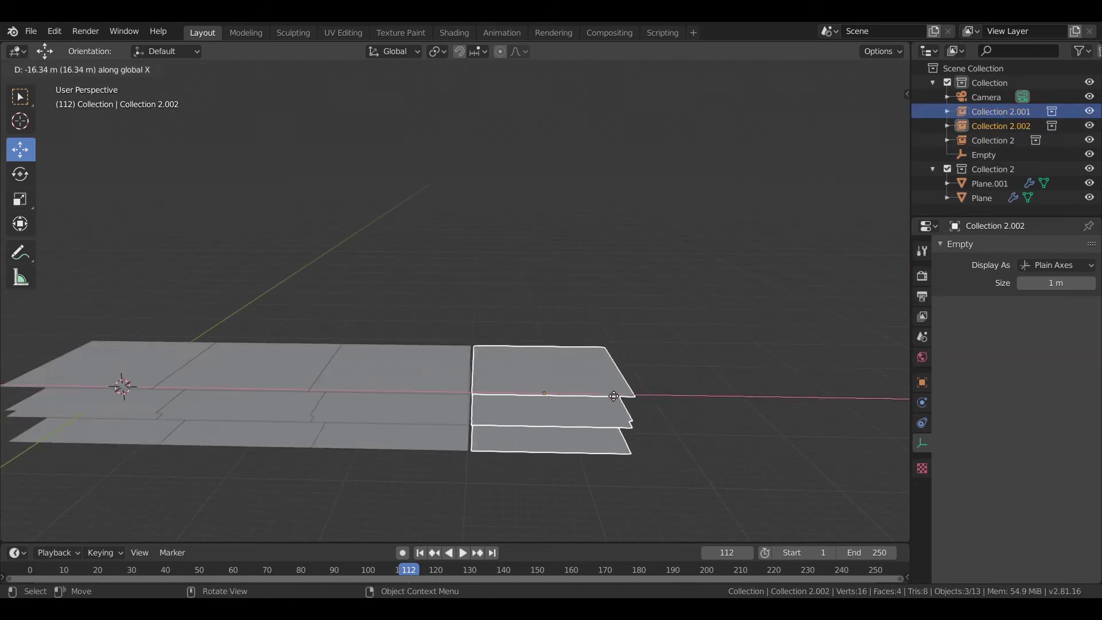
pyautogui.click(609, 395)
pyautogui.click(411, 505)
# Step: Try to extend the row by duplicating the original planes and two adjoining instances about 63 m along X
pyautogui.moveTo(402, 525); pyautogui.dragTo(499, 239, button='middle')
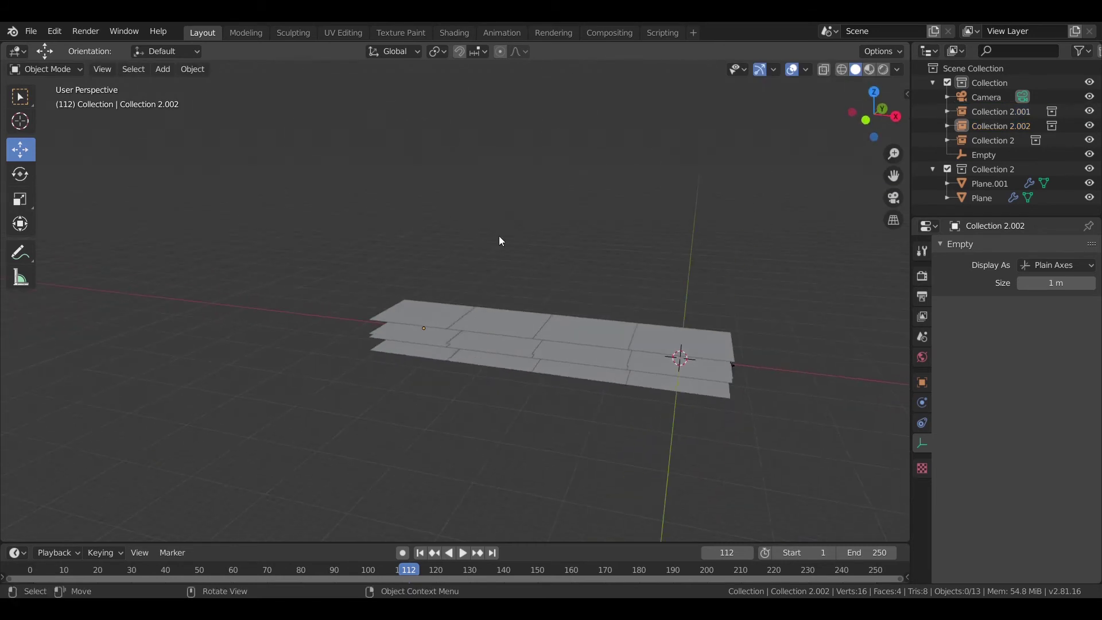
pyautogui.click(21, 97)
pyautogui.moveTo(506, 265); pyautogui.dragTo(754, 439)
pyautogui.moveTo(760, 454); pyautogui.dragTo(567, 438, button='middle')
pyautogui.scroll(-2, 764, 439)
pyautogui.scroll(2, 585, 419)
pyautogui.hotkey('shift', 'd')
pyautogui.press('x')
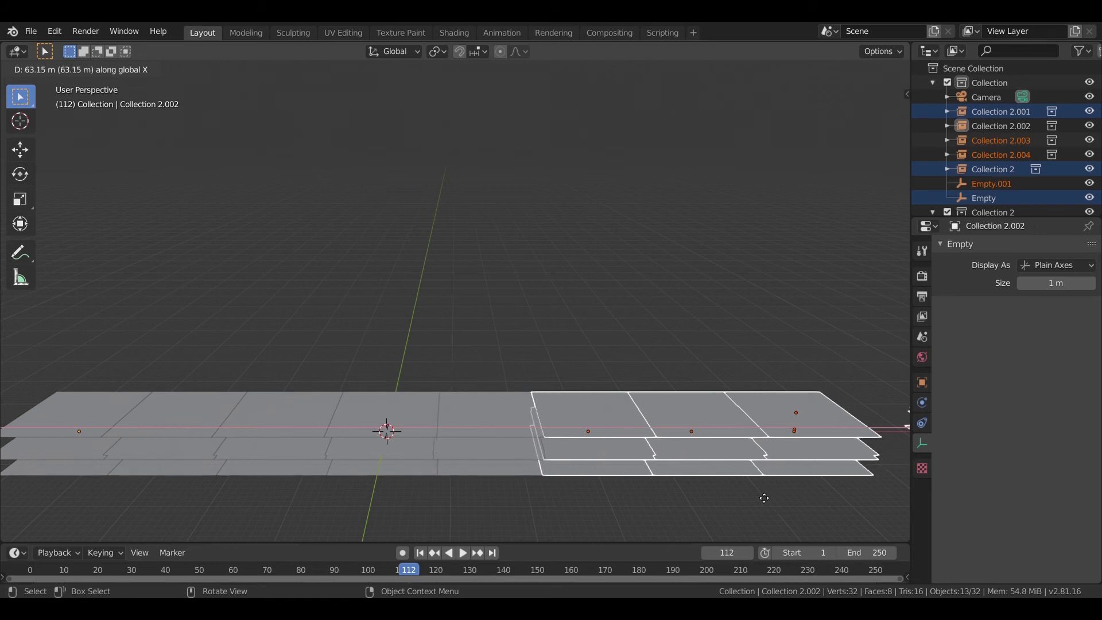
pyautogui.click(765, 497)
# Step: Undo the duplication of the selected sections along X
pyautogui.scroll(-3, 757, 495)
pyautogui.click(769, 381)
pyautogui.click(678, 463)
pyautogui.hotkey('ctrl', 'z')
pyautogui.hotkey('ctrl', 'z')
pyautogui.hotkey('ctrl', 'z')
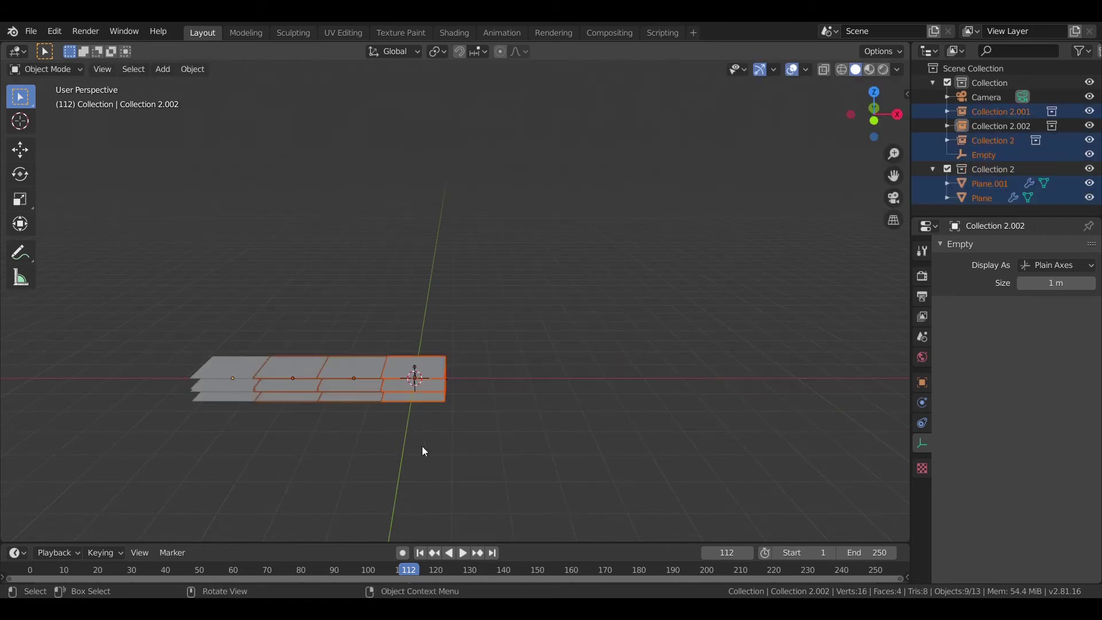
# Step: Try duplicating the original planes, two adjoining instances, the empty and the camera together along X
pyautogui.click(422, 446)
pyautogui.moveTo(437, 470); pyautogui.dragTo(453, 453, button='middle')
pyautogui.moveTo(277, 307); pyautogui.dragTo(466, 445)
pyautogui.moveTo(468, 451); pyautogui.dragTo(490, 515, button='middle')
pyautogui.hotkey('shift', 'd')
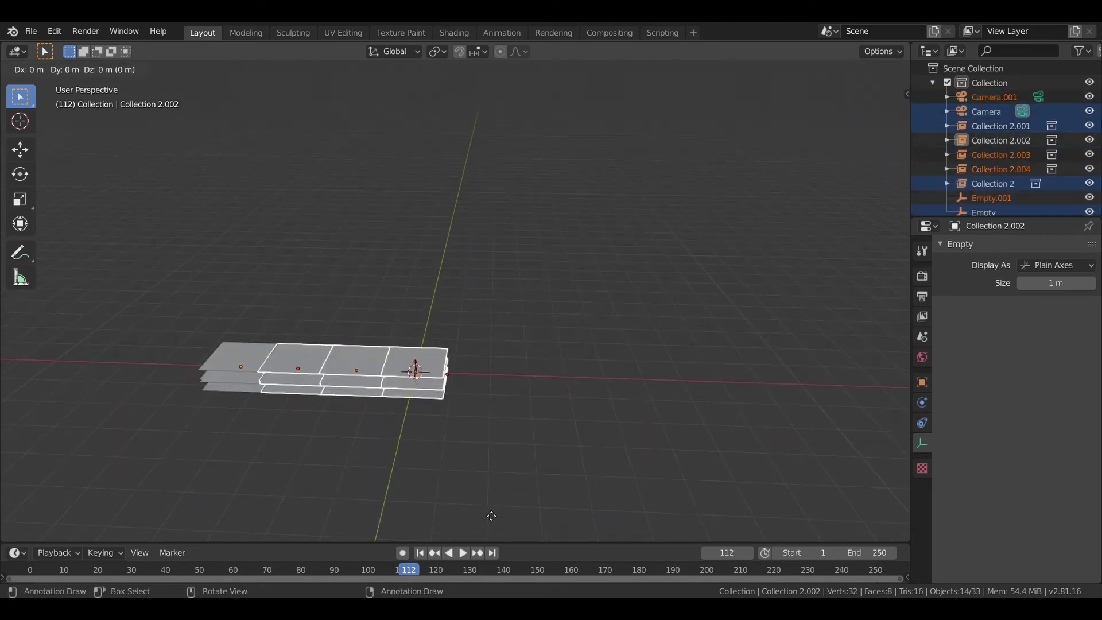
pyautogui.press('x')
pyautogui.click(727, 521)
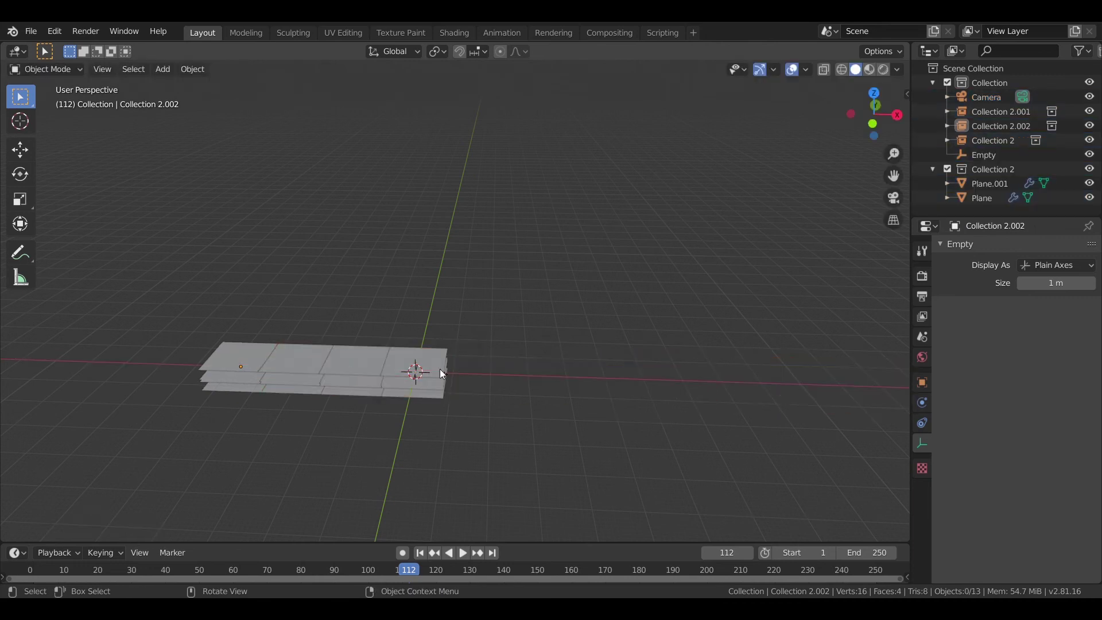
# Step: Try duplicating the plane at the row's near end to a spot about 67 m away
pyautogui.click(440, 369)
pyautogui.hotkey('shift', 'd')
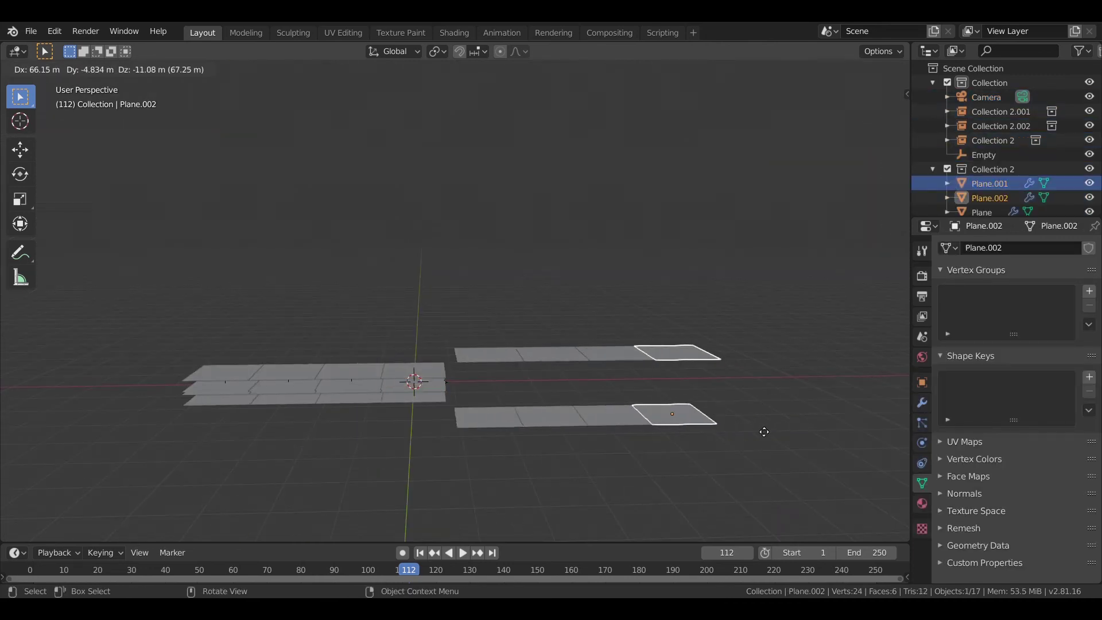
pyautogui.click(760, 427)
pyautogui.hotkey('ctrl', 'z')
pyautogui.hotkey('ctrl', 'z')
# Step: Duplicate the two original planes together with the empty along positive X to extend the row
pyautogui.scroll(3, 508, 451)
pyautogui.moveTo(508, 451); pyautogui.dragTo(491, 402, button='middle')
pyautogui.moveTo(359, 392); pyautogui.dragTo(418, 566)
pyautogui.moveTo(487, 422); pyautogui.dragTo(505, 473, button='middle')
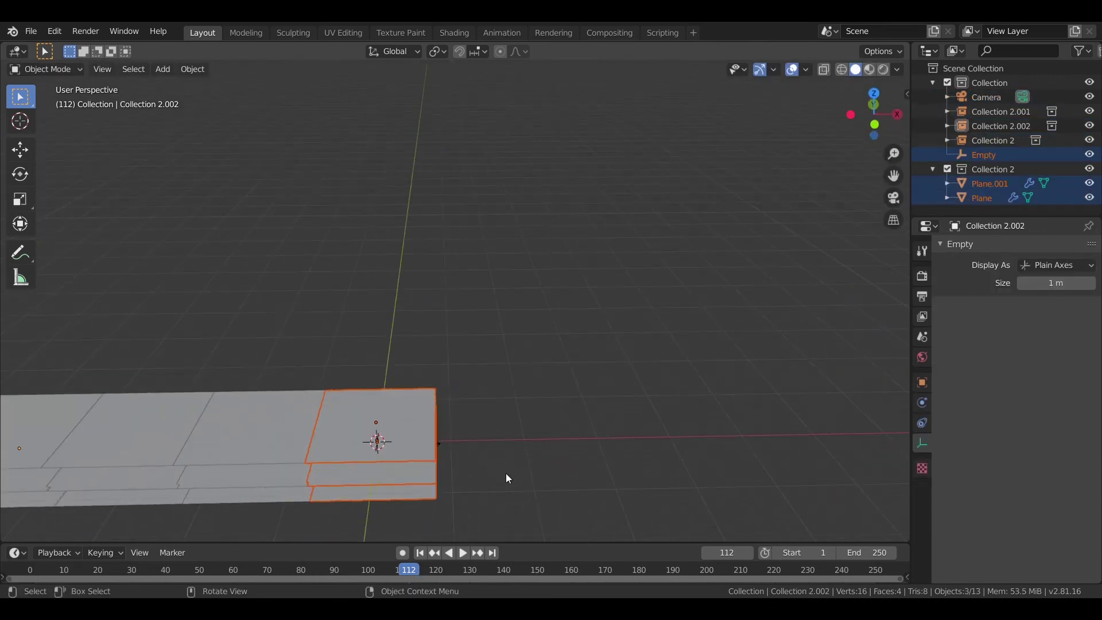
pyautogui.hotkey('shift', 'd')
pyautogui.press('x')
pyautogui.click(73, 498)
pyautogui.scroll(-3, 963, 146)
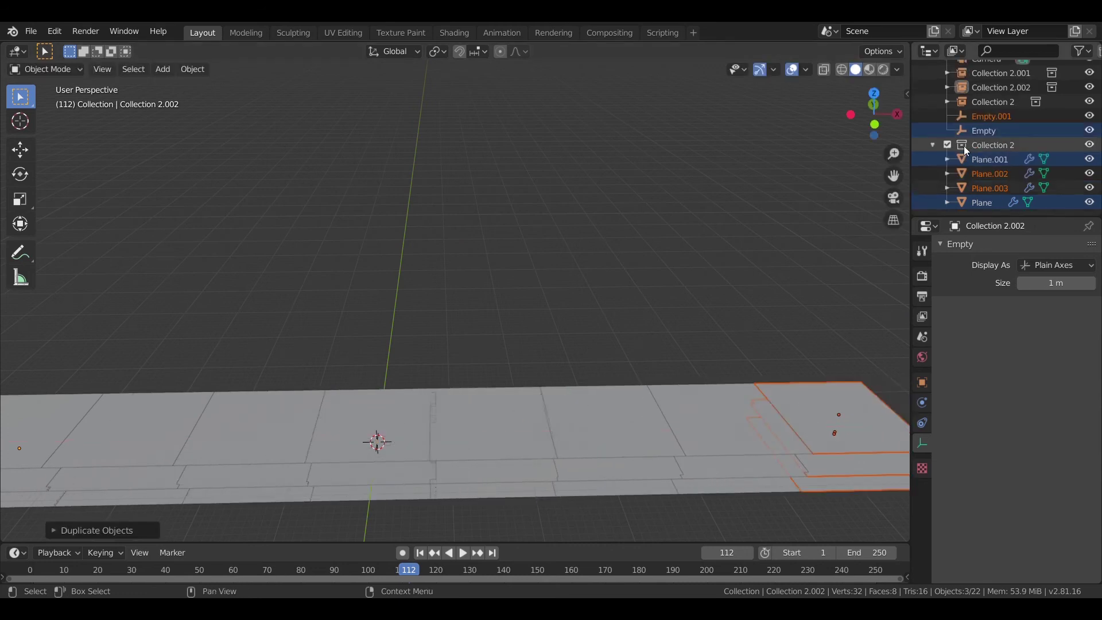
# Step: Duplicate the newly added pair of planes and its empty farther along positive X to add another section
pyautogui.click(610, 259)
pyautogui.scroll(-3, 610, 259)
pyautogui.moveTo(610, 258); pyautogui.dragTo(774, 301, button='middle')
pyautogui.moveTo(778, 322); pyautogui.dragTo(703, 401)
pyautogui.keyDown('shift'); pyautogui.moveTo(703, 401); pyautogui.dragTo(364, 411, button='middle'); pyautogui.keyUp('shift')
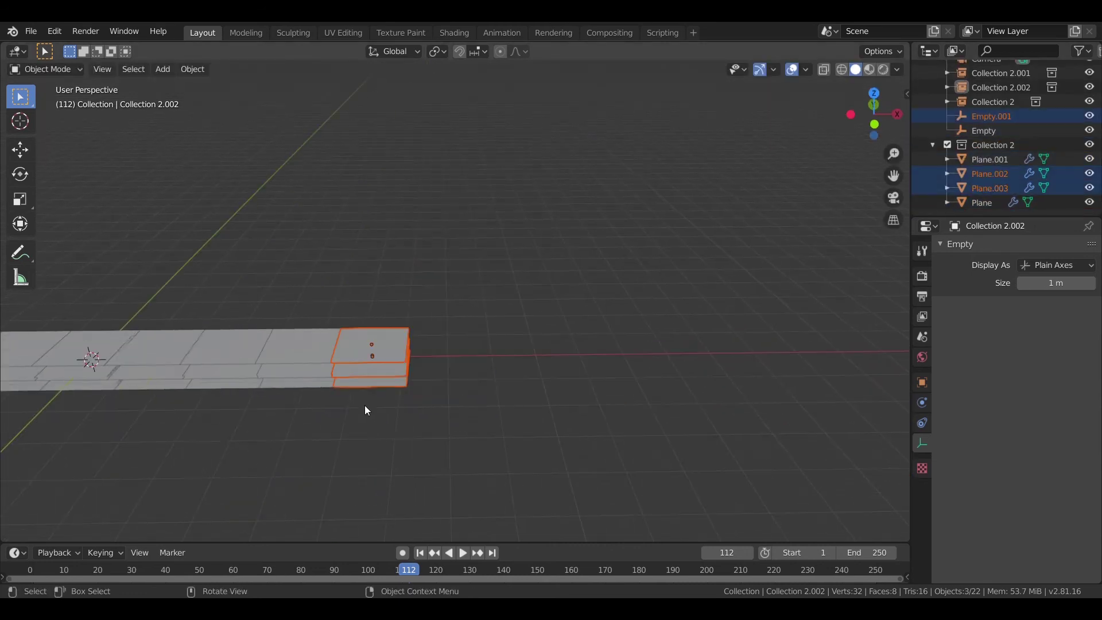
pyautogui.hotkey('shift', 'd')
pyautogui.press('x')
pyautogui.click(699, 443)
pyautogui.click(534, 486)
pyautogui.scroll(-4, 393, 468)
pyautogui.moveTo(387, 470); pyautogui.dragTo(404, 457, button='middle')
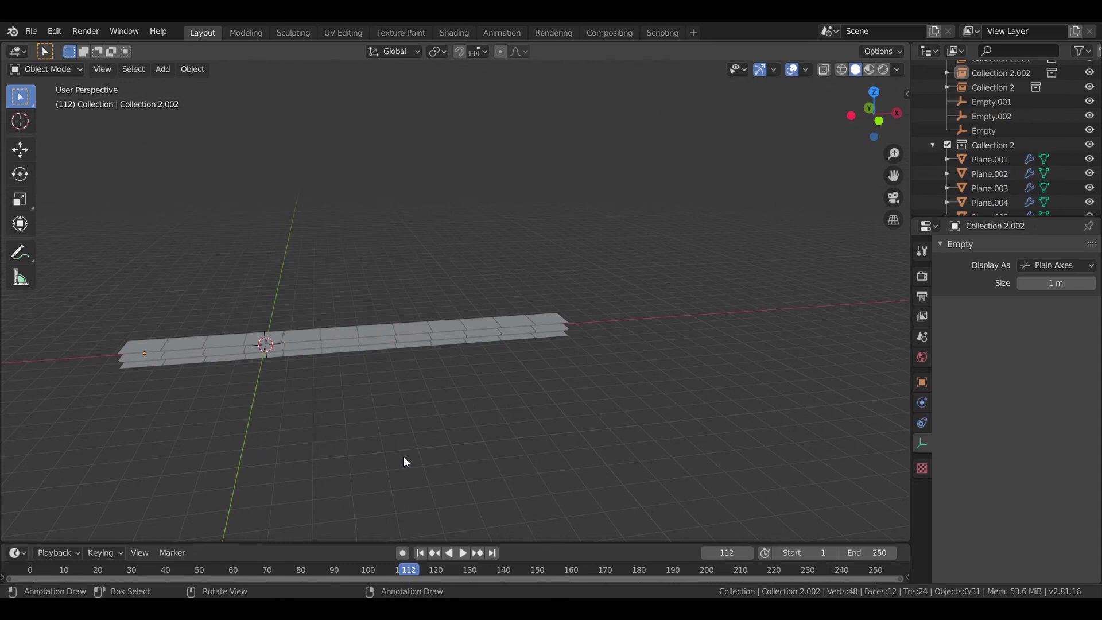
# Step: Look through the camera in rendered shading and show the camera's object transform properties
pyautogui.press('KP_0')
pyautogui.press('z')
pyautogui.click(401, 364)
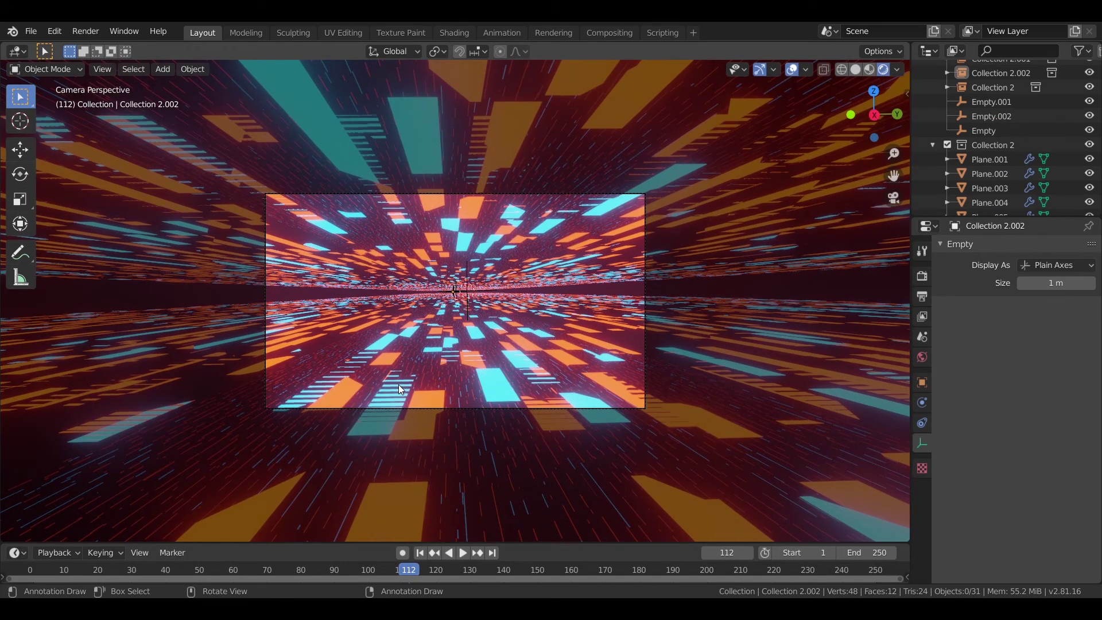
pyautogui.scroll(3, 989, 109)
pyautogui.click(987, 97)
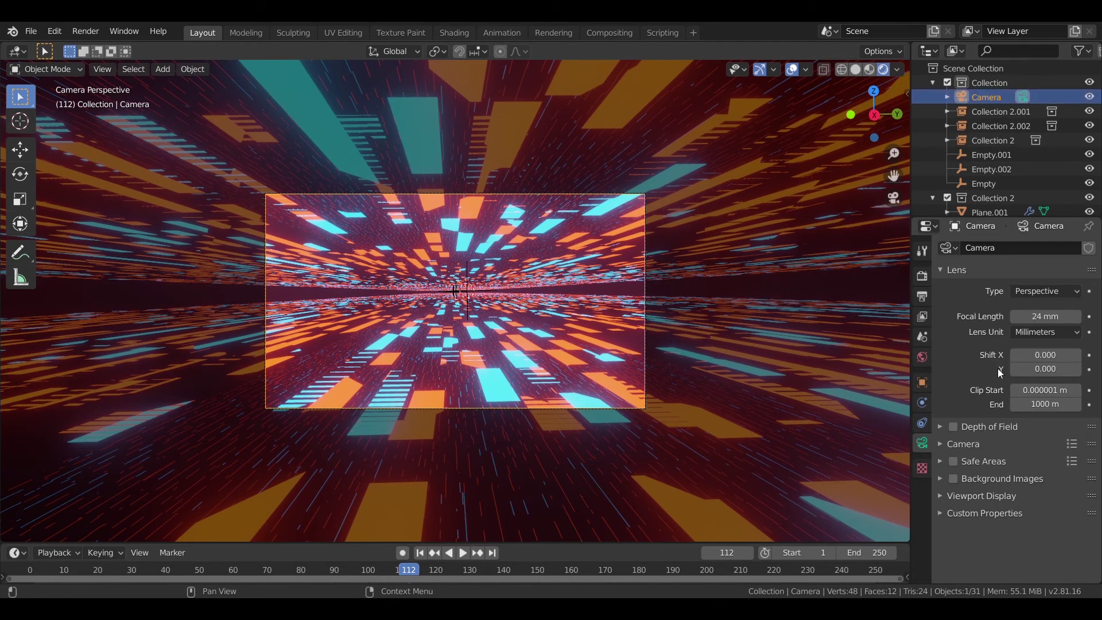
pyautogui.click(923, 382)
# Step: Set the animation's end frame to 120
pyautogui.click(889, 569)
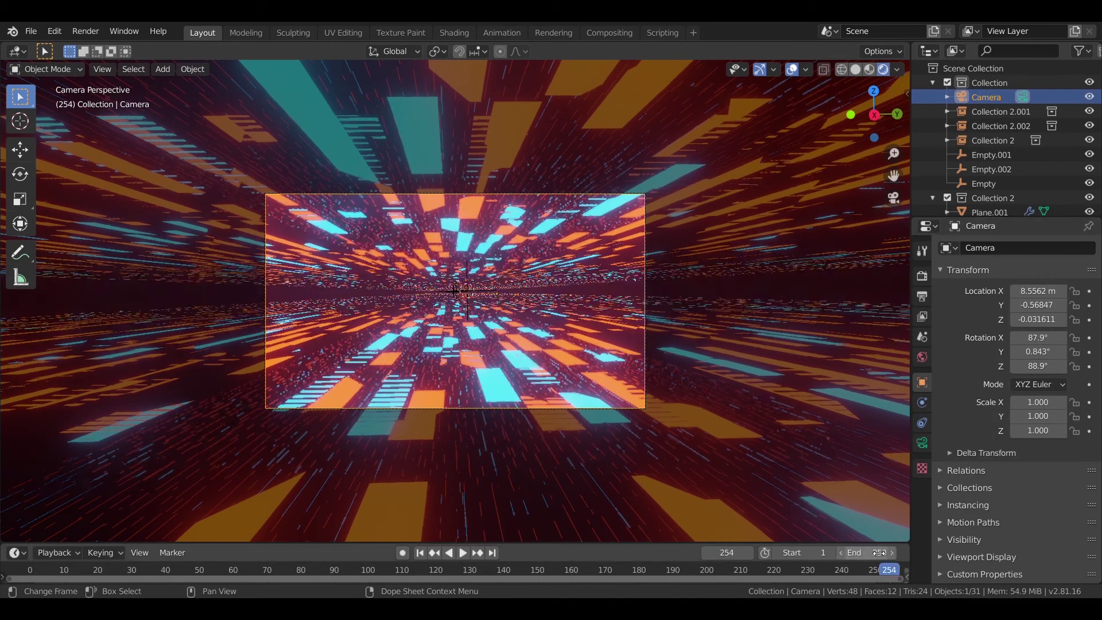
pyautogui.click(878, 553)
pyautogui.write('120')
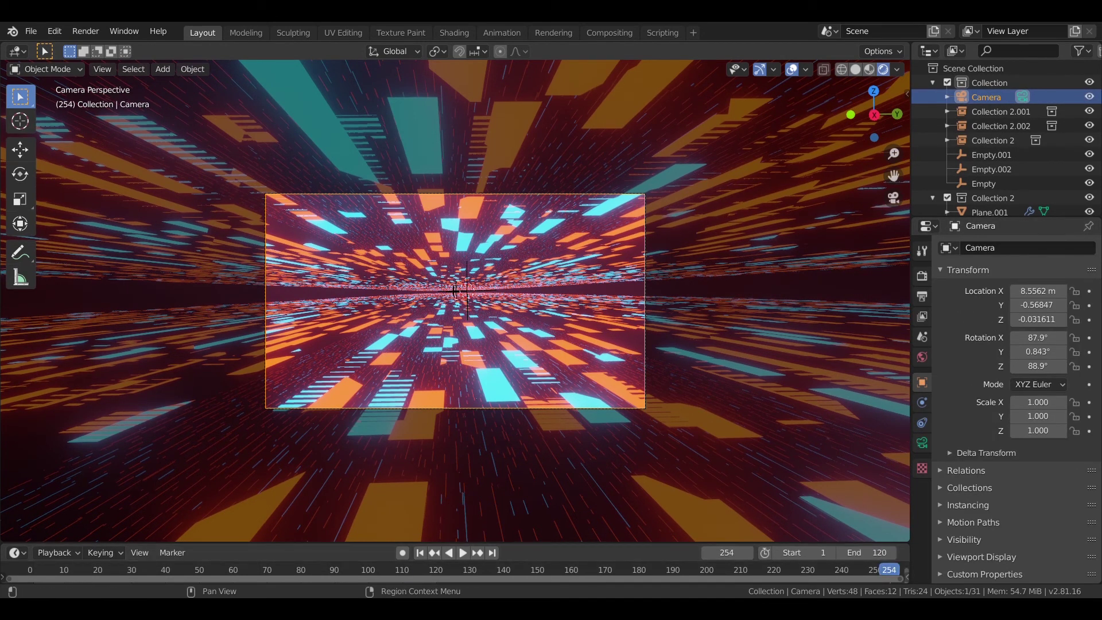
# Step: Examine the extended row of planes in solid shading from outside the camera view
pyautogui.click(661, 157)
pyautogui.scroll(-5, 636, 312)
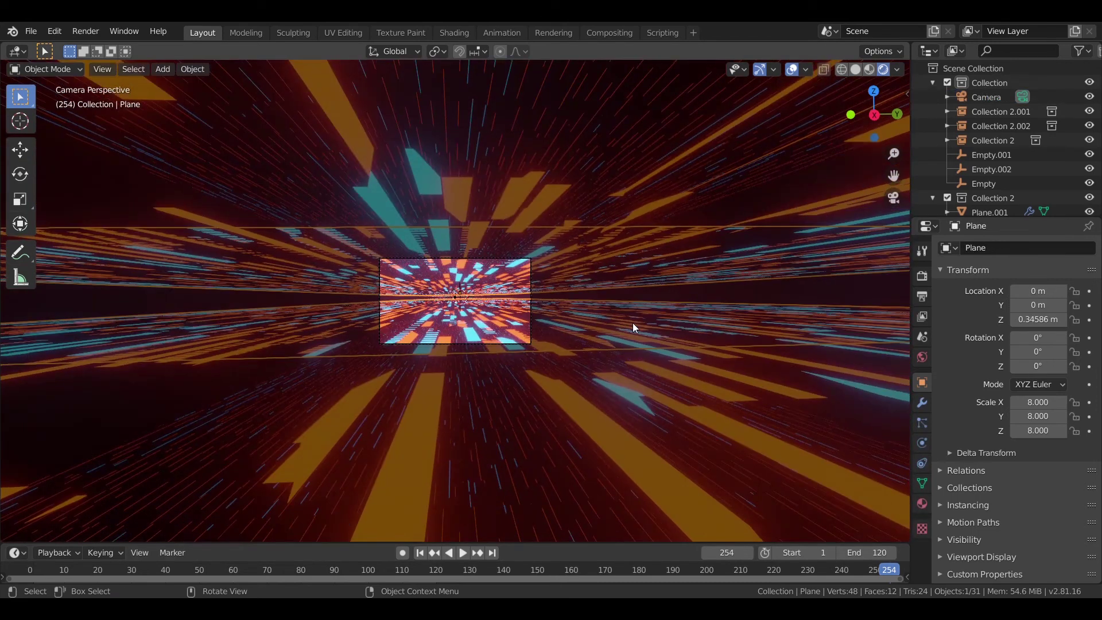
pyautogui.moveTo(632, 323); pyautogui.dragTo(290, 450, button='middle')
pyautogui.click(855, 69)
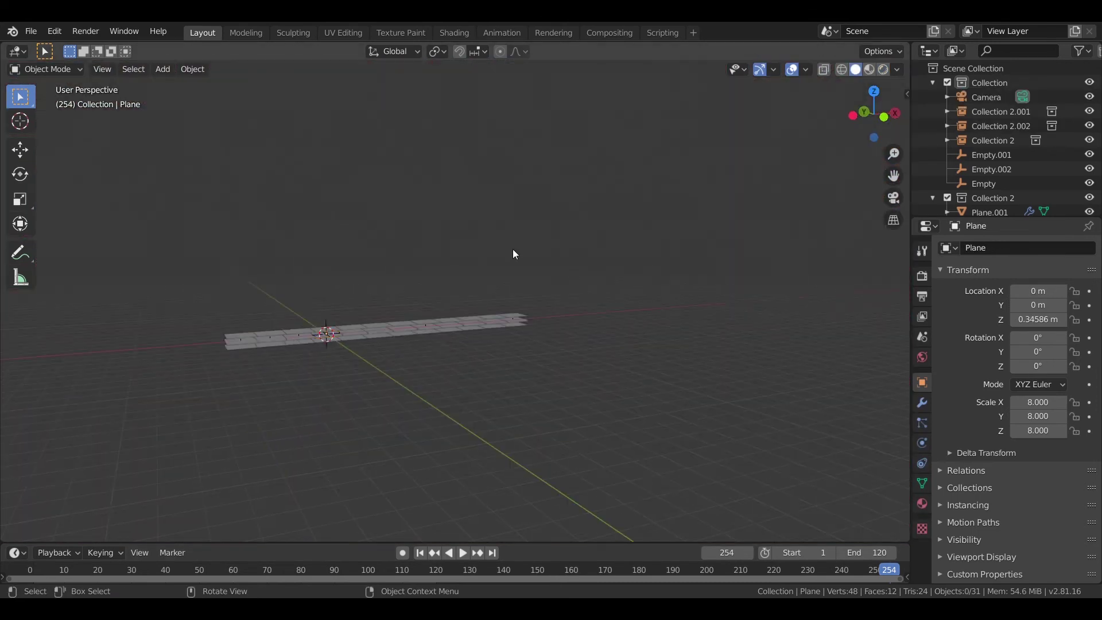
pyautogui.press('a')
pyautogui.hotkey('alt', 'a')
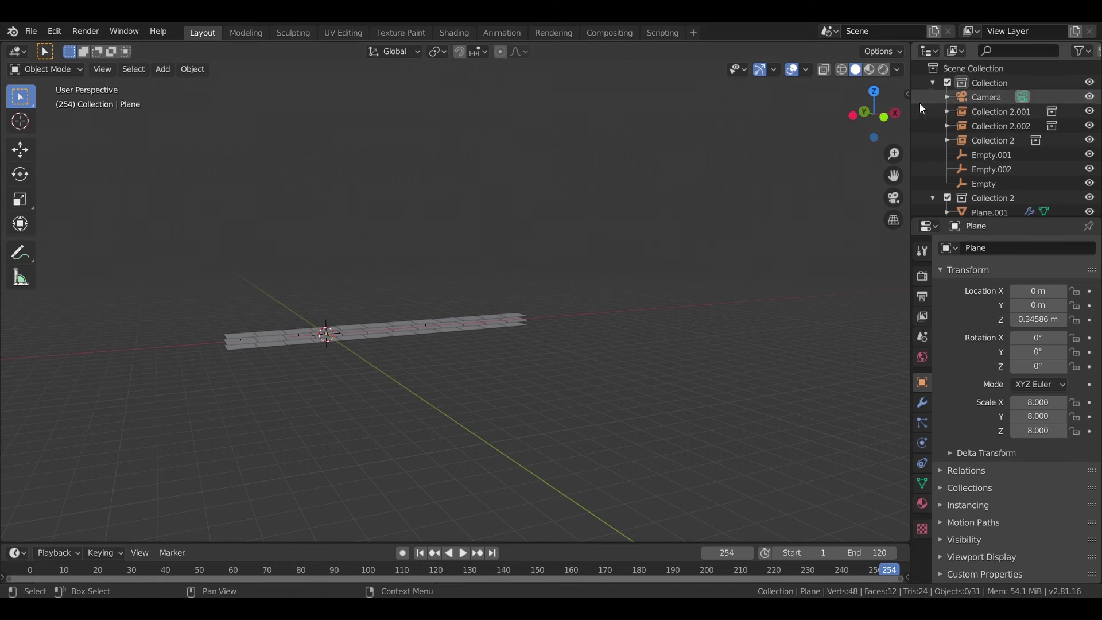
pyautogui.moveTo(574, 294); pyautogui.dragTo(569, 254, button='middle')
pyautogui.moveTo(204, 254); pyautogui.dragTo(390, 293)
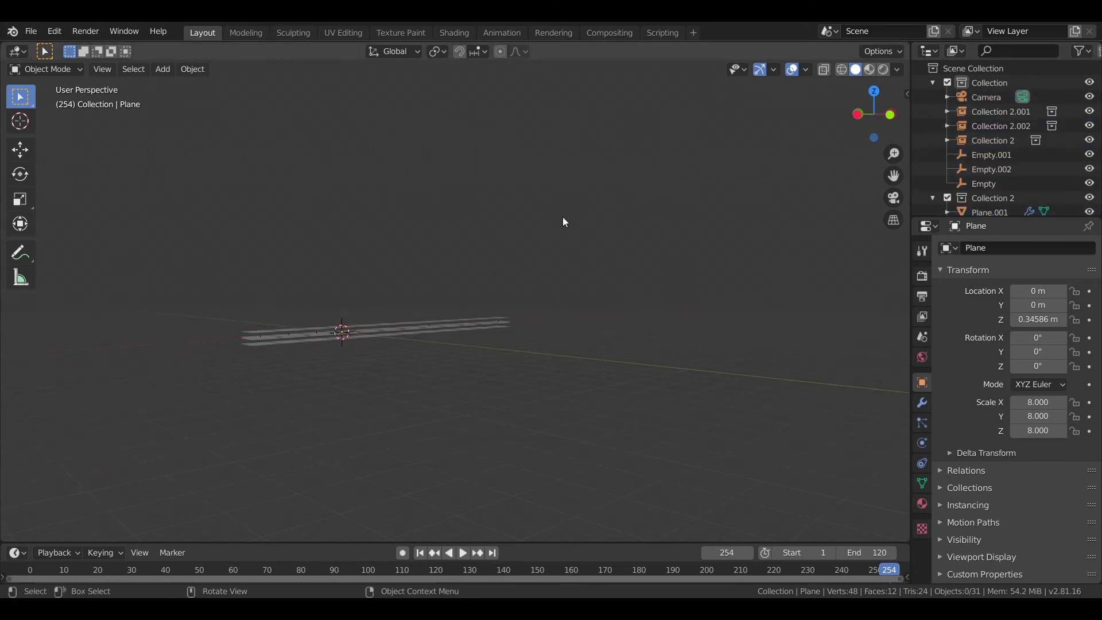
# Step: Select the camera and return to its view with rendered shading
pyautogui.click(969, 97)
pyautogui.press('KP_0')
pyautogui.press('z')
pyautogui.click(580, 254)
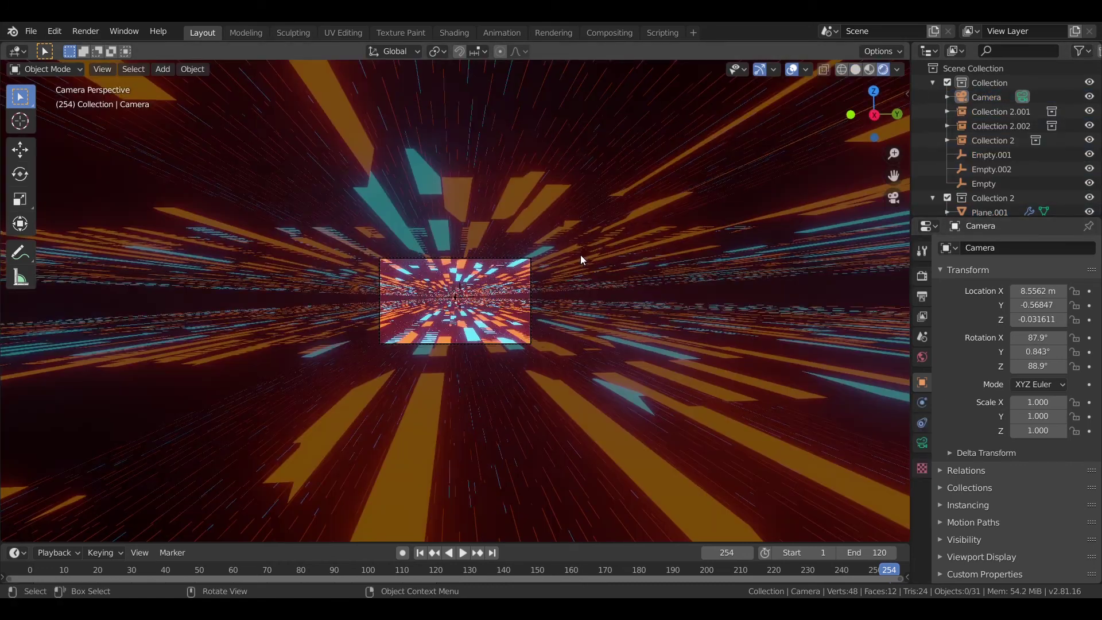
# Step: Enlarge the timeline and, at frame 1, set the camera's X and Y location to 0 m
pyautogui.moveTo(553, 543); pyautogui.dragTo(545, 497)
pyautogui.click(420, 507)
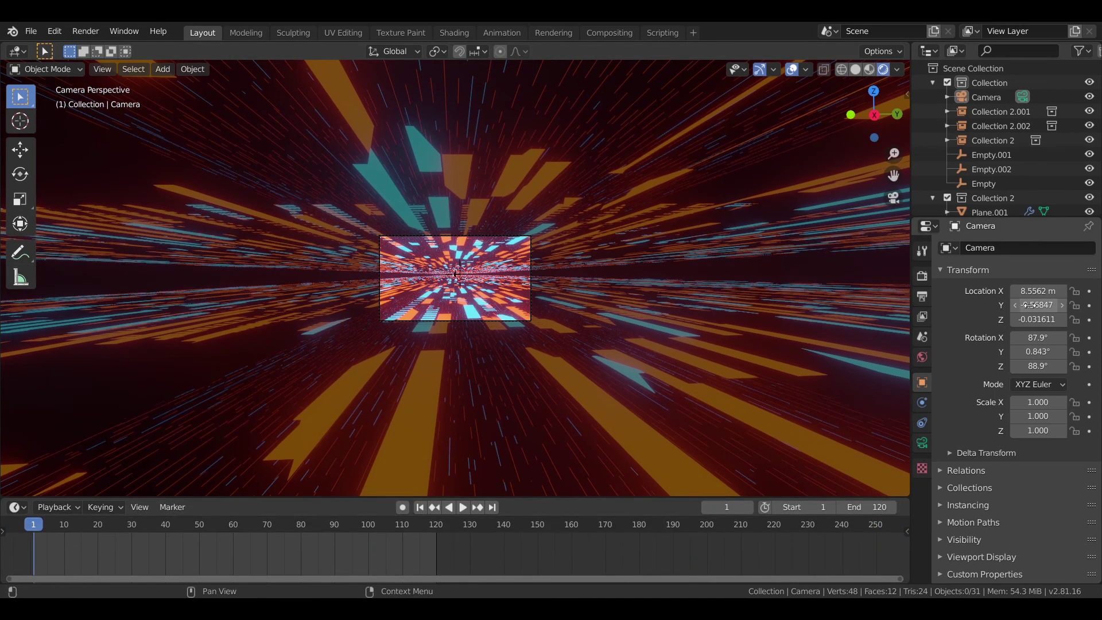
pyautogui.click(1039, 292)
pyautogui.write('0')
pyautogui.press('Return')
pyautogui.click(1039, 306)
pyautogui.write('0')
pyautogui.press('Return')
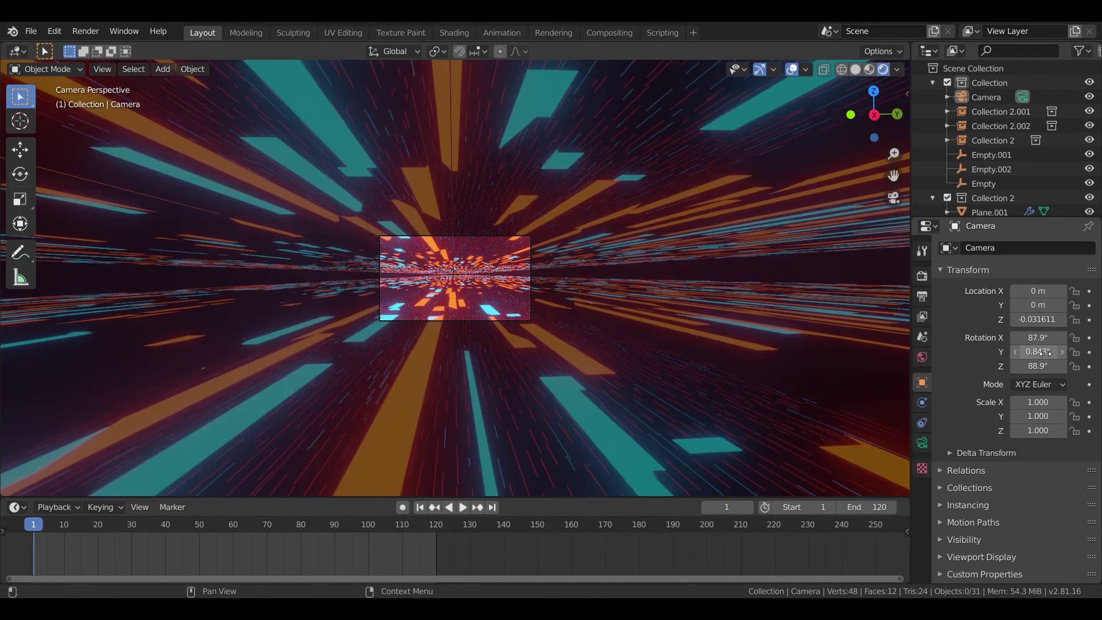
# Step: Set the camera's rotation to X 90°, Y 0° and Z 90°
pyautogui.click(1042, 339)
pyautogui.write('90')
pyautogui.press('Return')
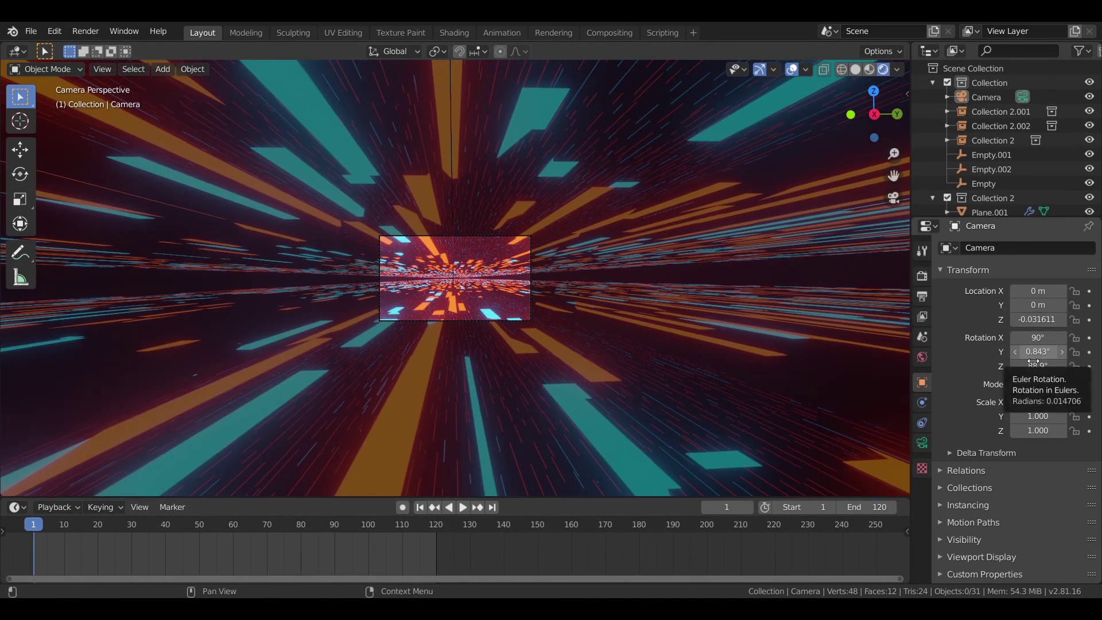
pyautogui.click(1040, 353)
pyautogui.press('BackSpace')
pyautogui.write('0')
pyautogui.press('Return')
pyautogui.click(1035, 367)
pyautogui.press('BackSpace')
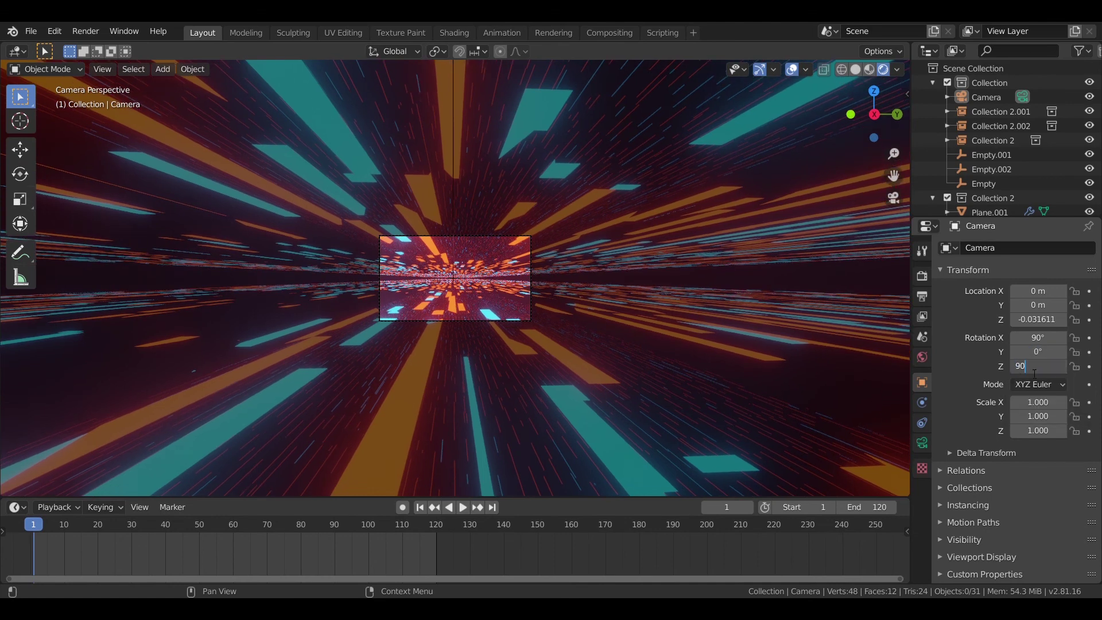
pyautogui.write('90')
pyautogui.press('Return')
# Step: Set the camera's Z location to 0 m
pyautogui.write('0')
pyautogui.press('Return')
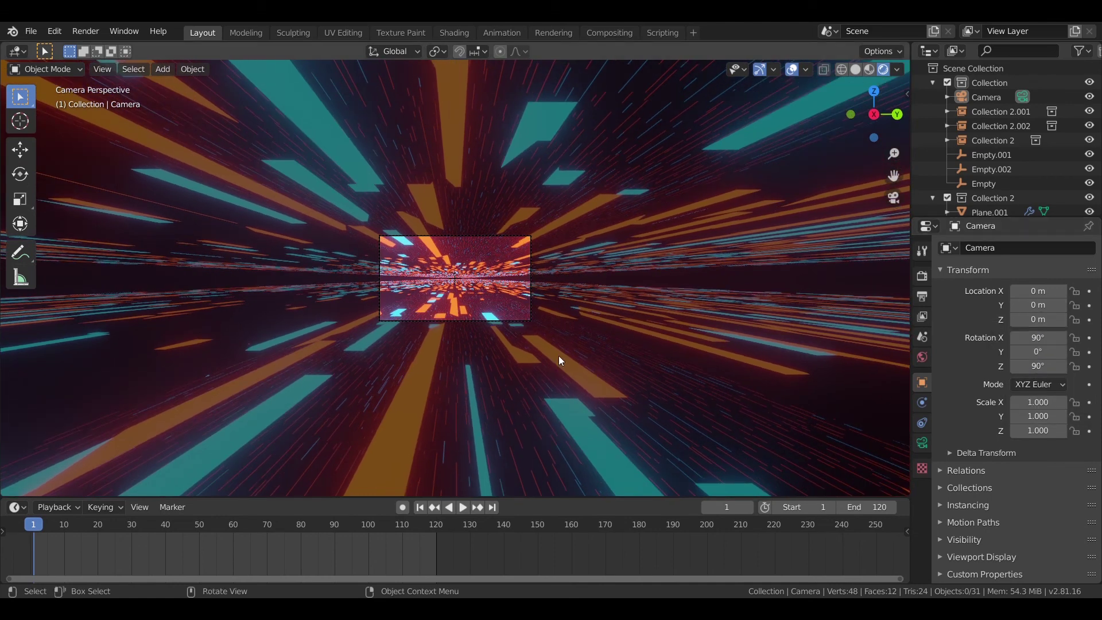
pyautogui.scroll(6, 579, 333)
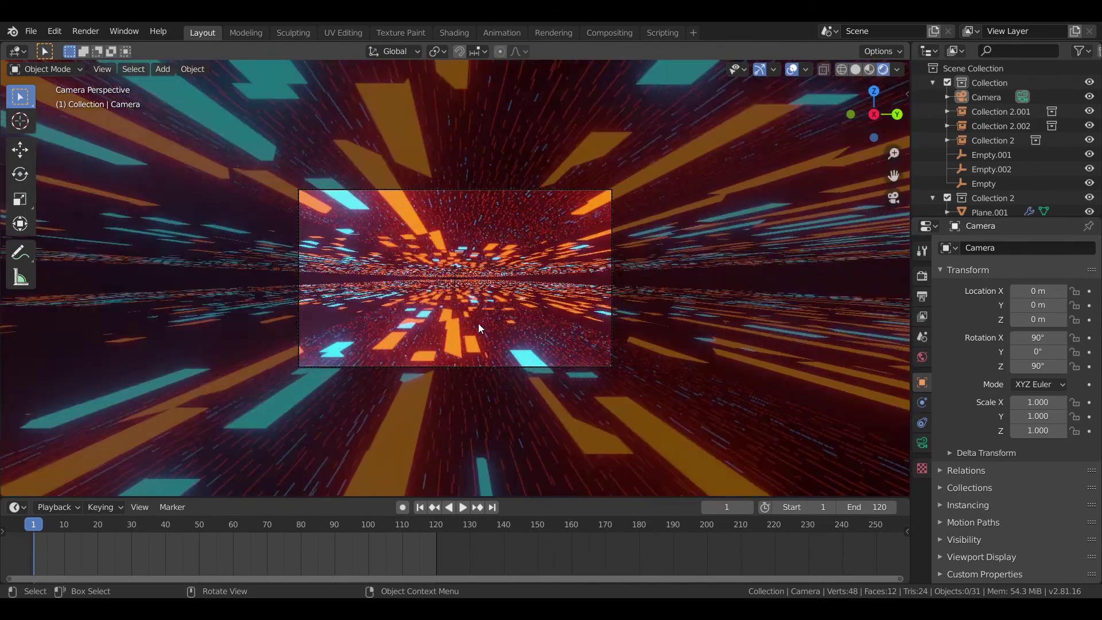